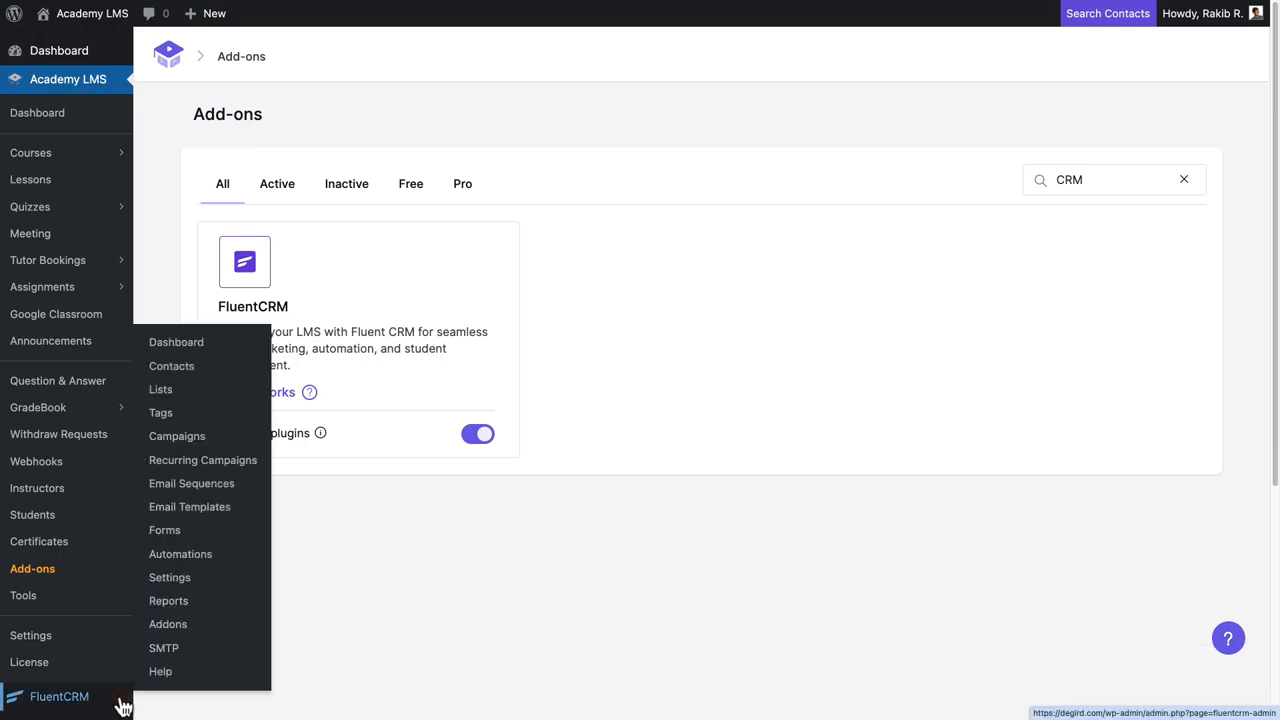
Create a FluentCRM contact list titled Student.
left_click(120, 697)
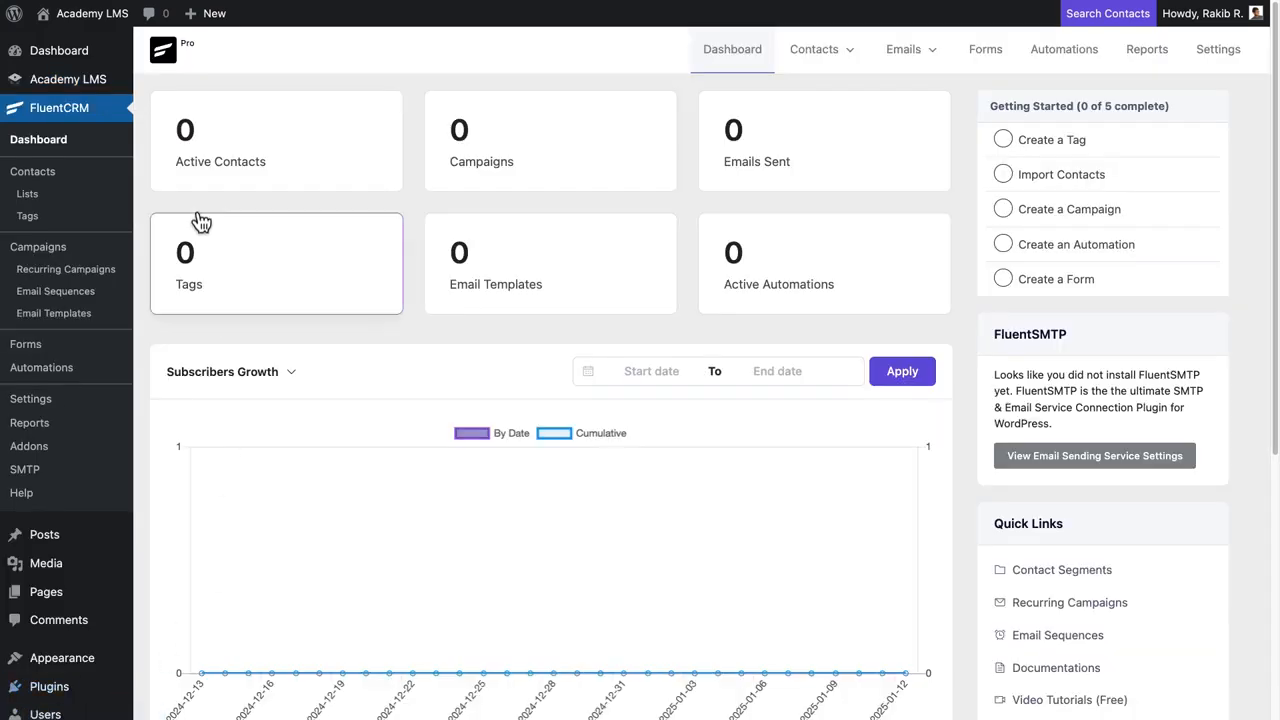
left_click(72, 200)
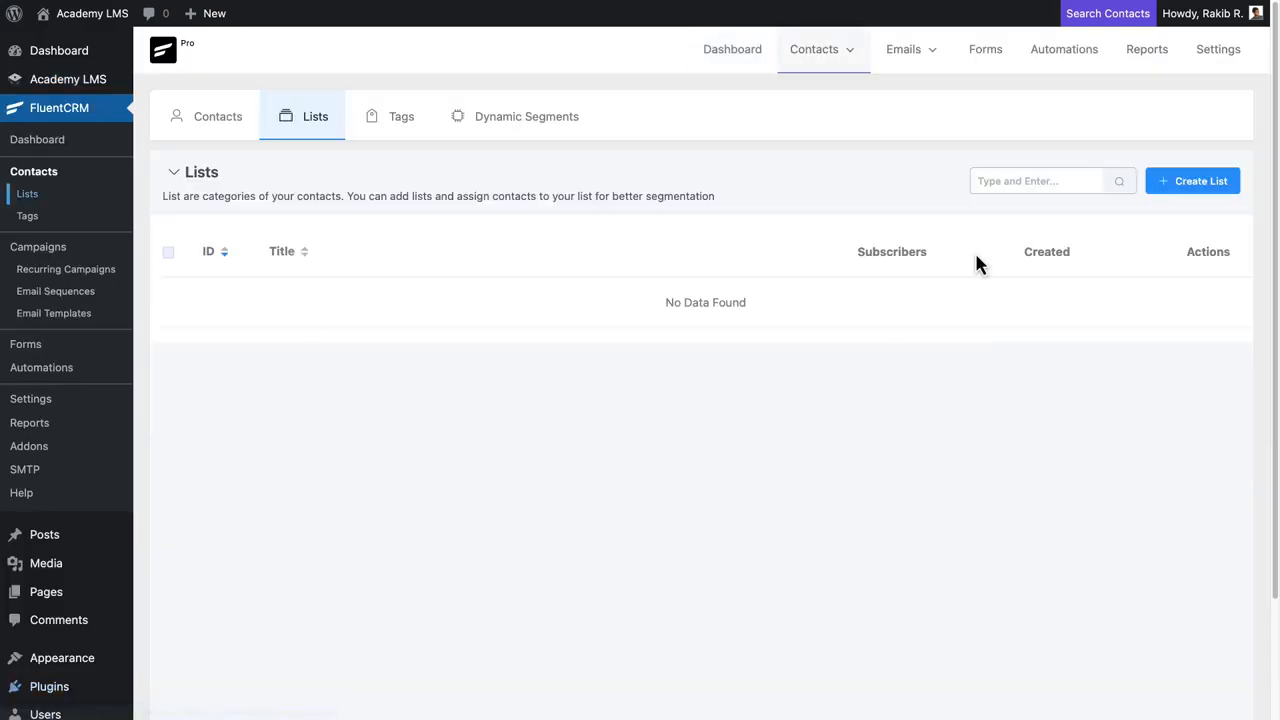
left_click(1165, 186)
left_click(228, 116)
type("Student")
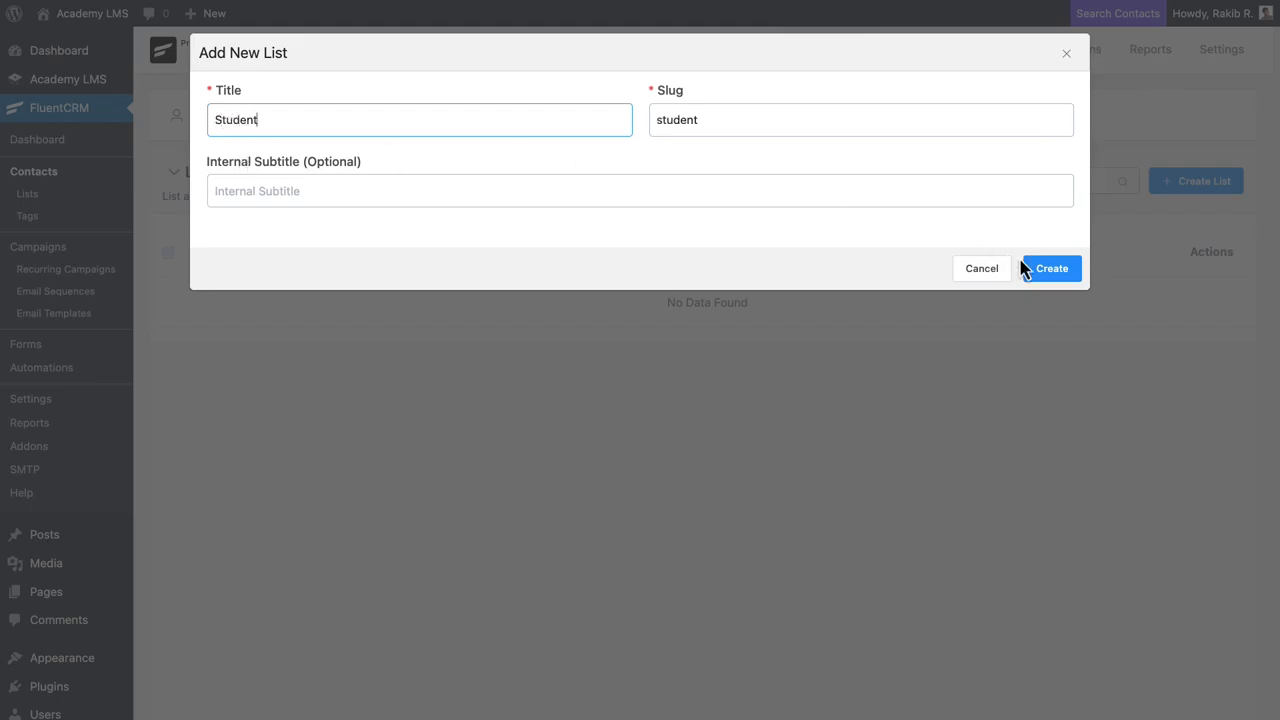
left_click(1047, 270)
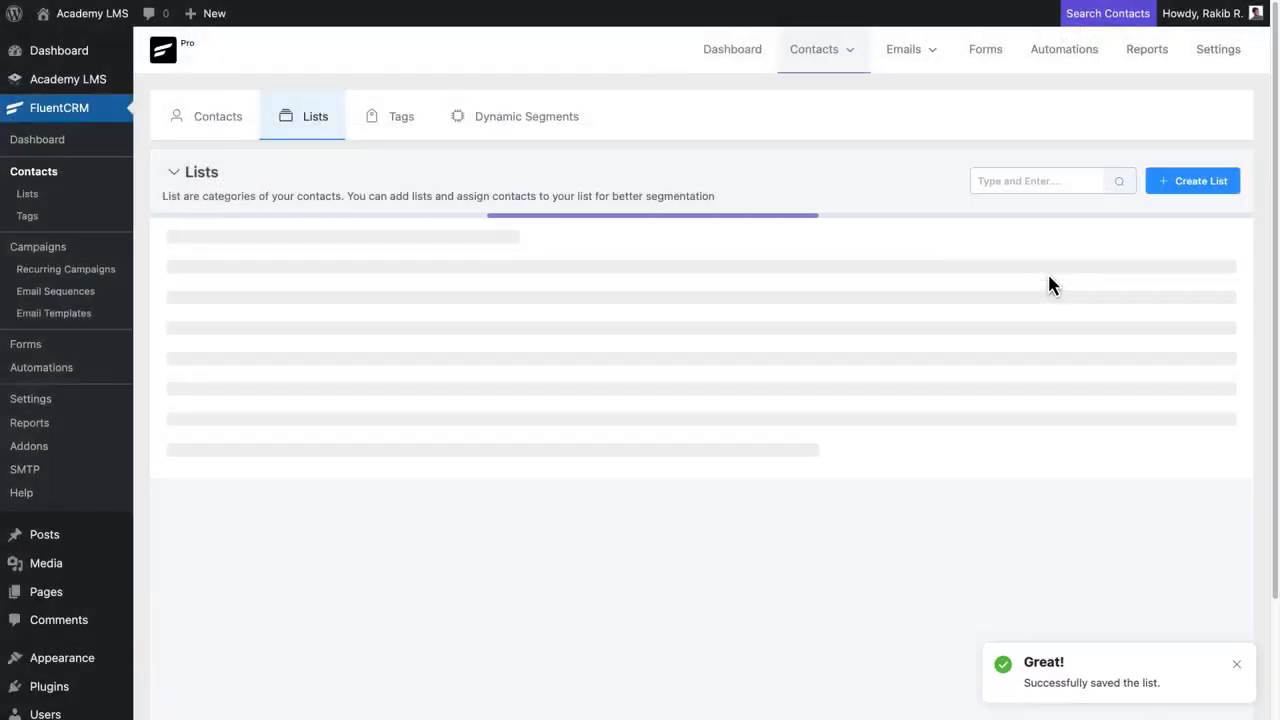
Create a second contact list titled Instructor.
left_click(1198, 188)
left_click(240, 118)
type("Instructor")
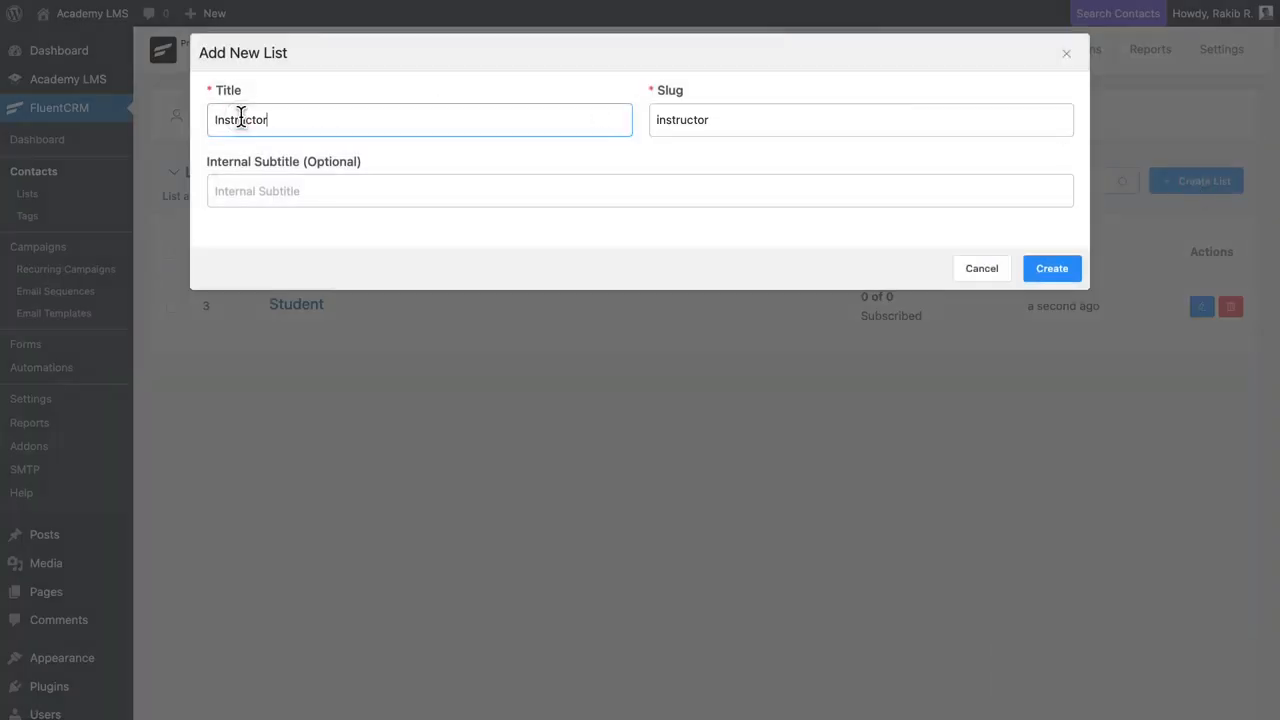
left_click(1062, 272)
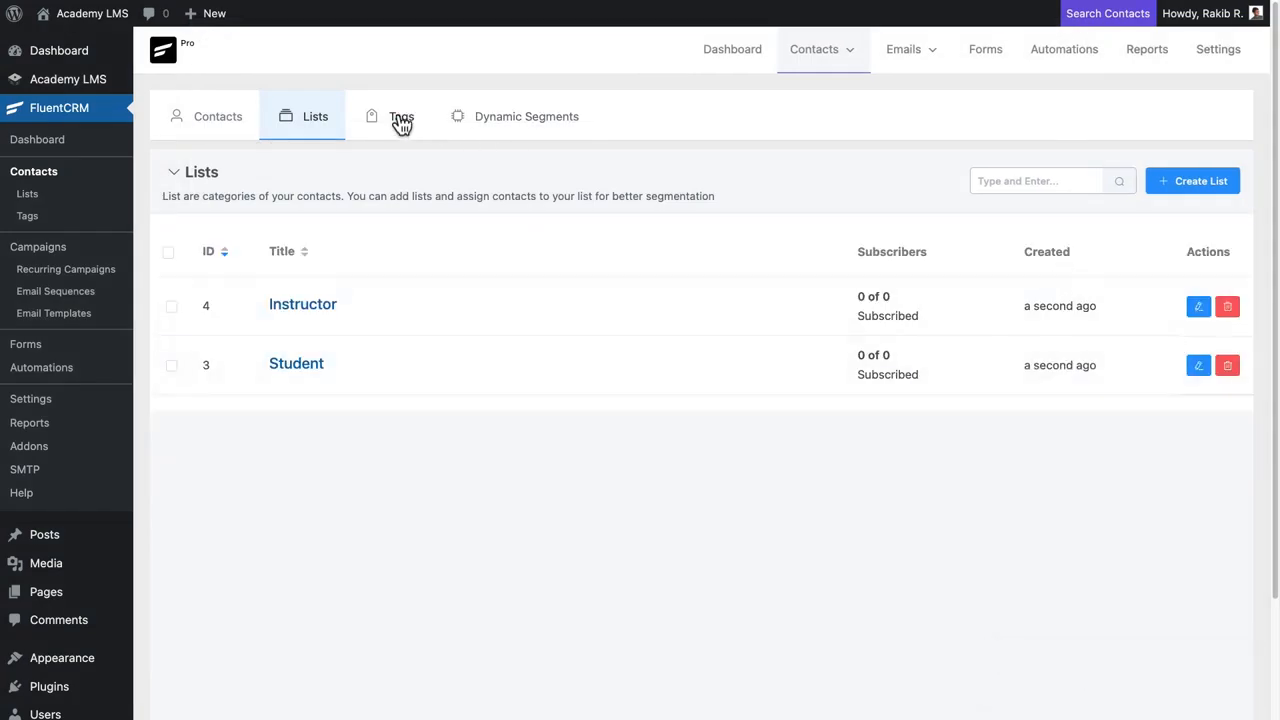
Create a contact tag titled Digital Marketing.
left_click(400, 118)
left_click(1165, 190)
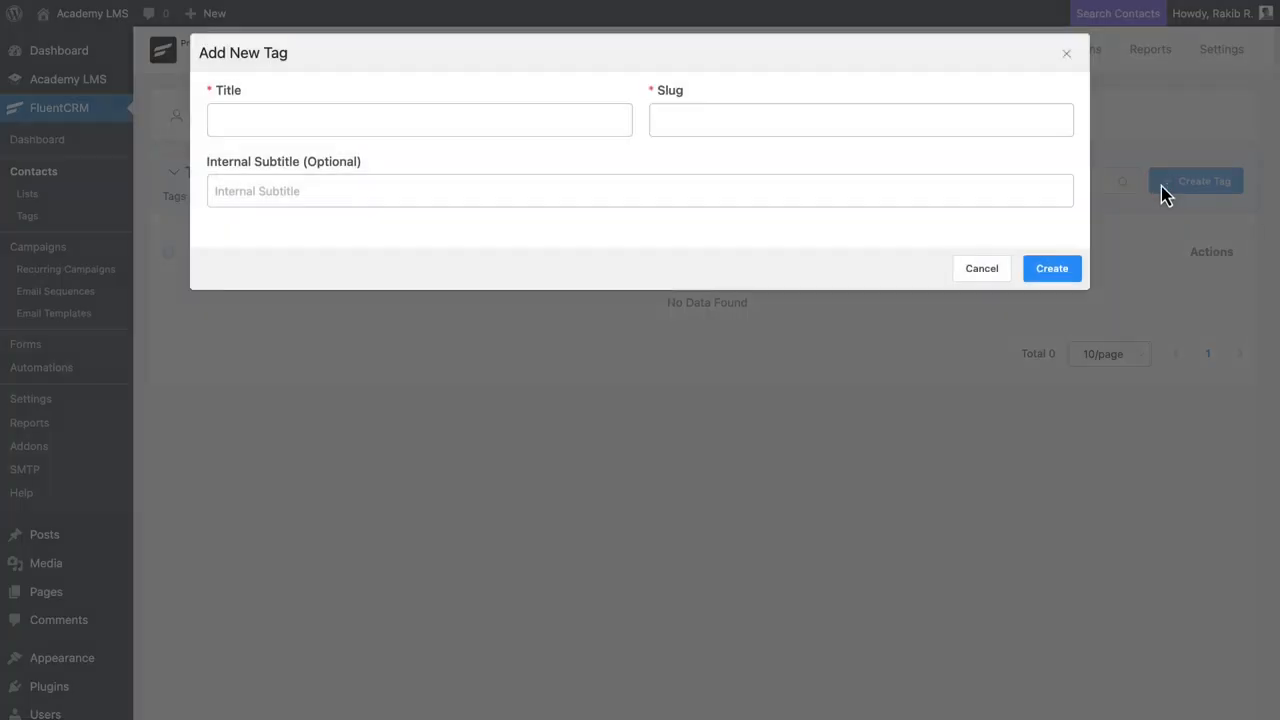
left_click(251, 122)
type("Digital Marketing")
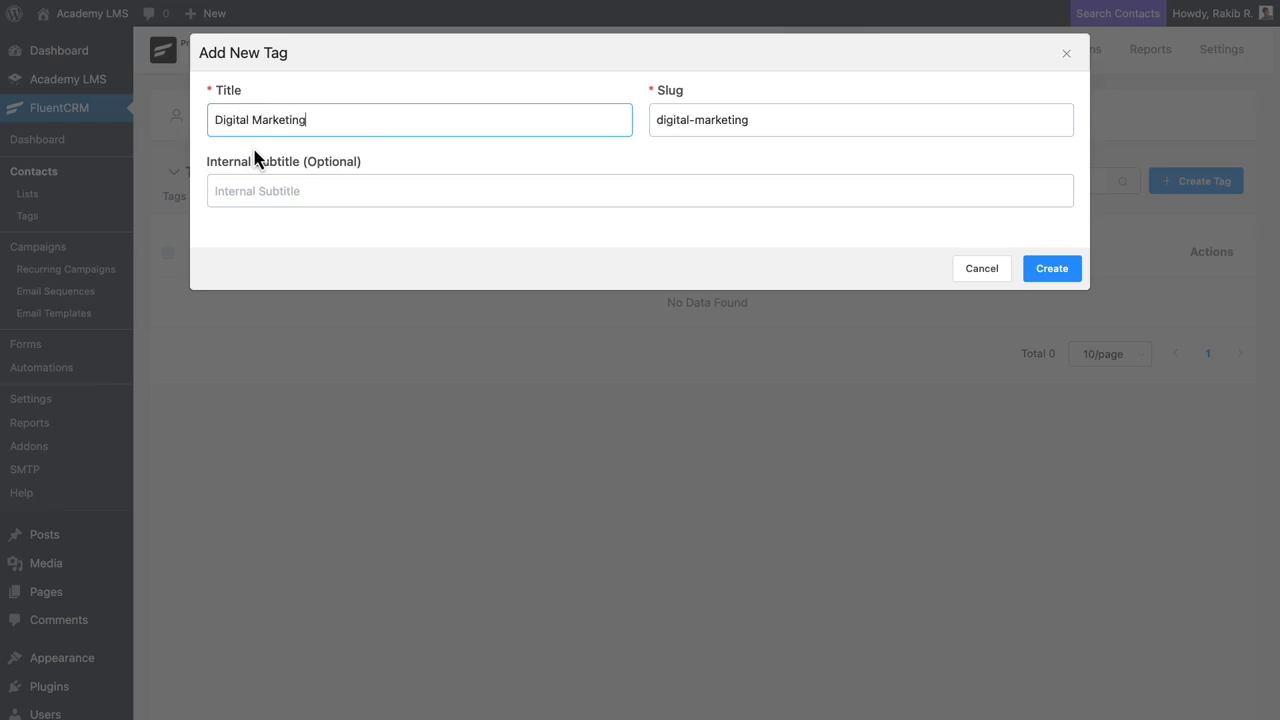
left_click(1043, 273)
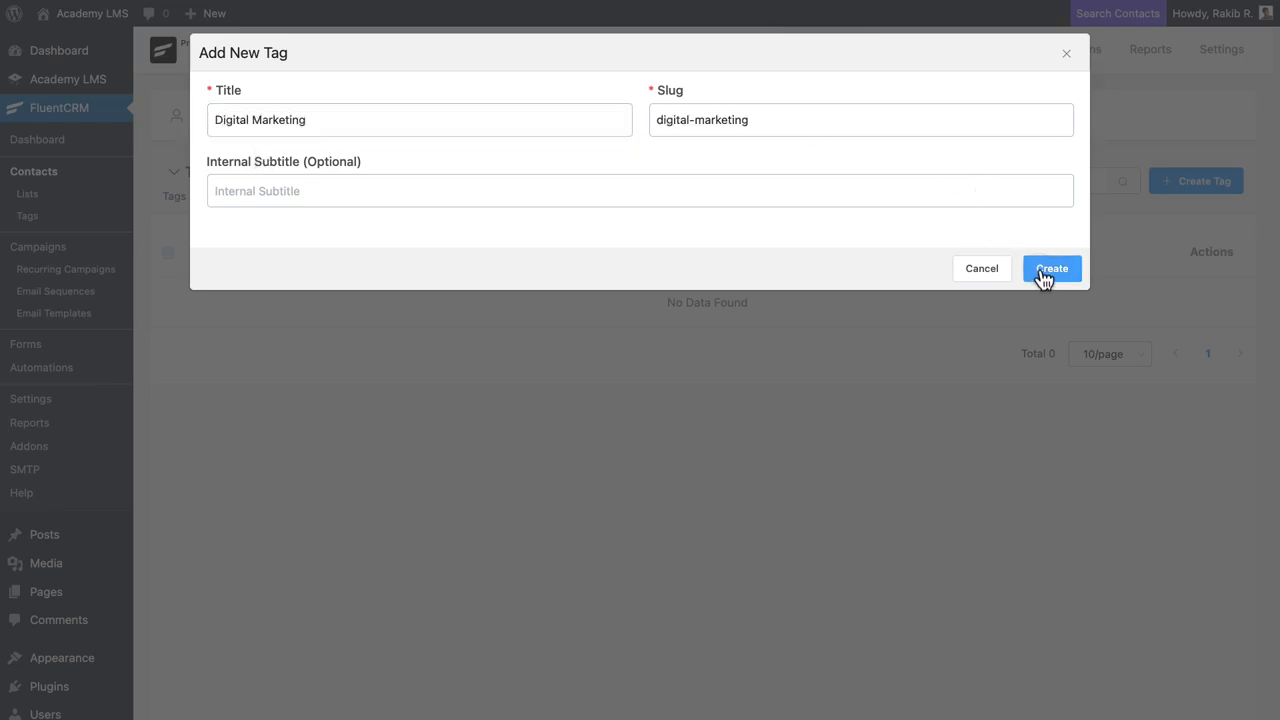
Add another contact tag titled Motion Design.
left_click(1175, 186)
left_click(489, 122)
type("Motion Design")
left_click(1052, 270)
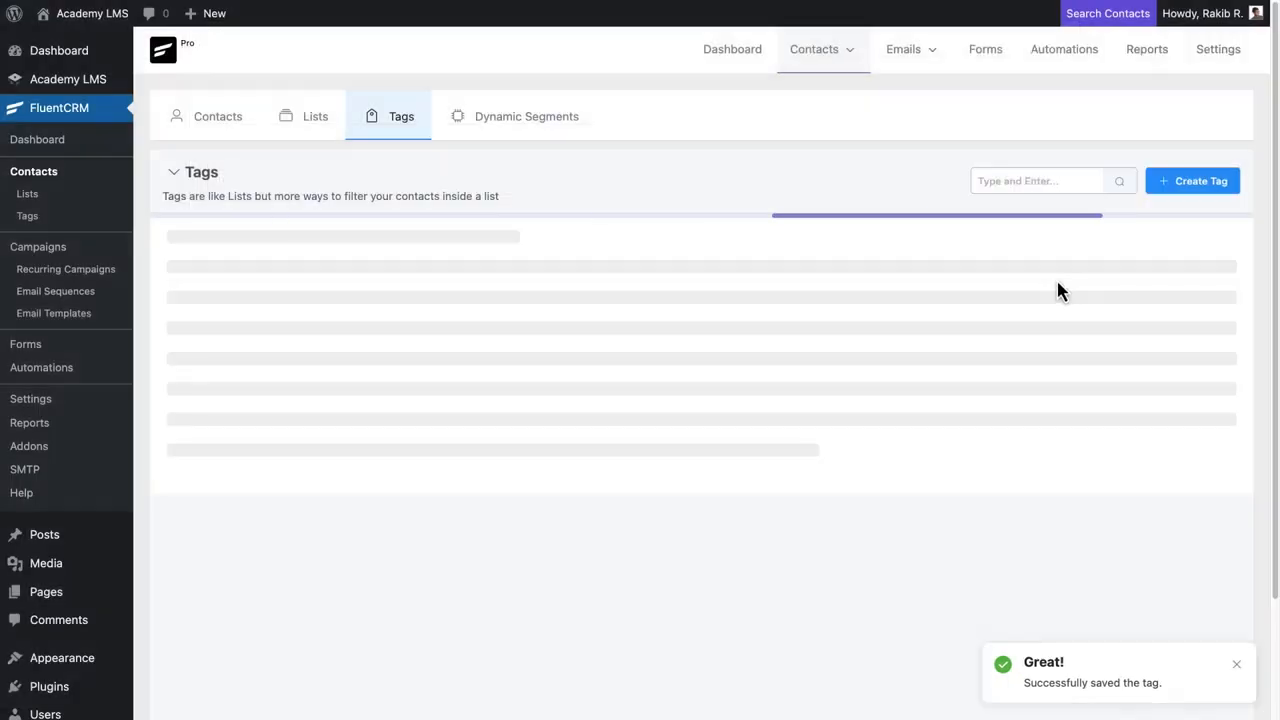
Add a third contact tag titled Alumni.
left_click(1192, 181)
left_click(403, 122)
type("Alumni")
left_click(1043, 273)
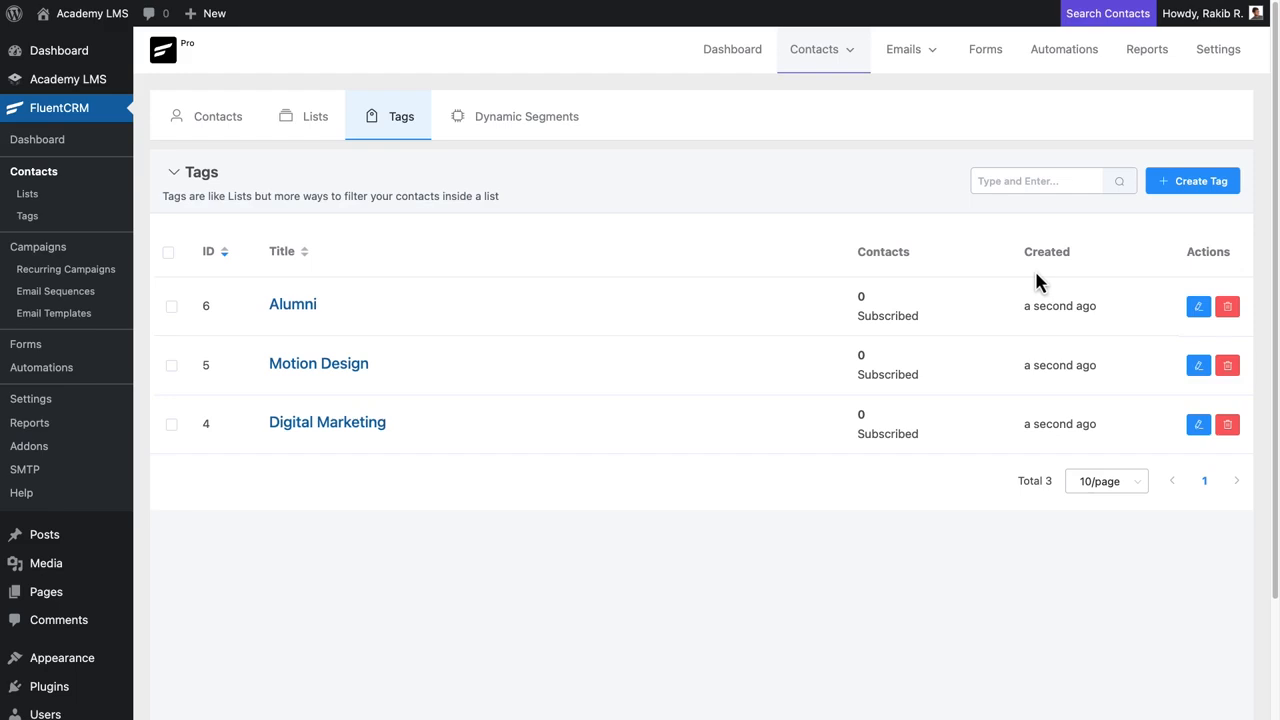
Create a new automation funnel from scratch with the Academy LMS Course Enrolled trigger.
left_click(107, 371)
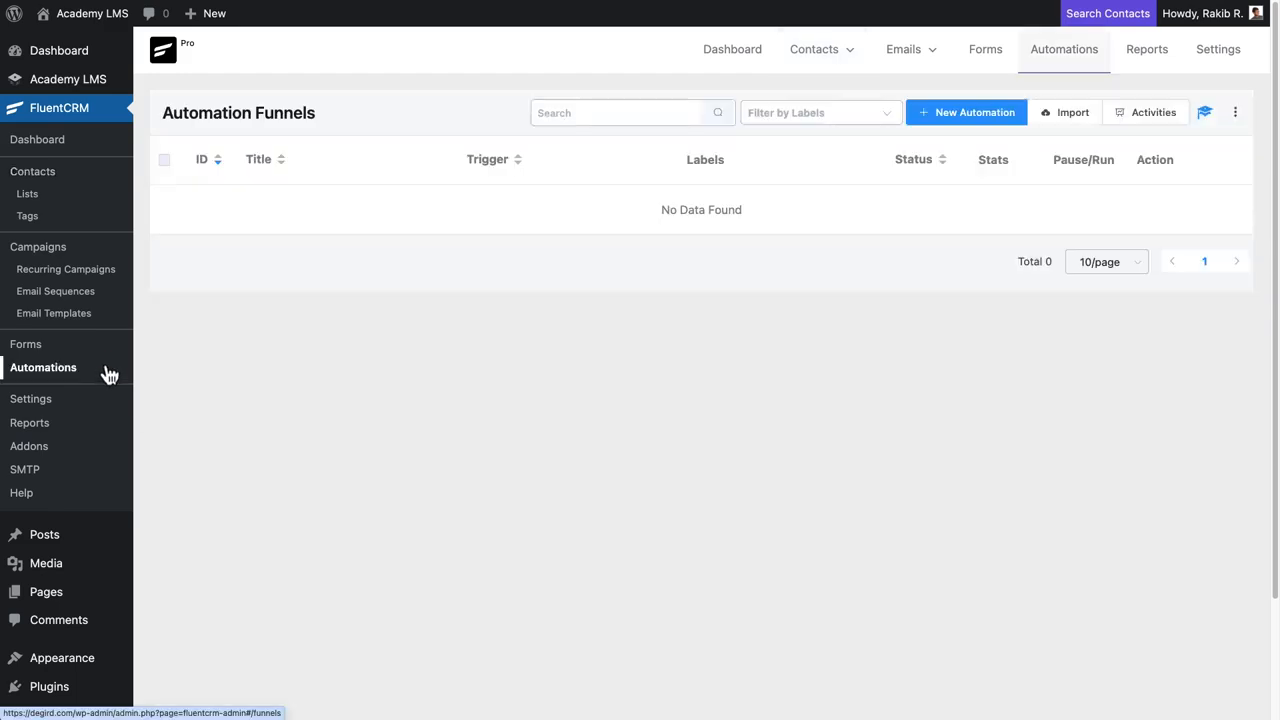
left_click(990, 115)
left_click(329, 178)
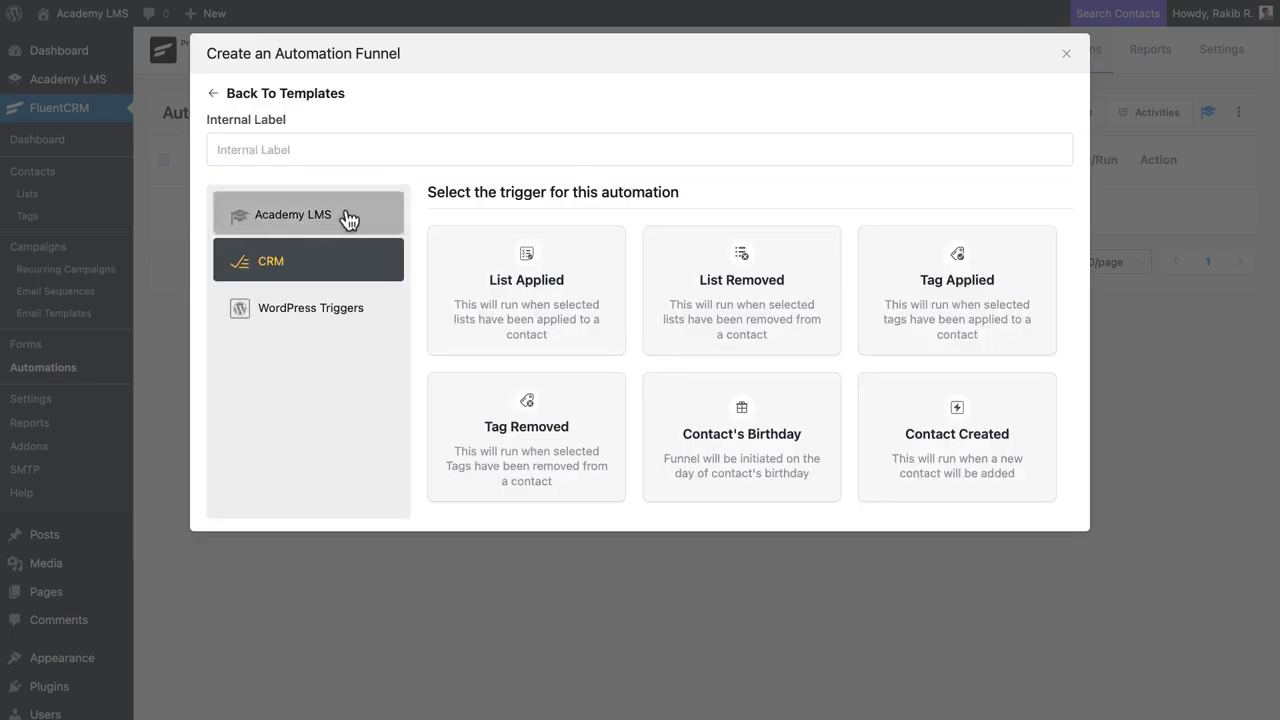
left_click(346, 217)
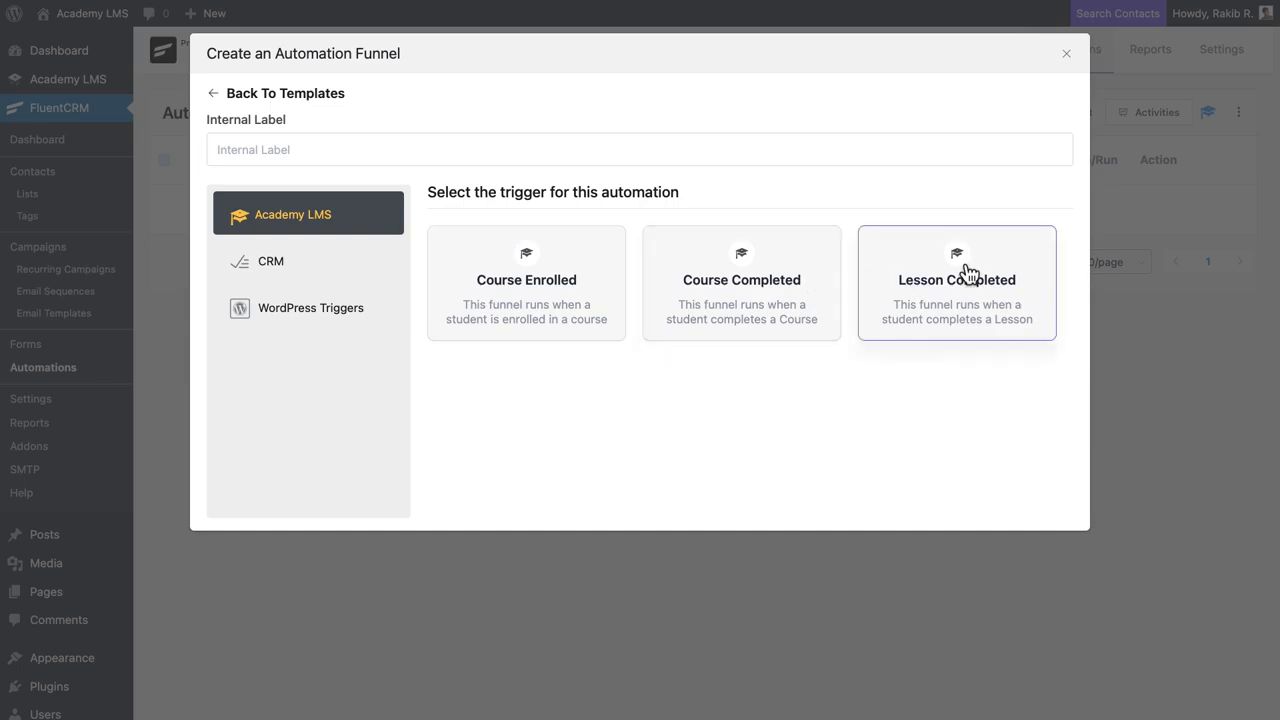
left_click(592, 286)
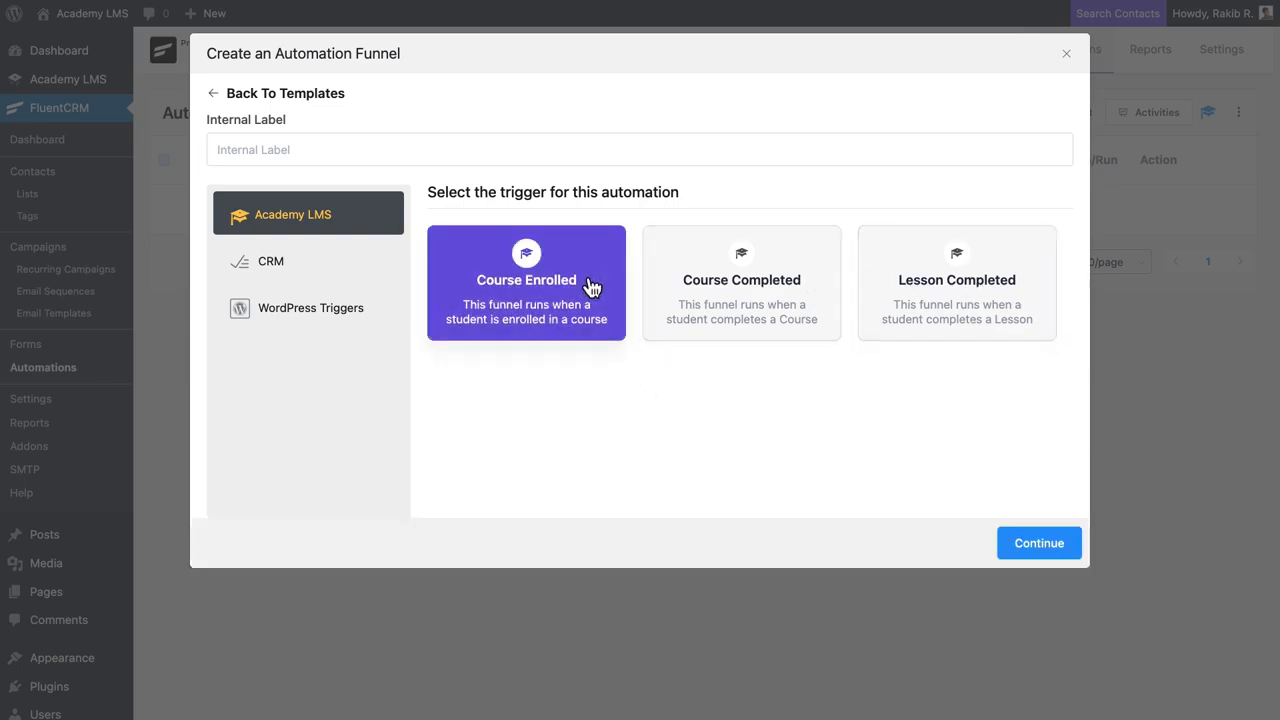
left_click(1037, 541)
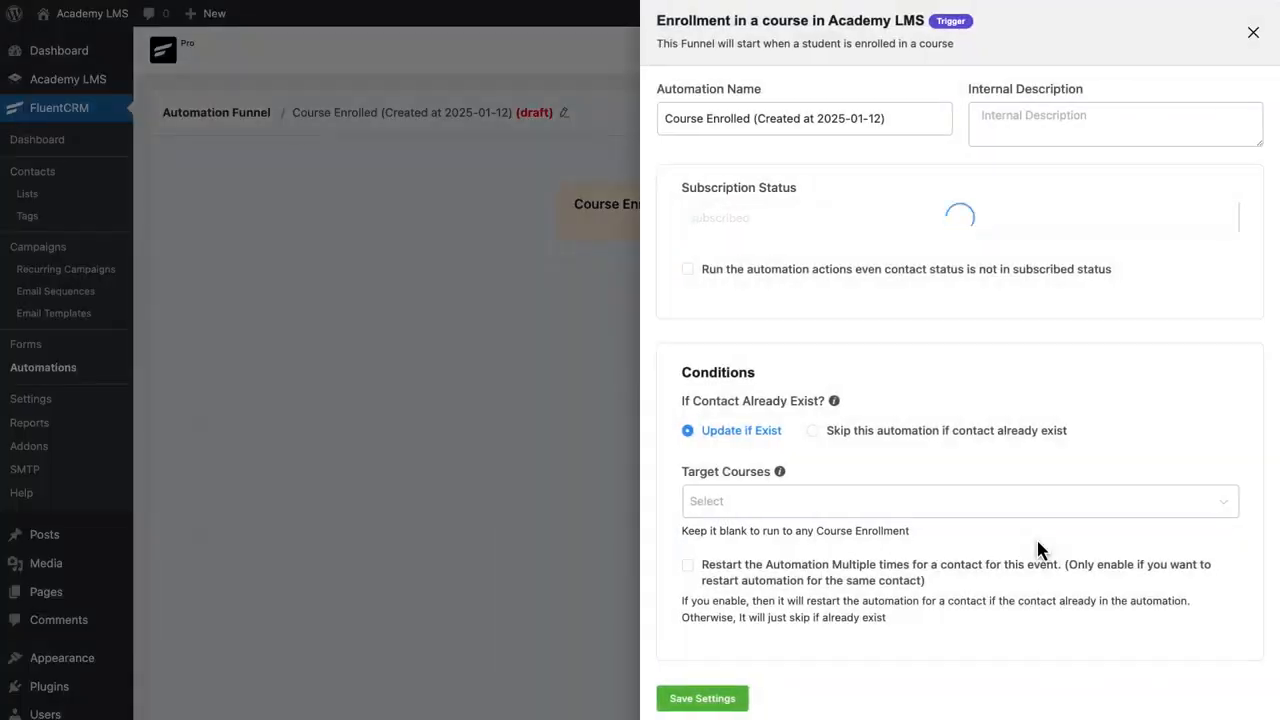
Review the trigger's automation name, subscription status, non-subscribed contact option and the choices for contacts that already exist.
left_click_drag(892, 120, 658, 118)
left_click(658, 118)
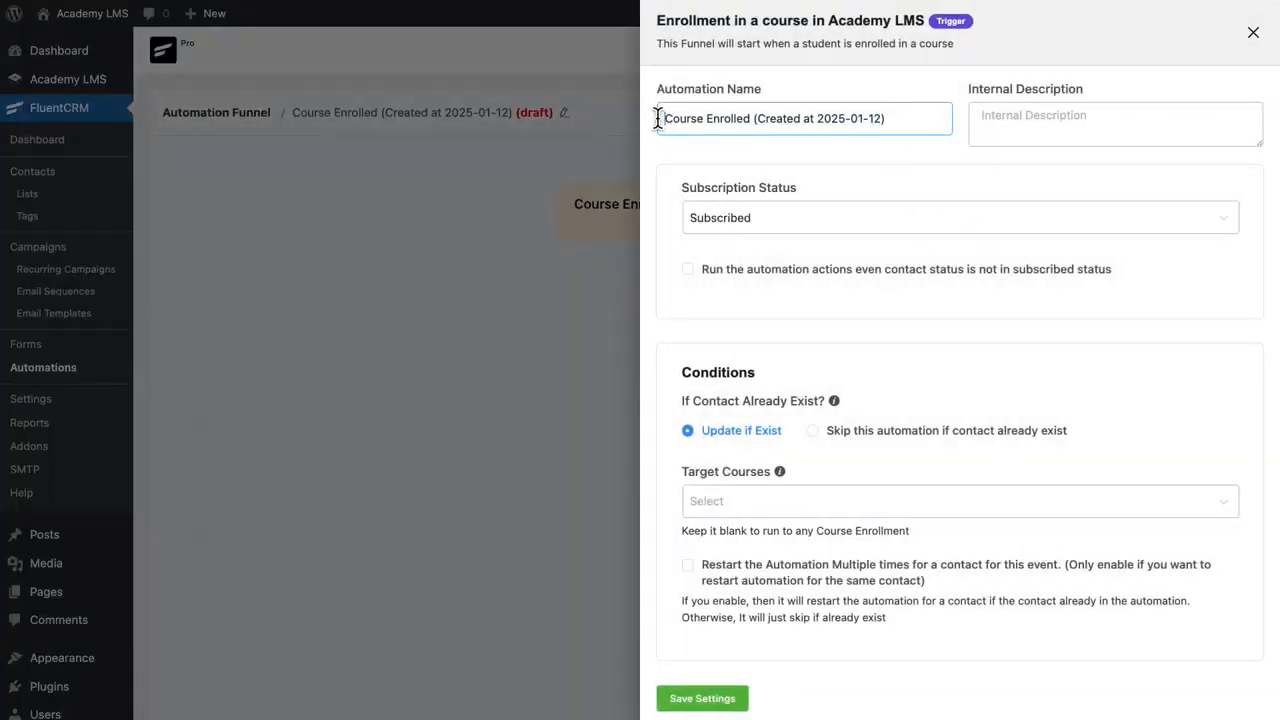
left_click_drag(680, 188, 940, 192)
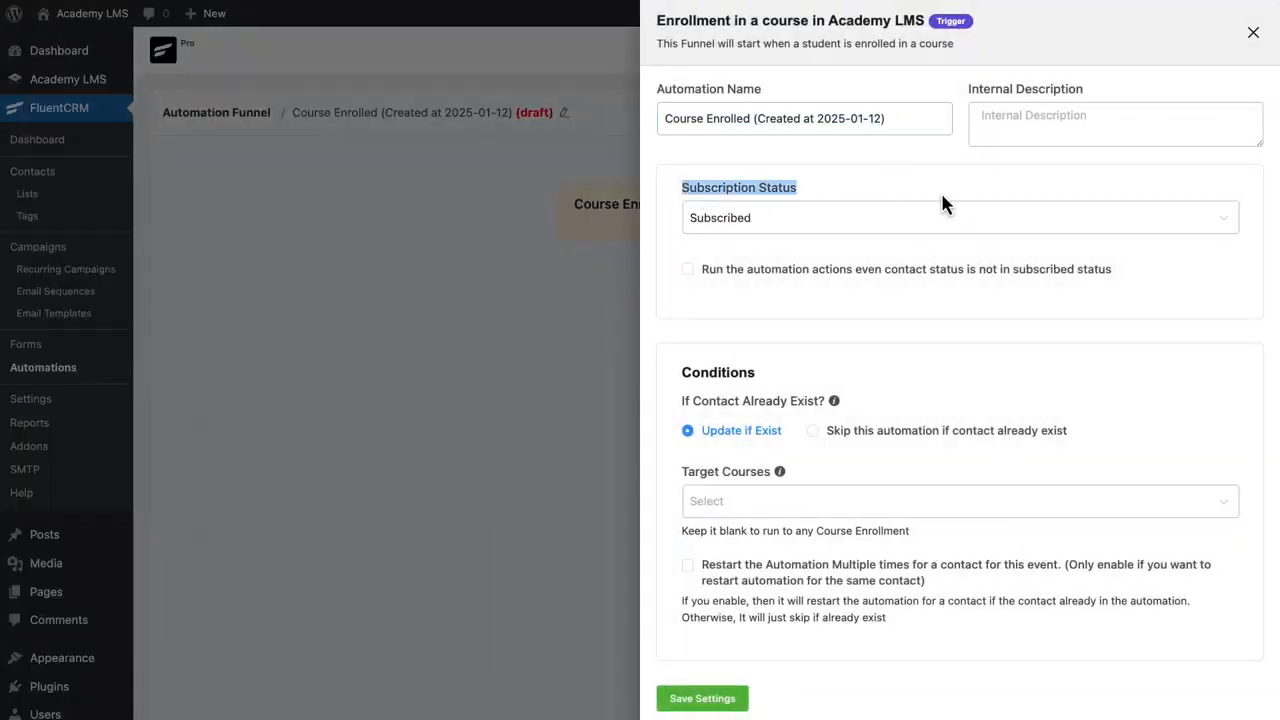
left_click(1206, 218)
left_click(800, 265)
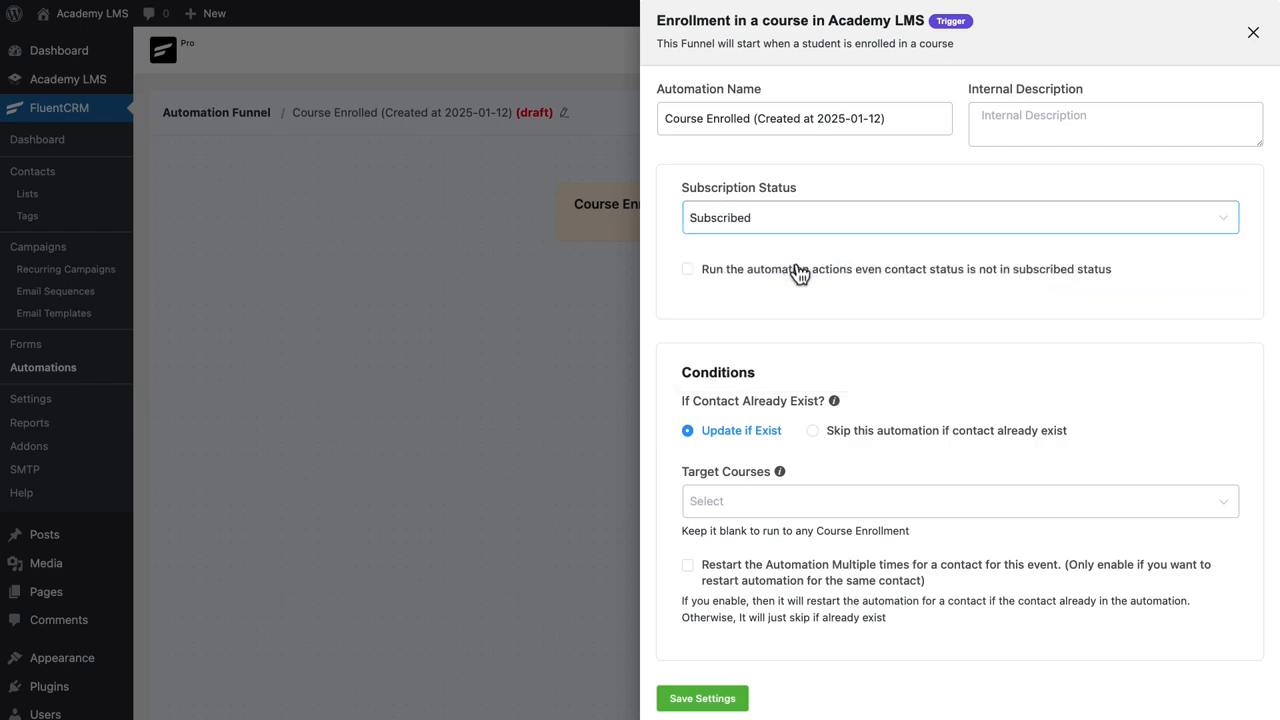
left_click(688, 270)
left_click(688, 270)
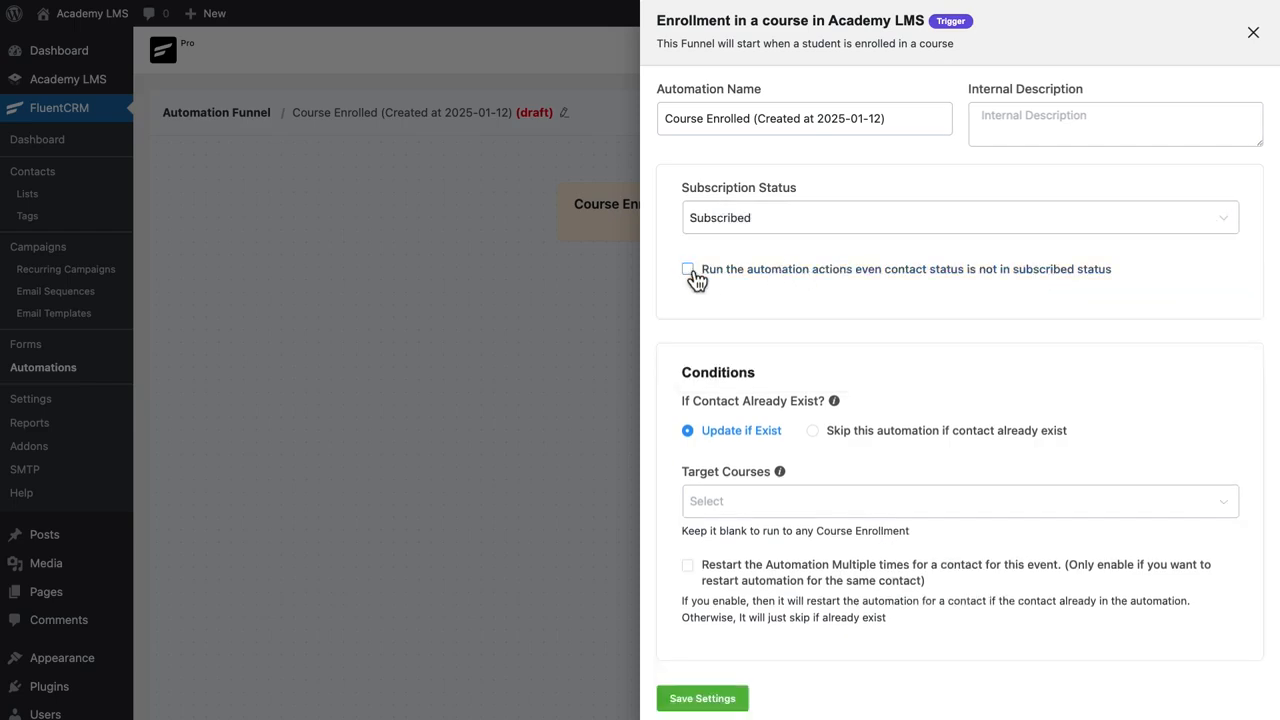
left_click_drag(682, 400, 837, 409)
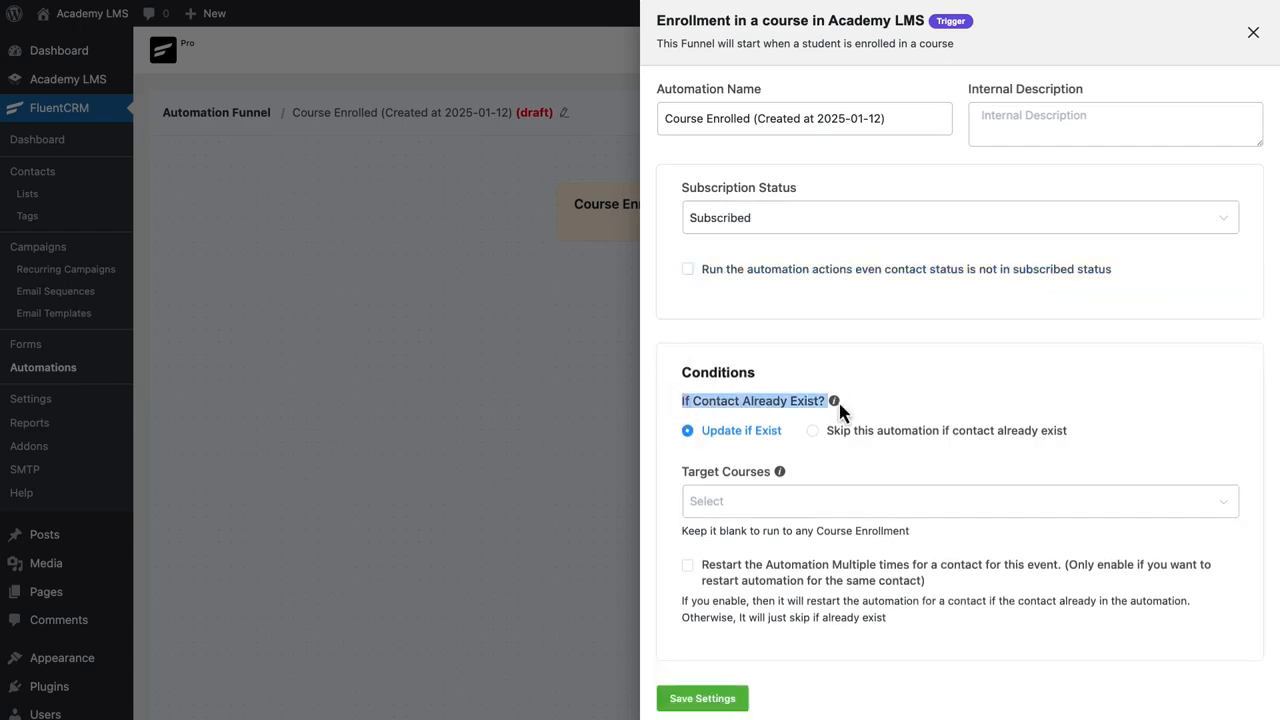
left_click(814, 433)
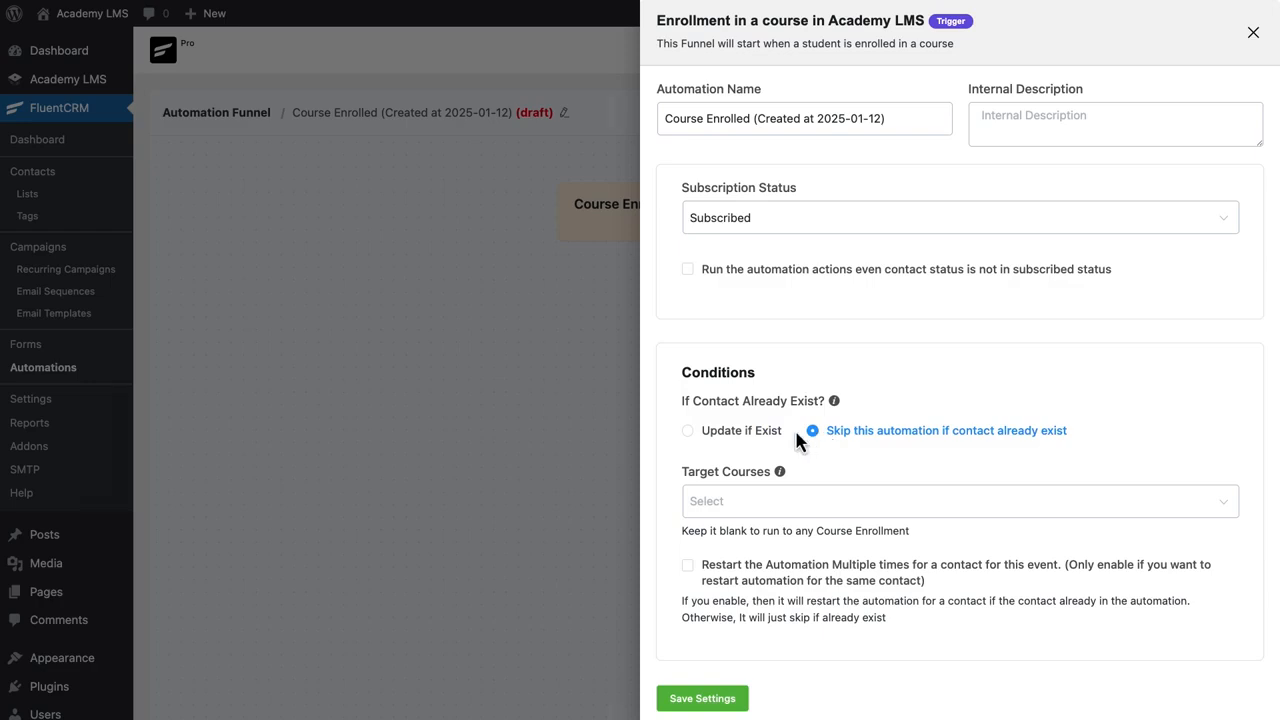
left_click(760, 435)
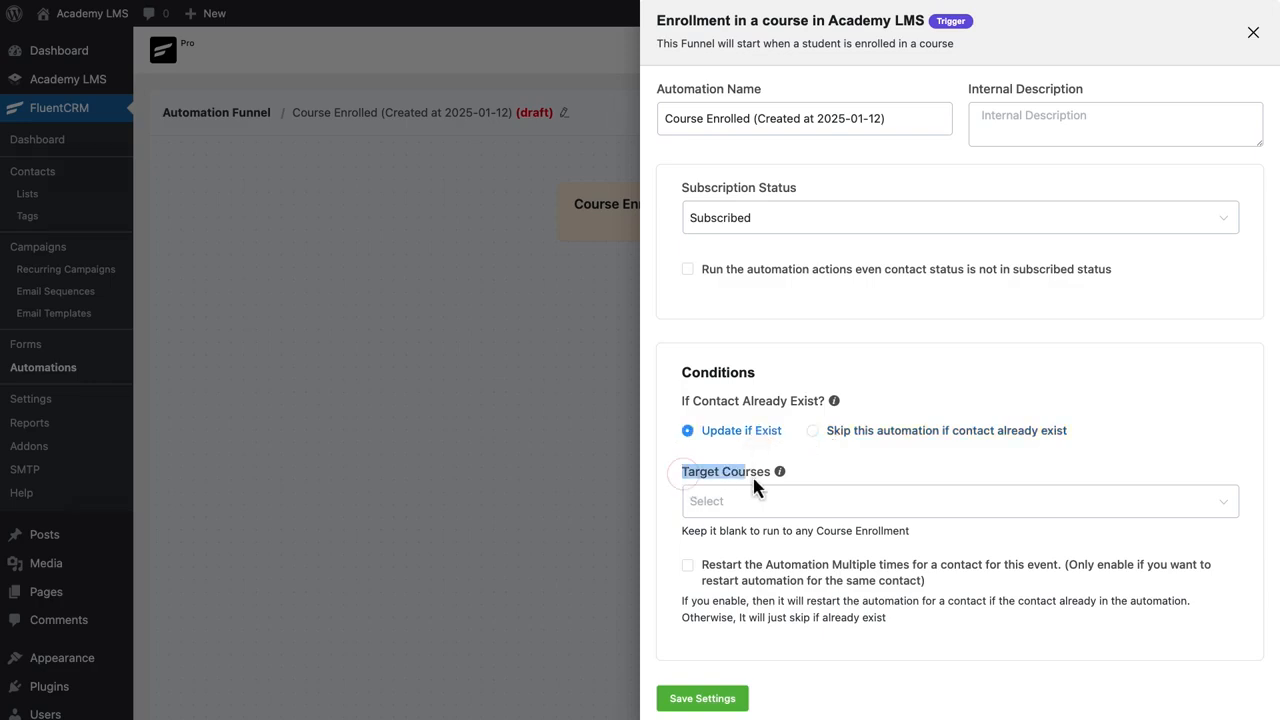
Try the Content Marketing Strategies, Google Ads Mastery and Email Marketing 101 courses as target courses, and clear the selection.
left_click(861, 480)
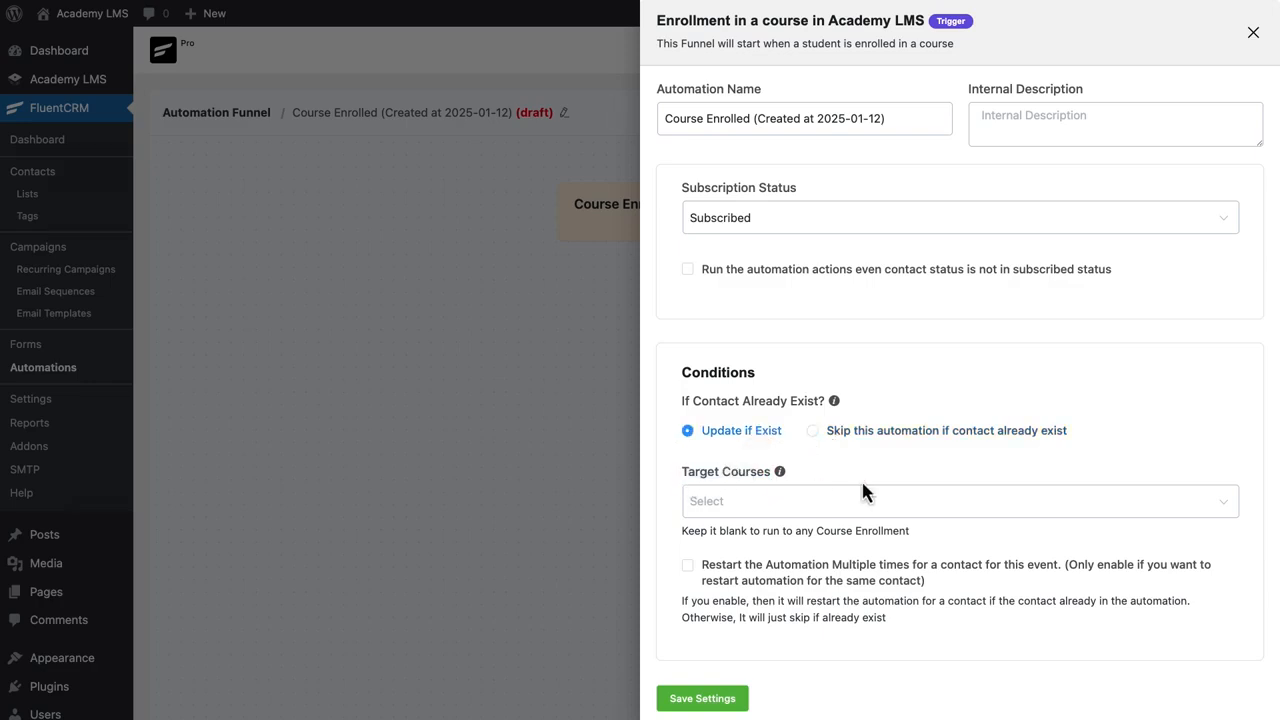
left_click(1229, 509)
left_click(1105, 280)
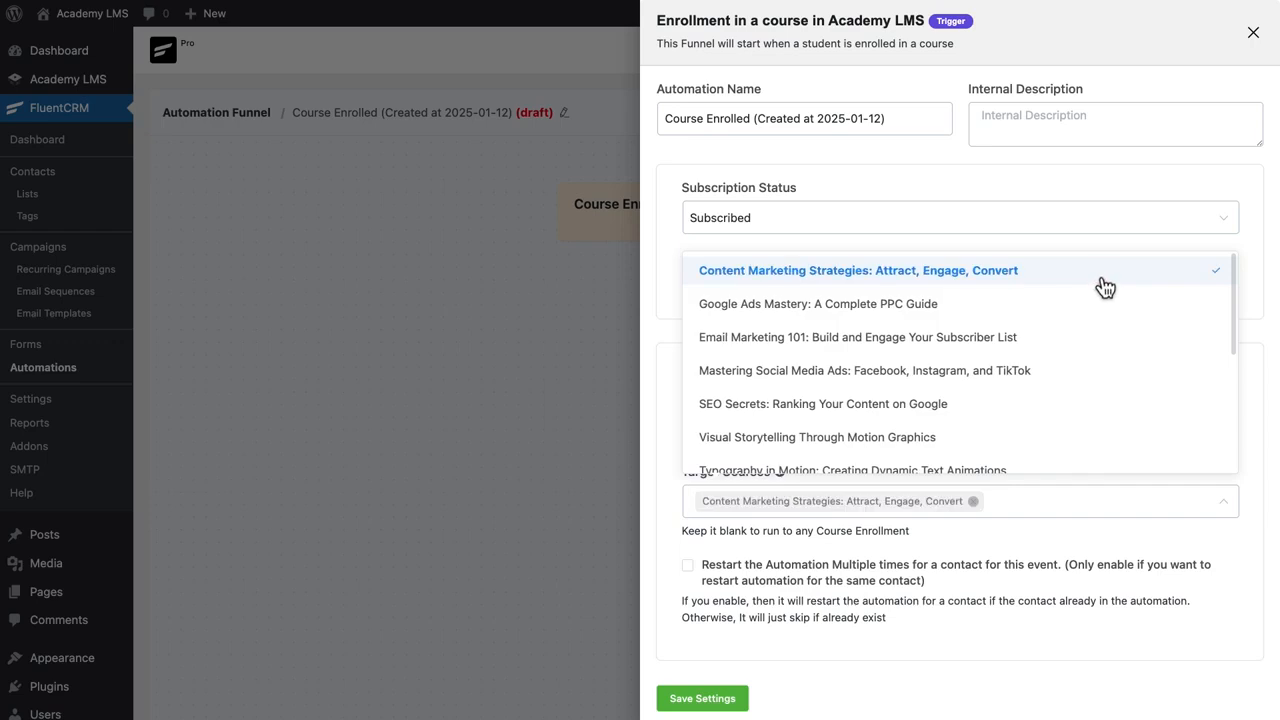
left_click(1100, 305)
left_click(1096, 338)
left_click(1039, 573)
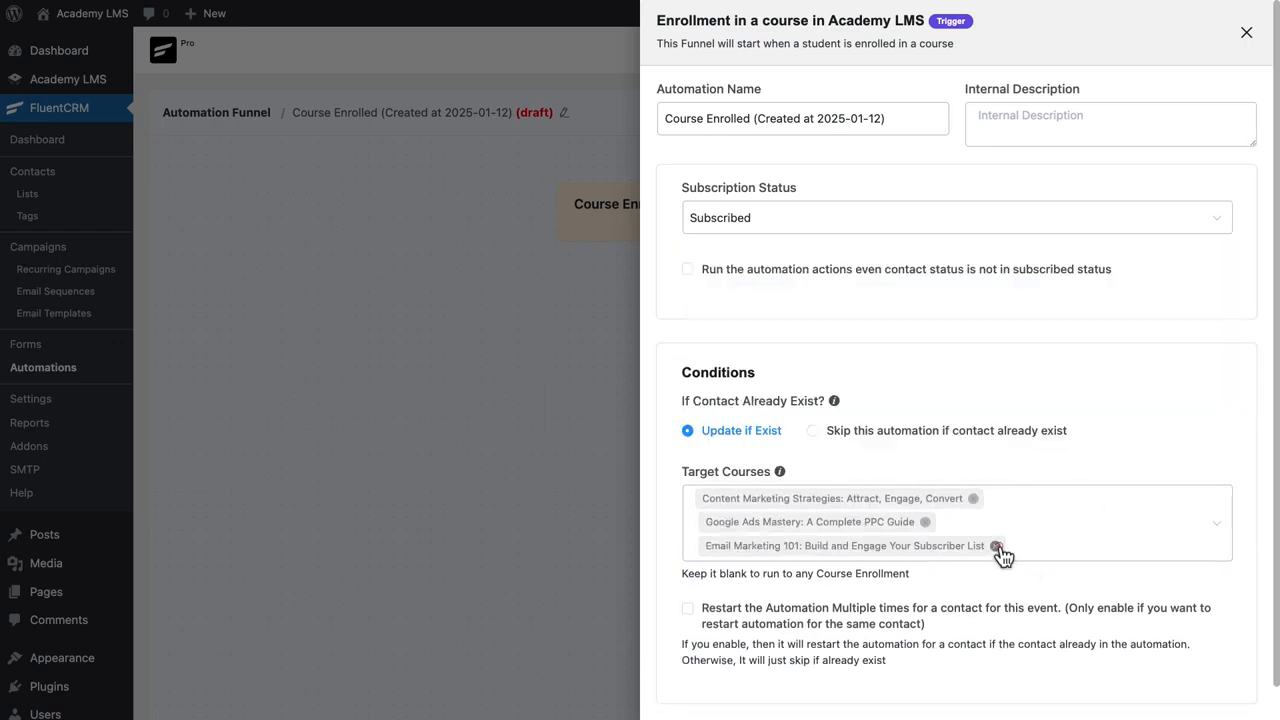
left_click(995, 545)
left_click(925, 521)
left_click(973, 502)
Save the Course Enrolled trigger settings with the target courses left blank so it runs for any course enrollment.
left_click_drag(935, 530, 674, 536)
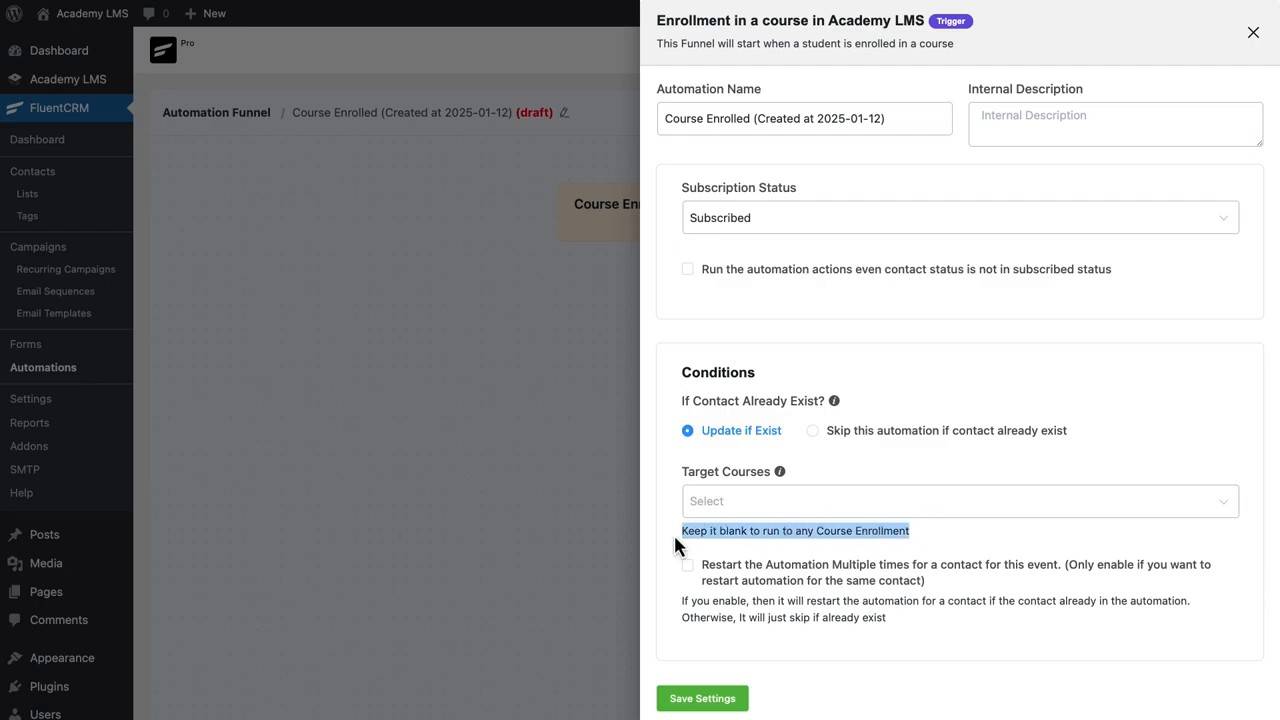
left_click(676, 540)
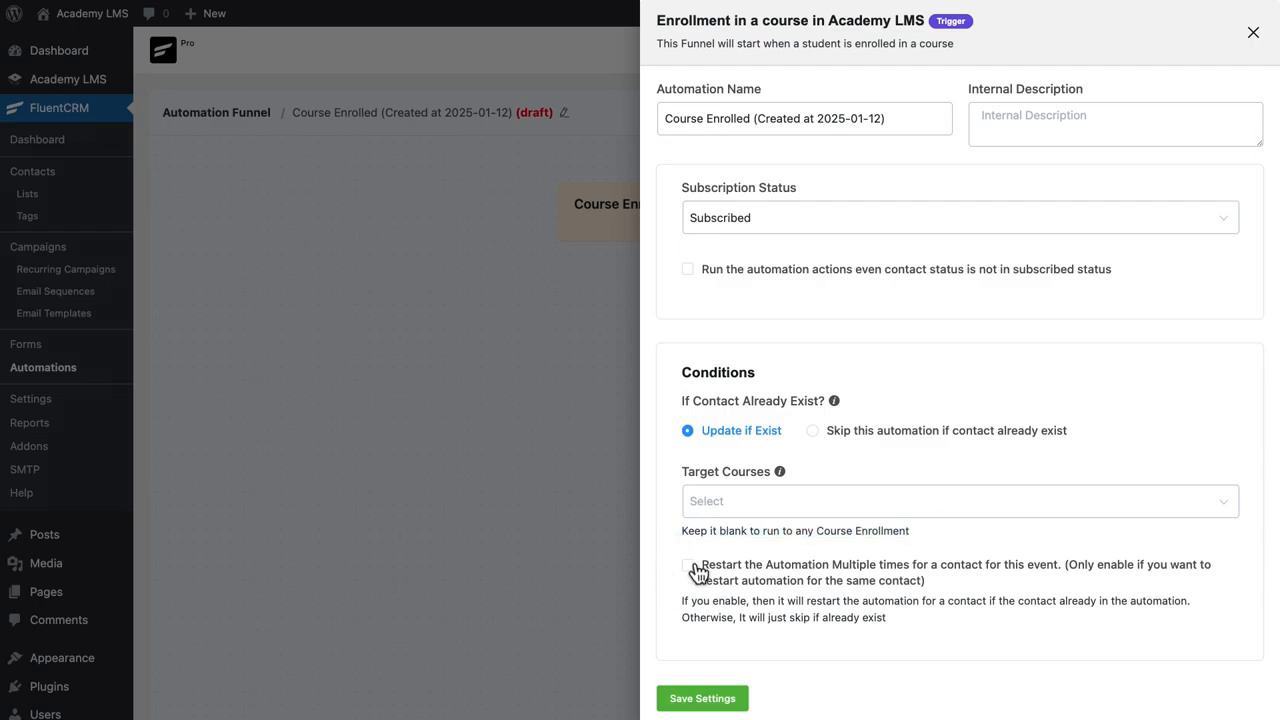
left_click(712, 700)
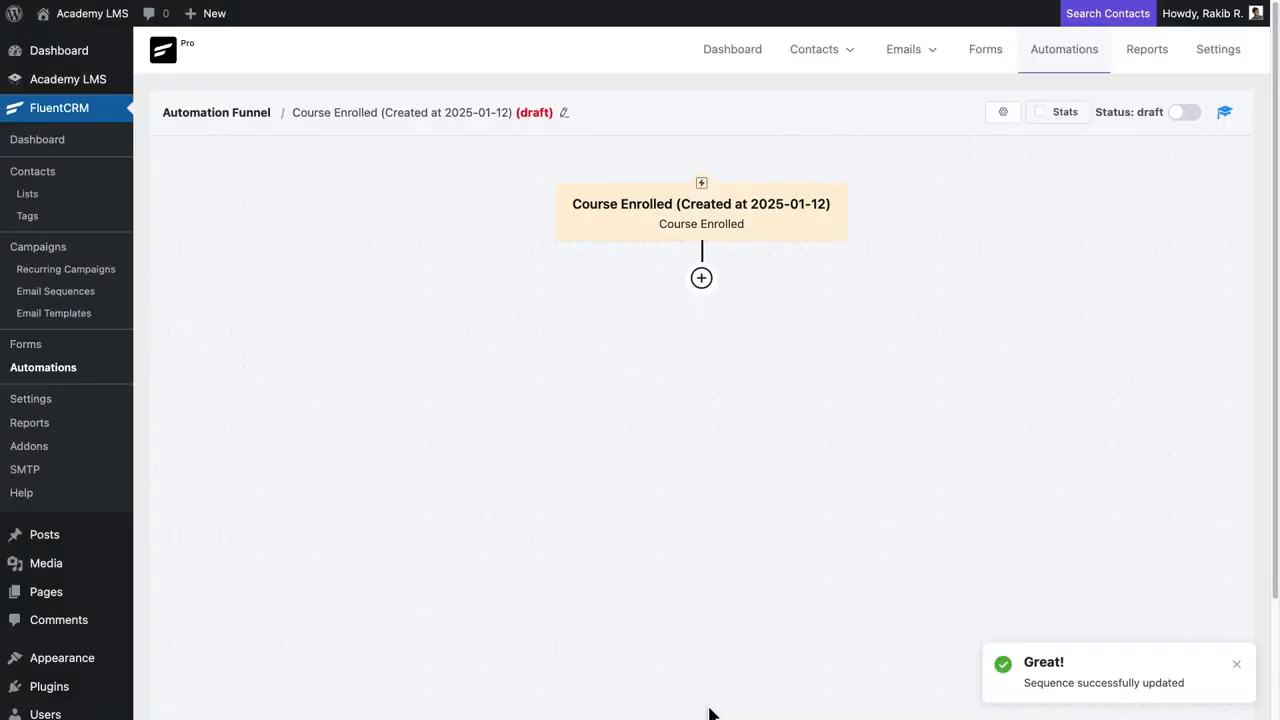
Open the block choices for the step below the trigger and review the CRM, Email, Academy LMS and WordPress action groups.
left_click(701, 278)
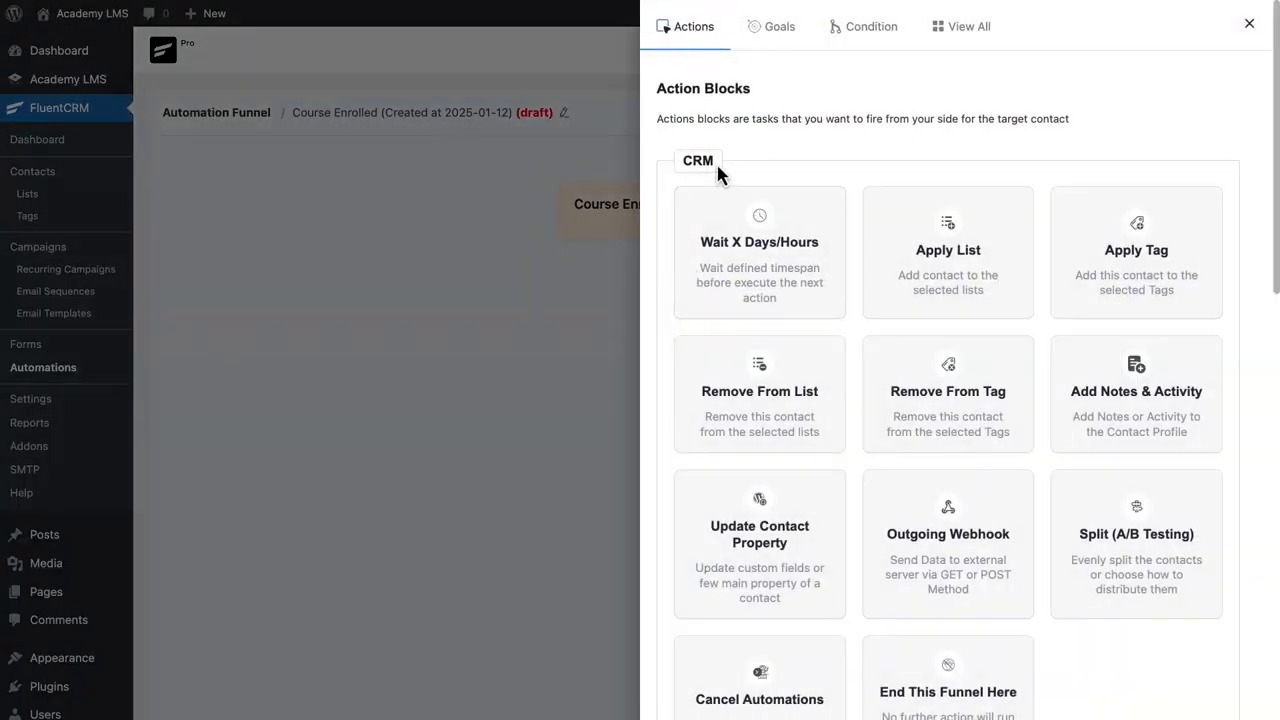
scroll(678, 160, "down", 4)
left_click_drag(680, 474, 749, 477)
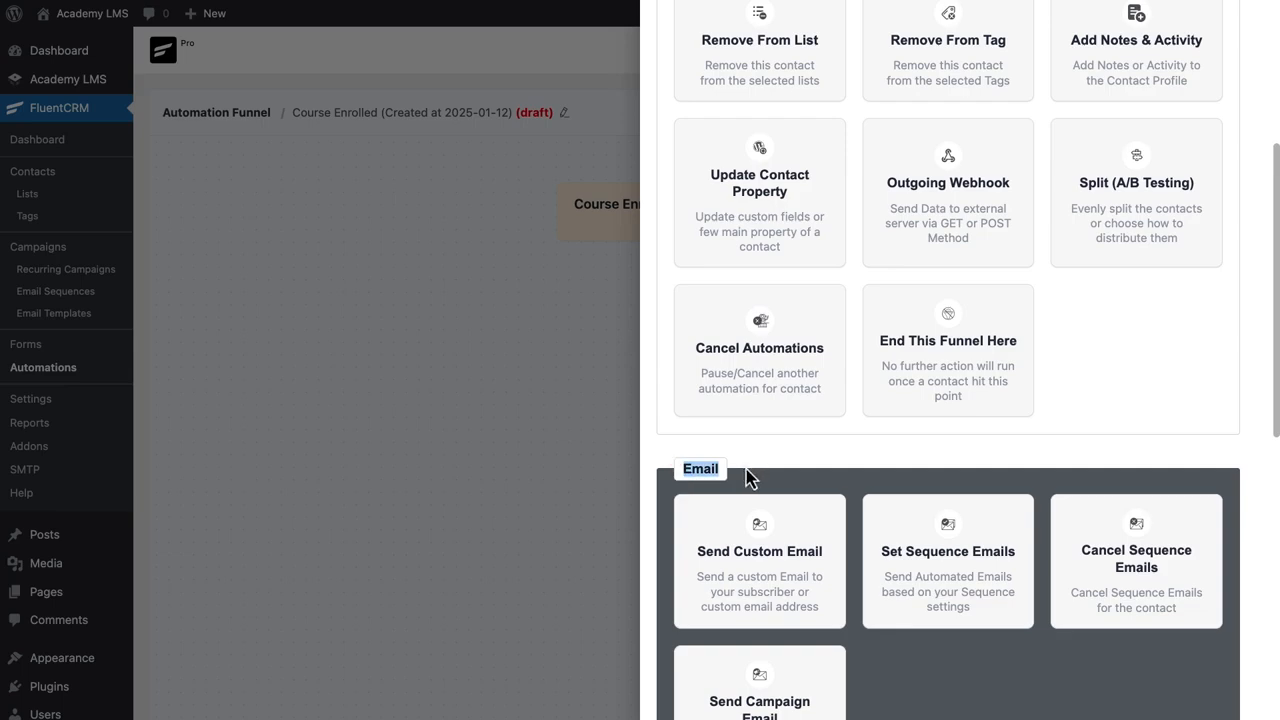
scroll(749, 477, "down", 7)
left_click_drag(775, 224, 682, 224)
scroll(679, 232, "down", 1)
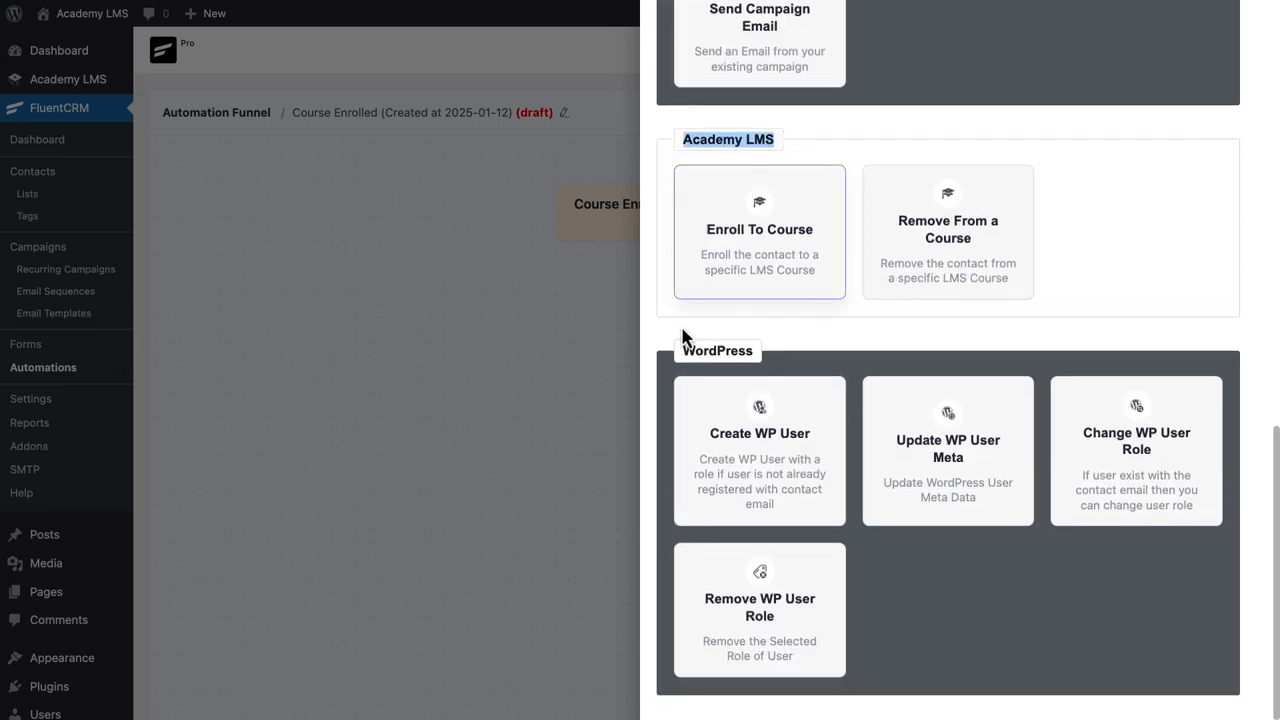
left_click_drag(684, 345, 766, 371)
left_click(765, 370)
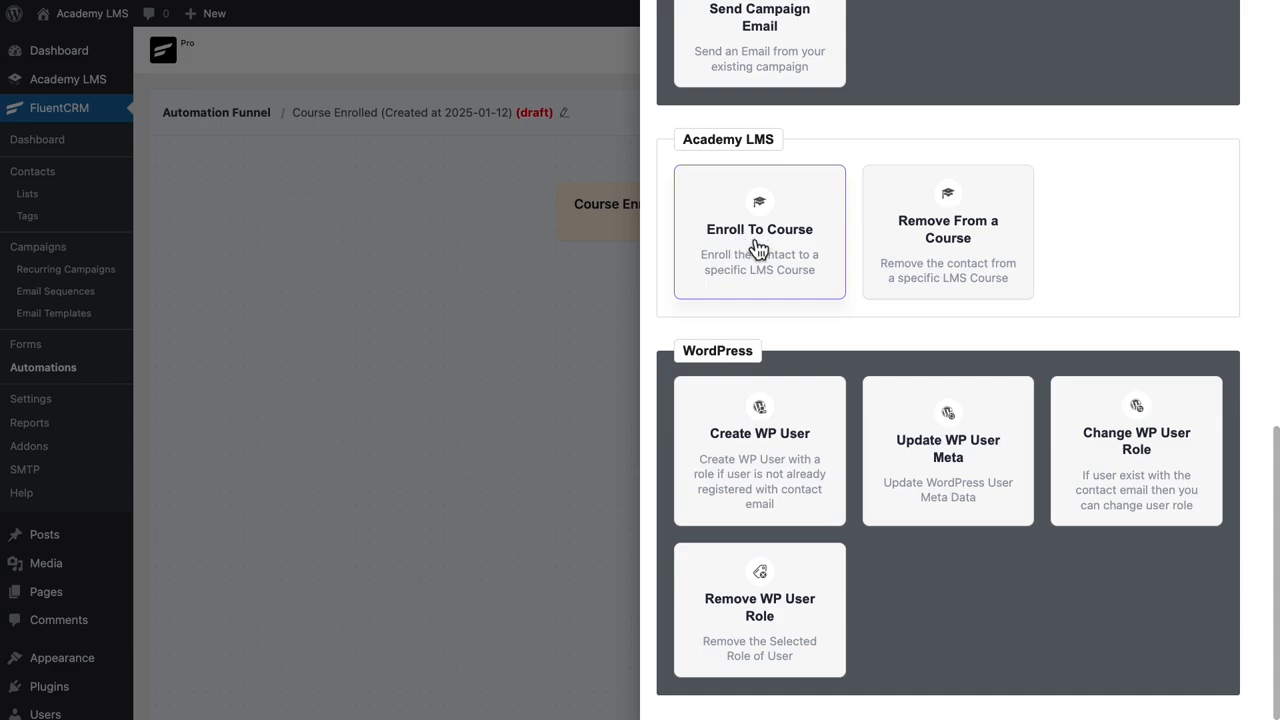
scroll(983, 240, "up", 8)
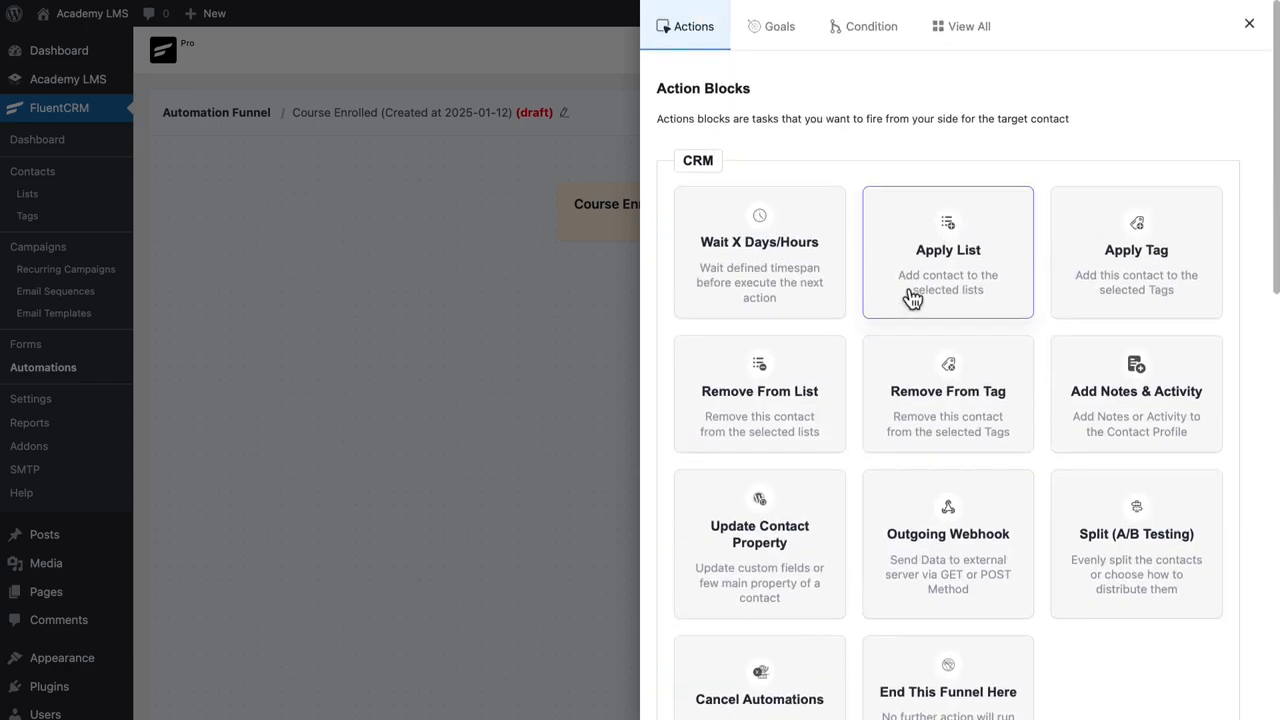
Add an Apply List action under the Course Enrolled trigger, select the Student list and save its settings.
left_click(983, 240)
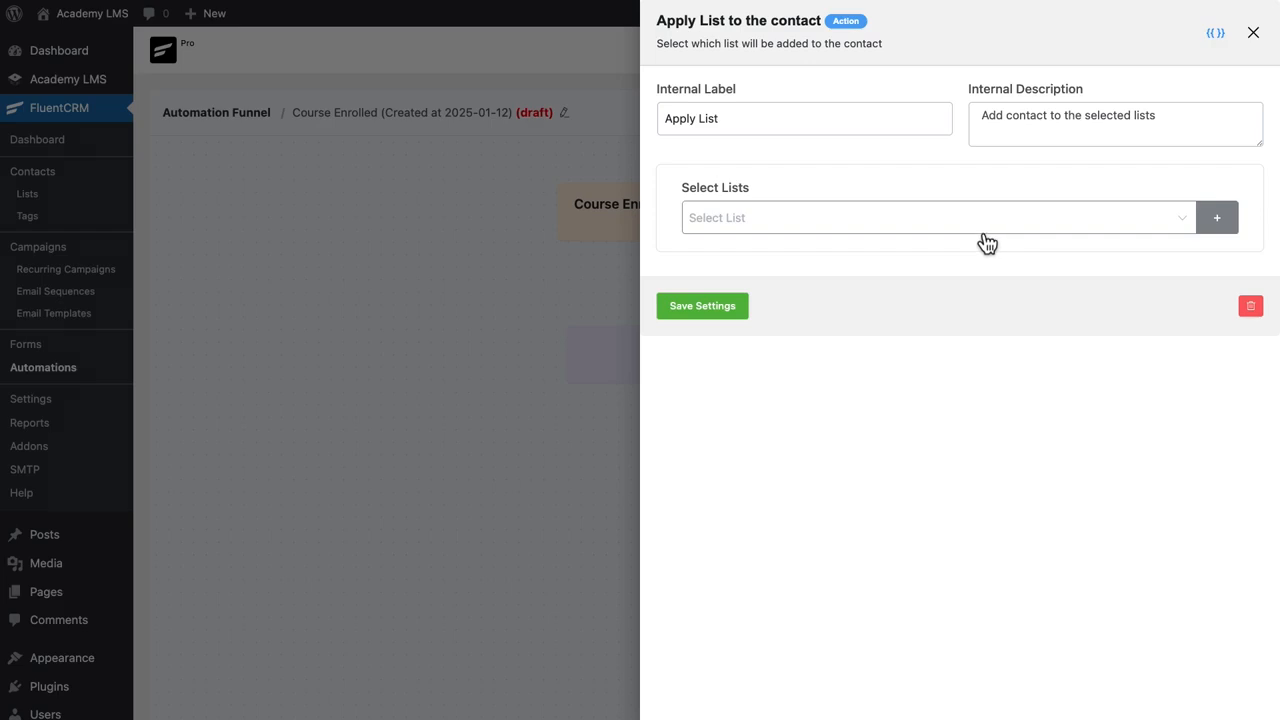
left_click_drag(690, 205, 777, 192)
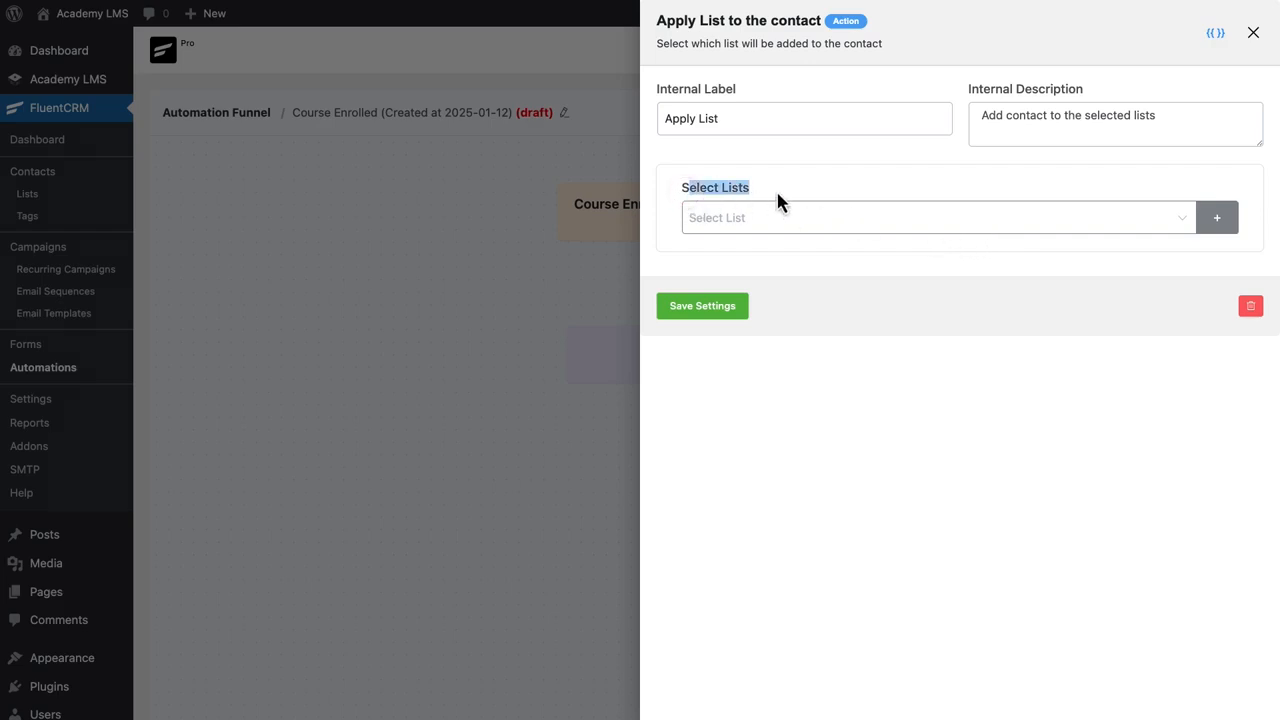
left_click(1169, 217)
left_click(751, 304)
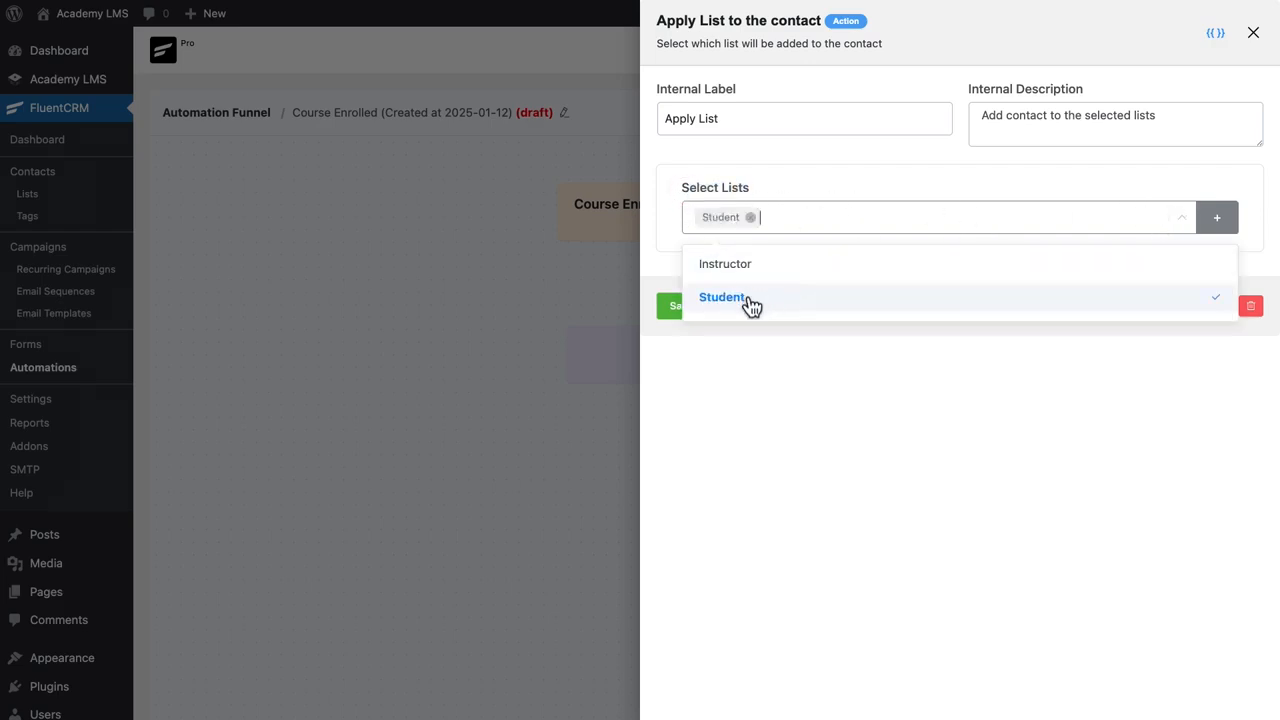
left_click(765, 326)
left_click(709, 311)
Add a Send Custom Email action below the Apply List step and label it "Send Welcome Mail".
left_click(700, 430)
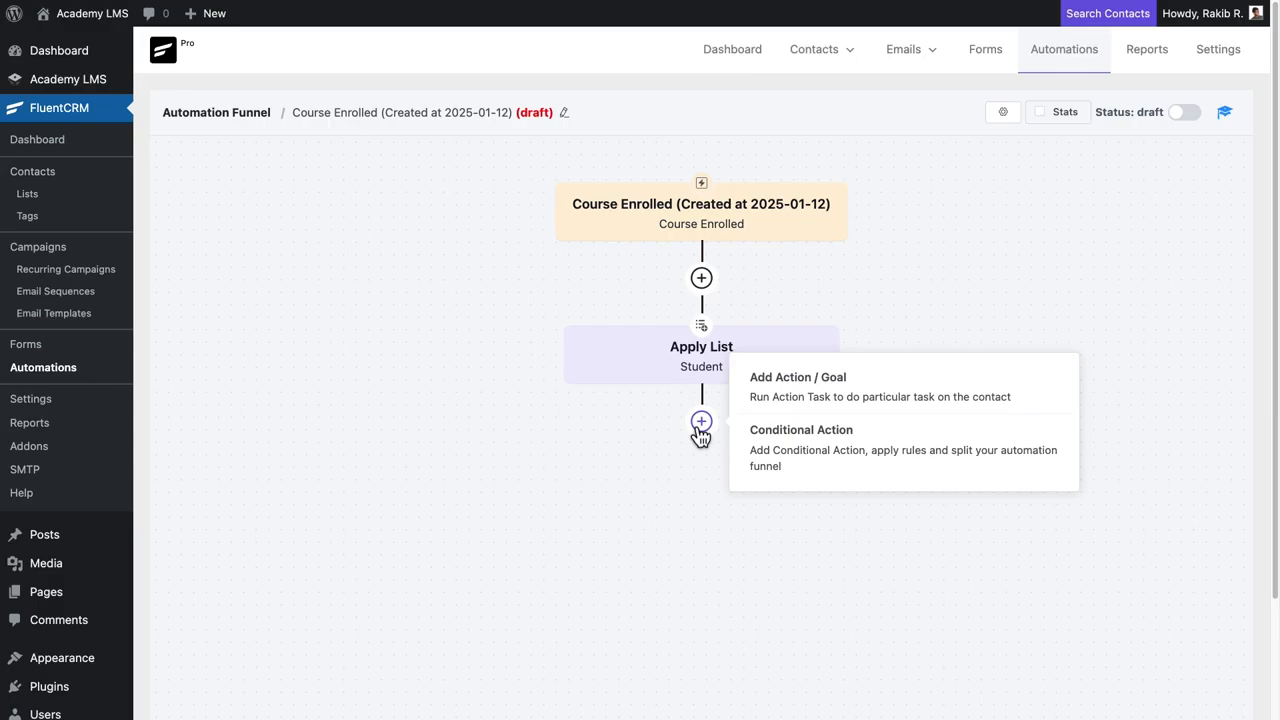
left_click(705, 430)
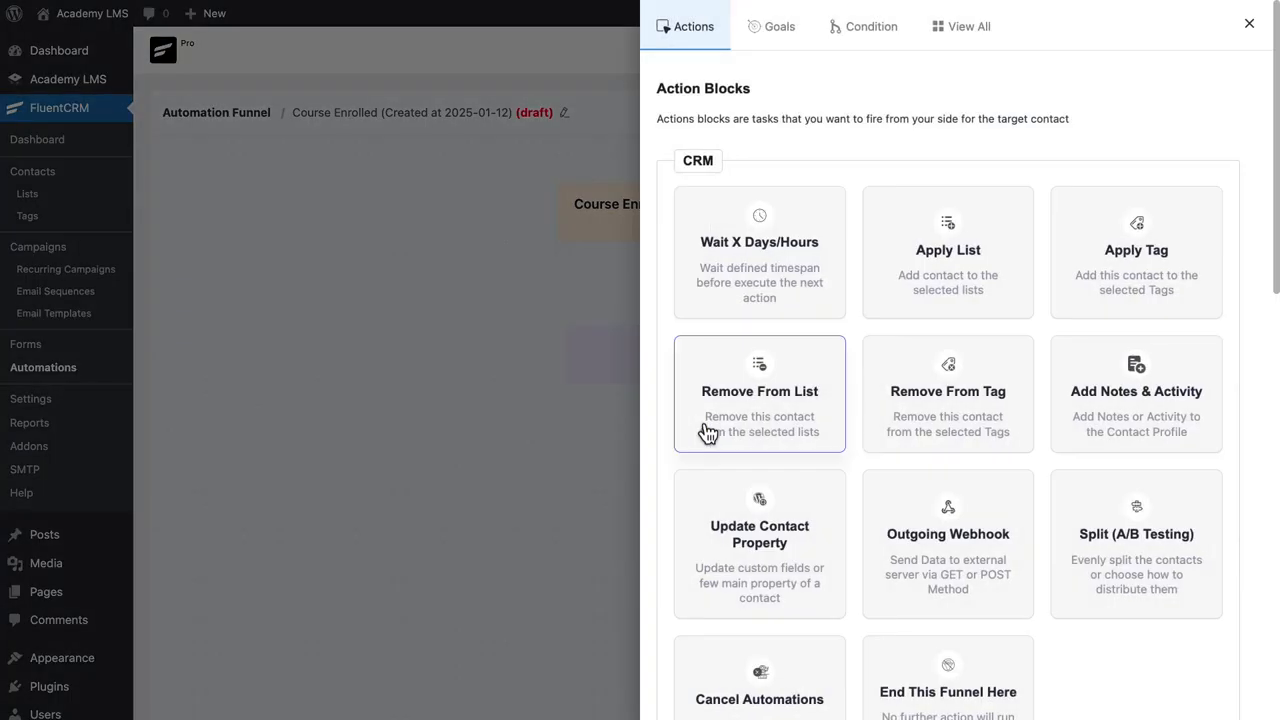
scroll(705, 432, "down", 5)
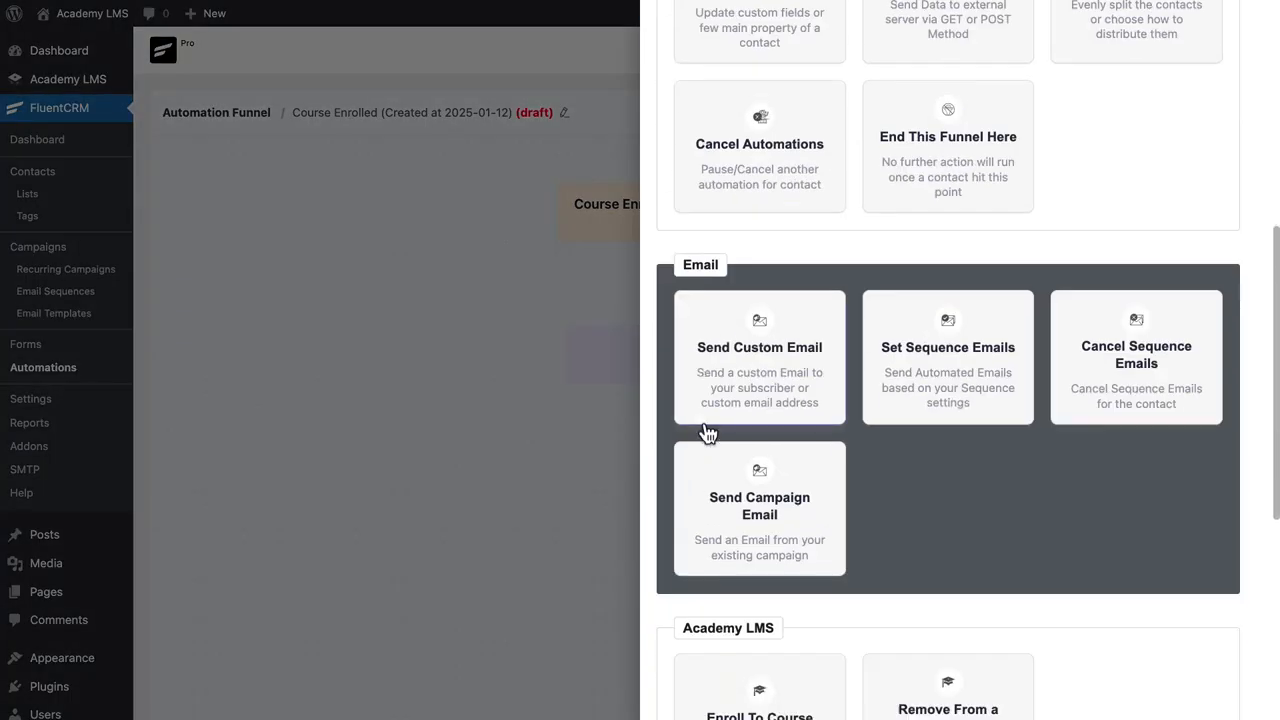
left_click(778, 350)
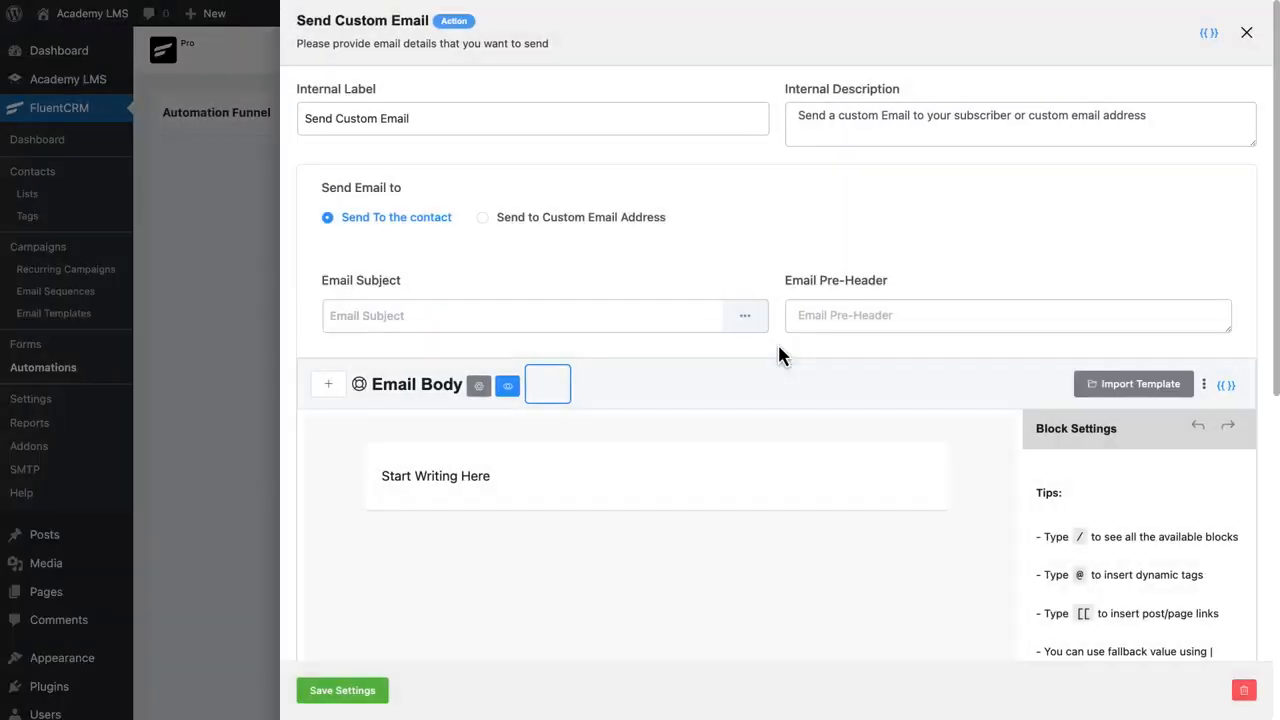
left_click_drag(413, 118, 337, 118)
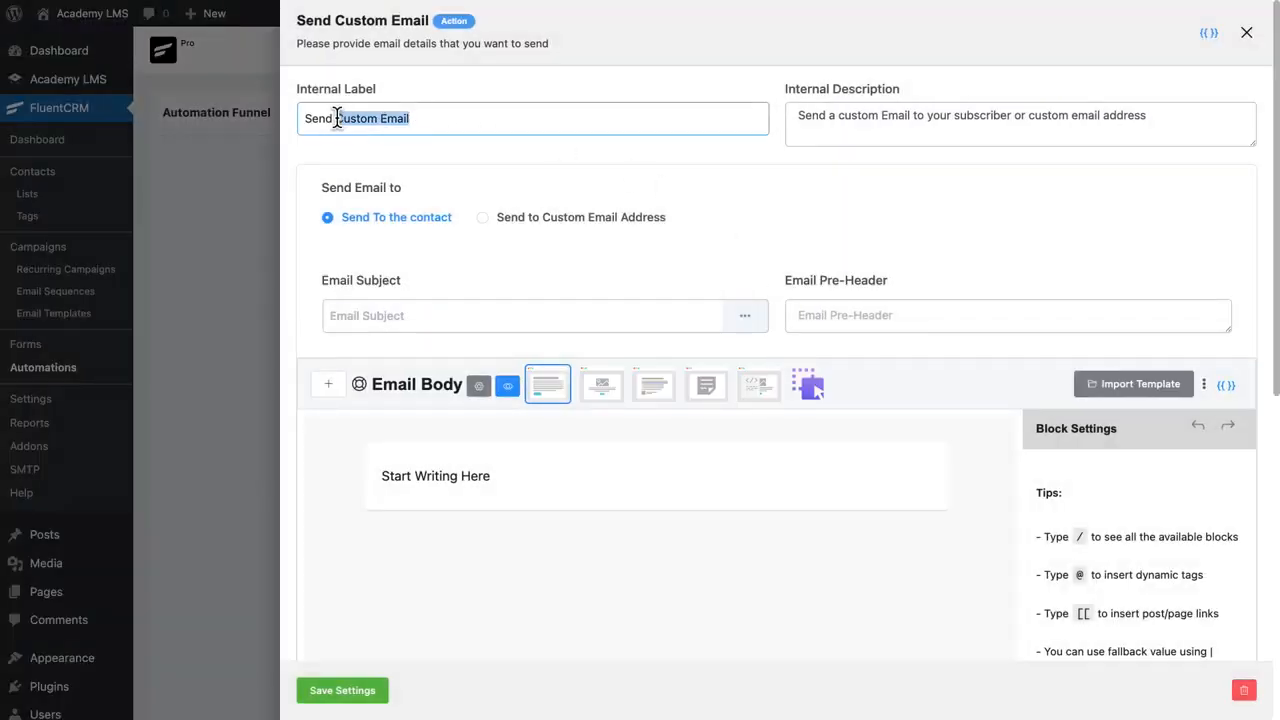
type("Welcome Mail")
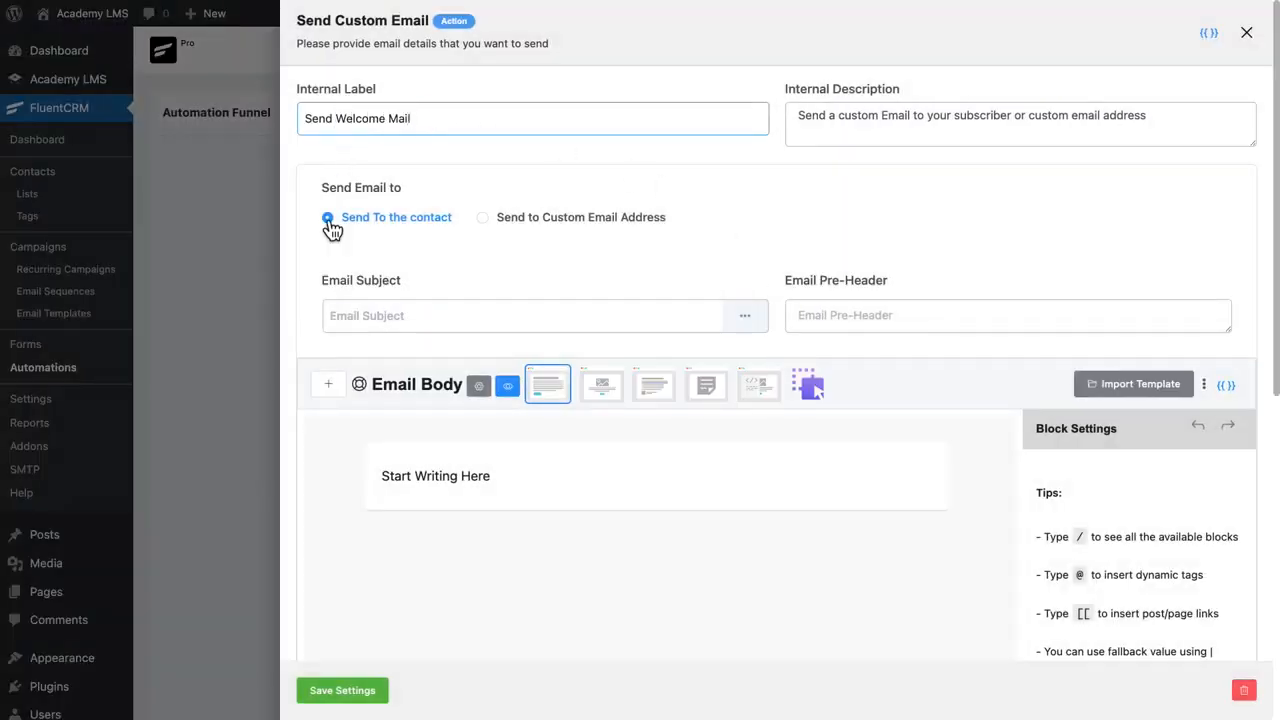
Set the email subject to "🎉 Welcome to Your Course!" and the pre-header to "You're All Set to Begin Your Learning Journey!".
left_click(343, 314)
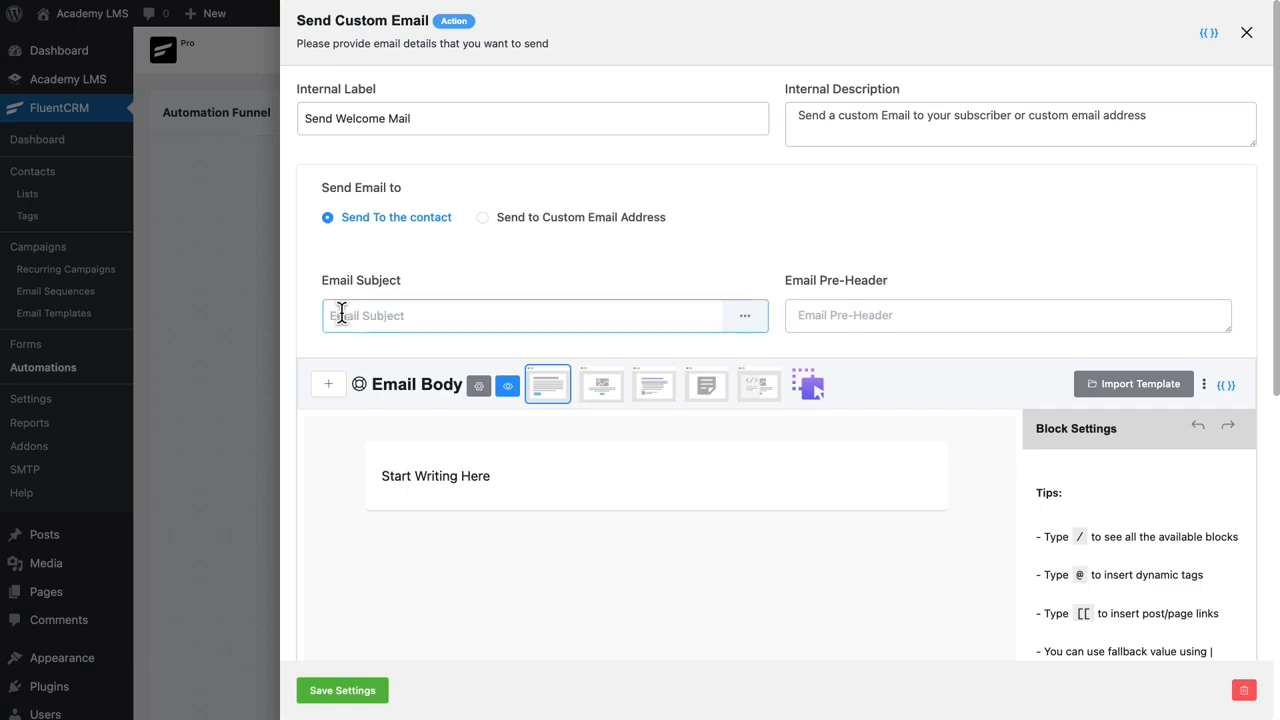
type("🎉 Welcome to Your Course!")
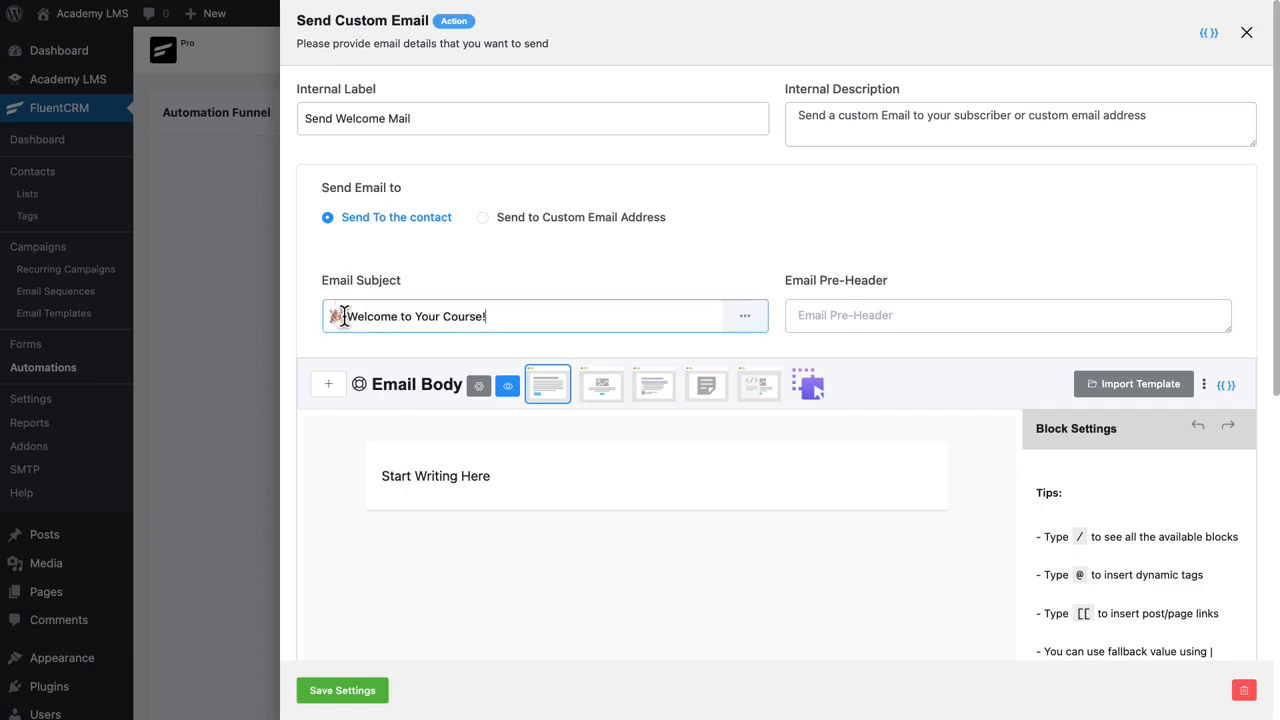
left_click(802, 315)
type("You're All Set to Begin Your Learning Journey!")
Try out the plain template layouts for the email body and return to the first layout.
left_click_drag(373, 386, 463, 388)
left_click(465, 388)
left_click(625, 383)
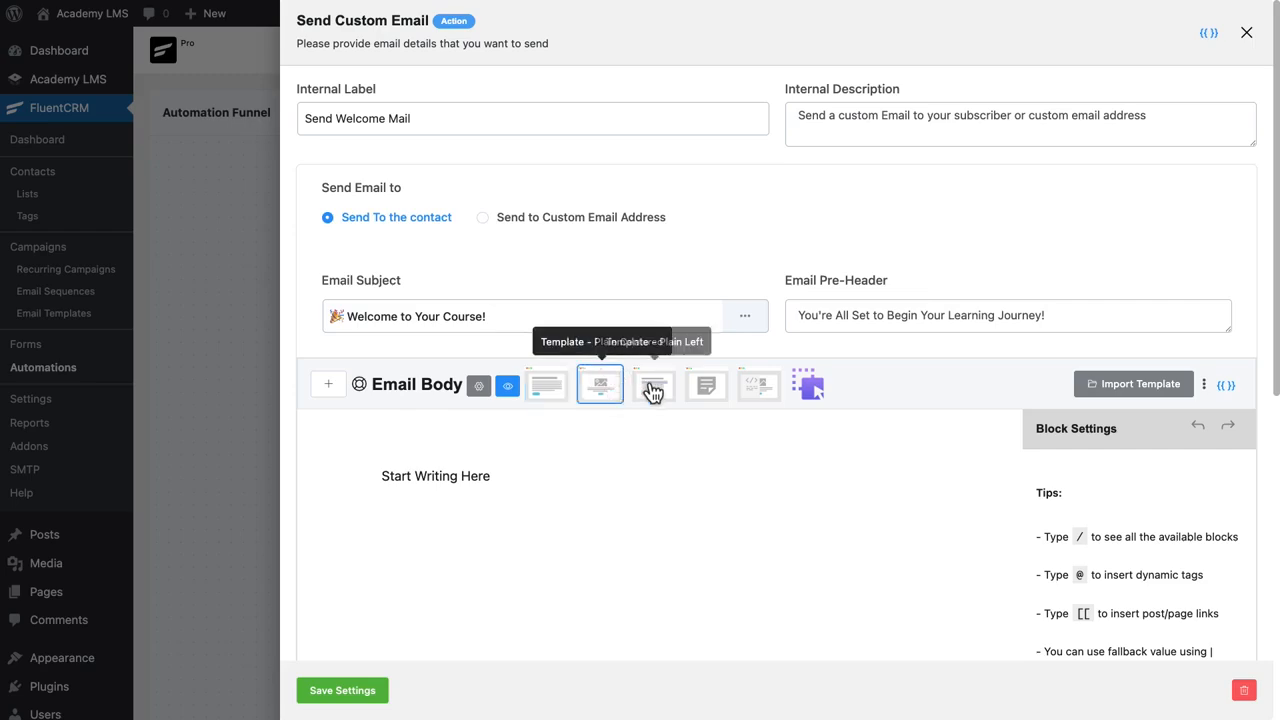
Replace the email body's placeholder text with the course welcome message, including the numbered next steps and the Learnofy Team sign-off.
left_click(396, 470)
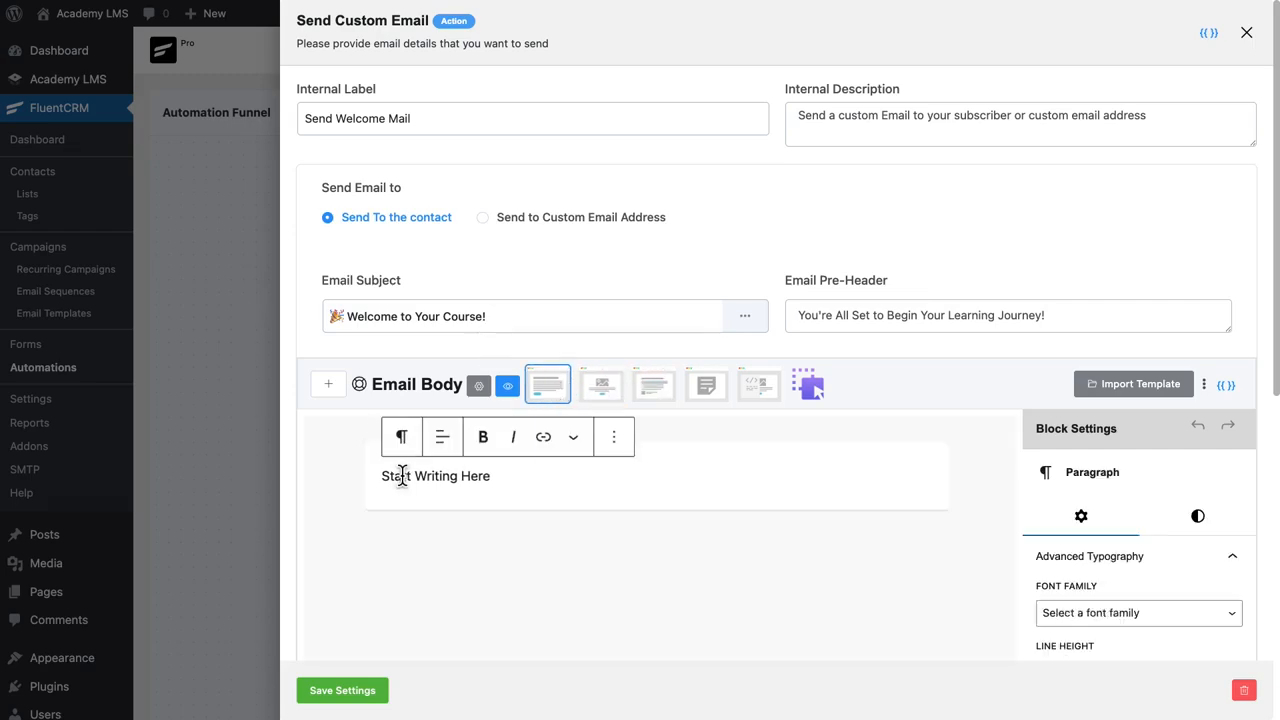
left_click_drag(492, 476, 384, 476)
type("Hi, Congratulations on enrolling in your new course! We're thrilled to have you on board and can't wait for you to dive into the course content. Here's what you can do next: Log in to your account: [Insert Link] Start exploring the course materials and modules. Connect with your instructor or peers in the course community (if applicable). If you have any questions or need assistance, our support team is here for you at [Support Email]. Warm regards, The Learnofy Team")
scroll(382, 478, "up", 5)
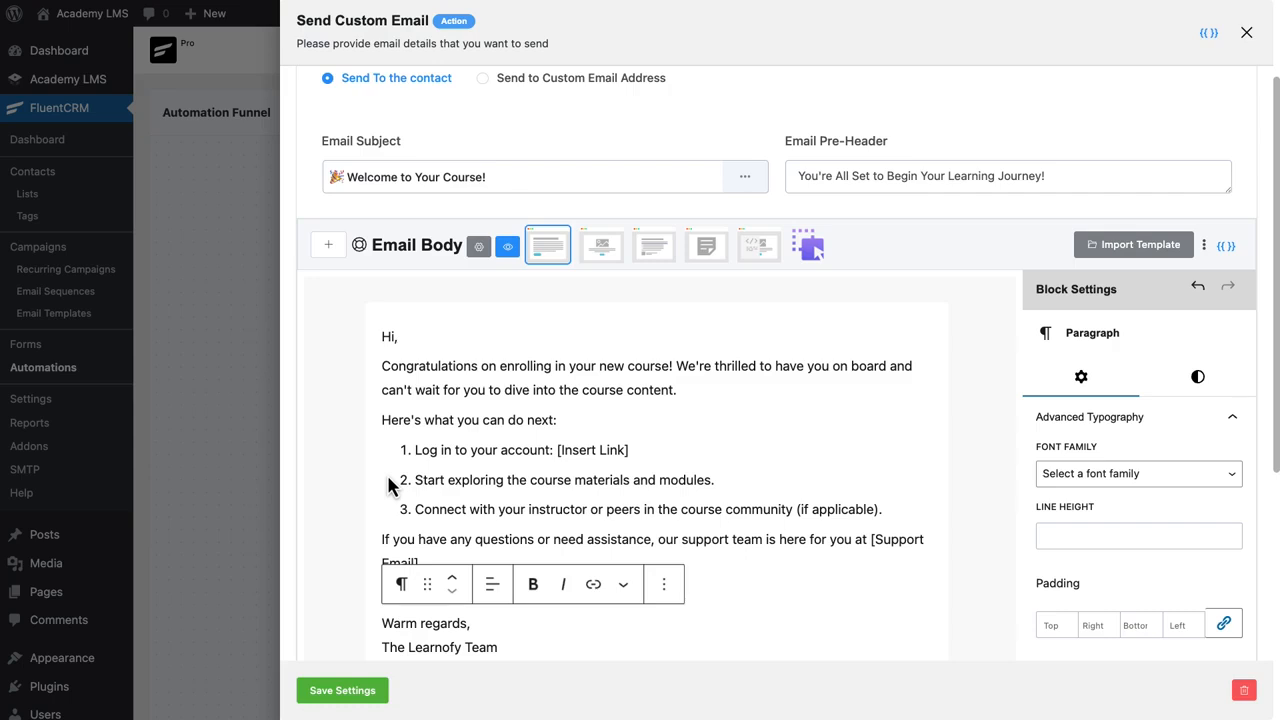
Look through the smartcode groups and copy the AcademyLMS linked course name smartcode for the [Insert Link] placeholder.
left_click_drag(557, 450, 625, 452)
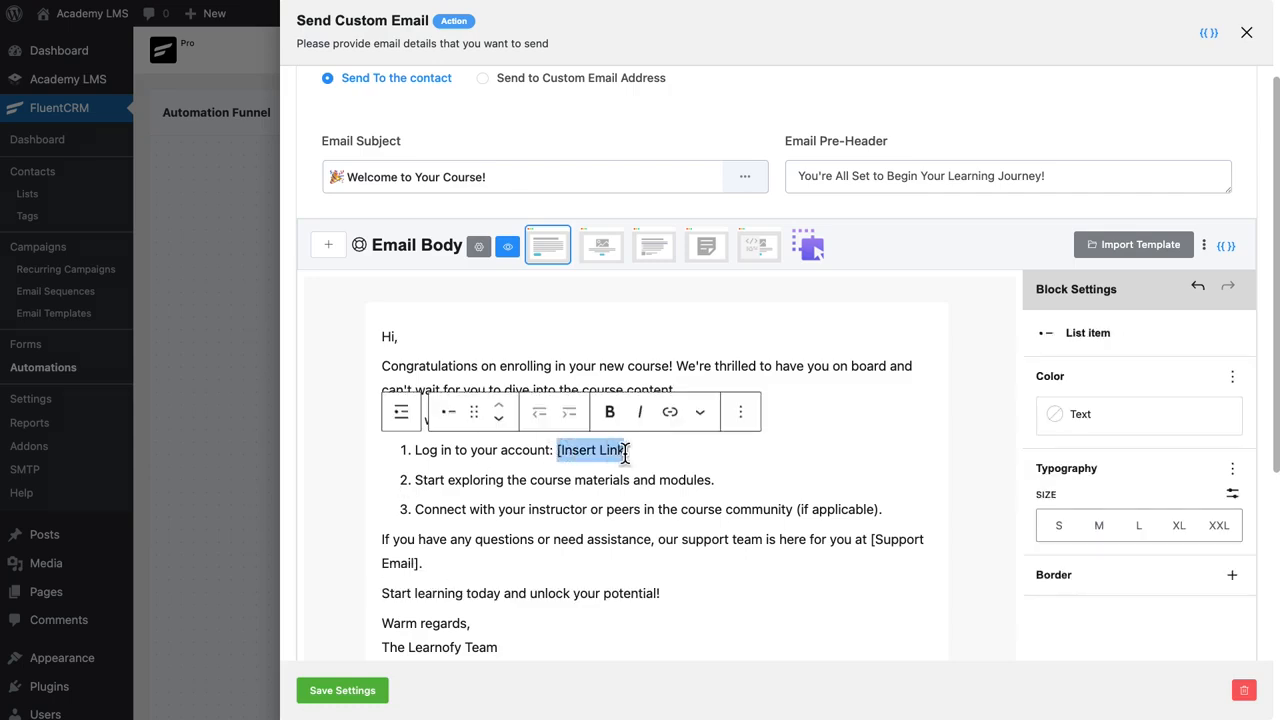
left_click(1226, 246)
left_click_drag(1196, 88, 1196, 50)
left_click(855, 63)
left_click(858, 92)
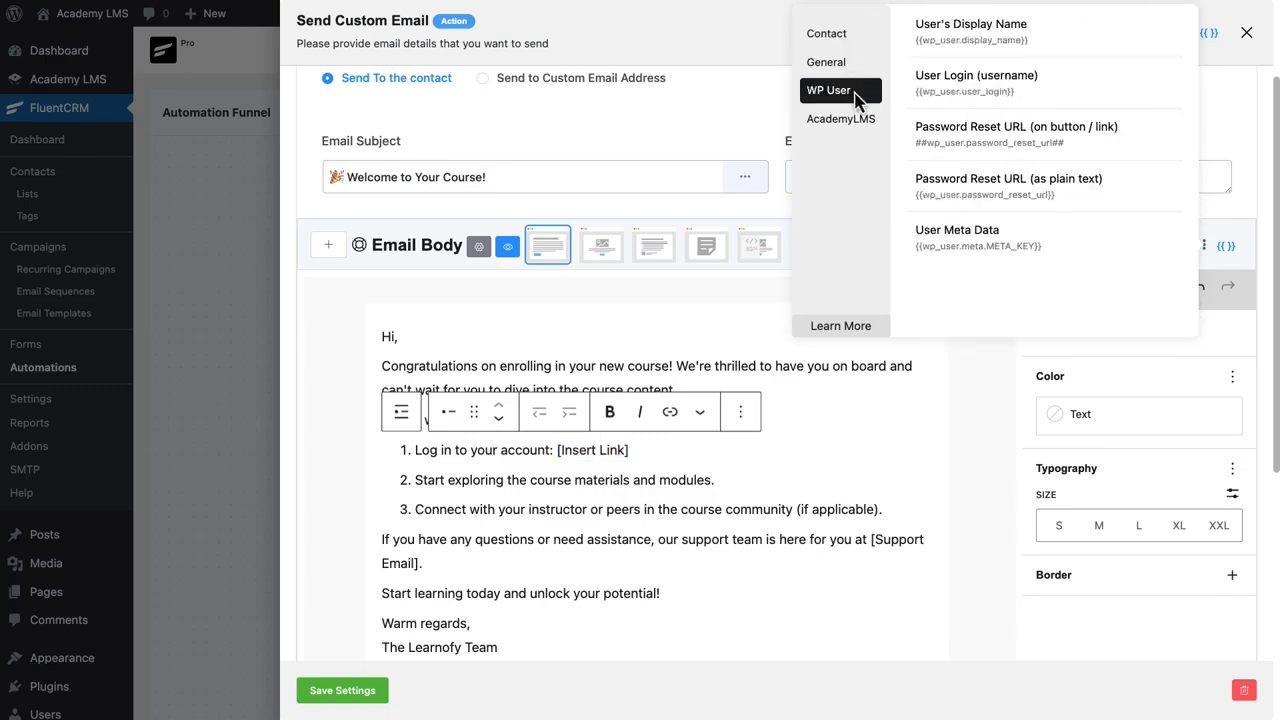
left_click(866, 120)
left_click(1044, 208)
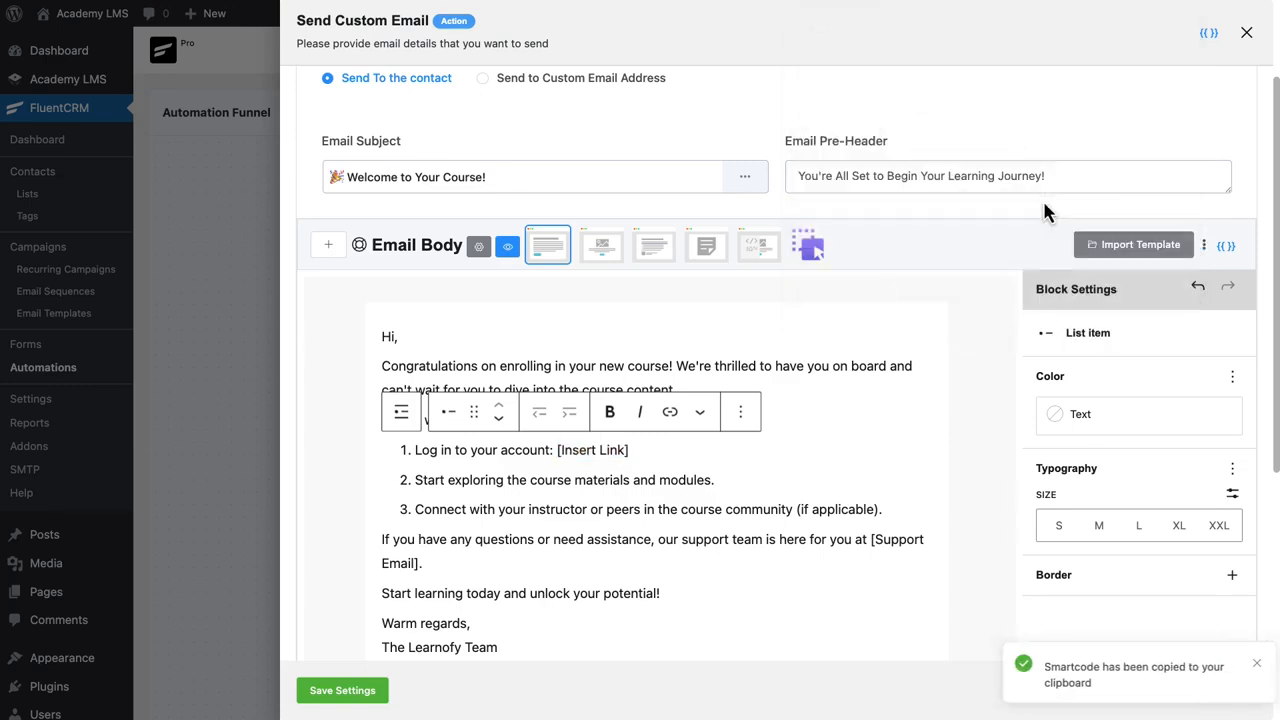
Replace the [Insert Link] placeholder with {{al.course_name_linked}} and save the welcome email settings.
left_click_drag(632, 451, 558, 452)
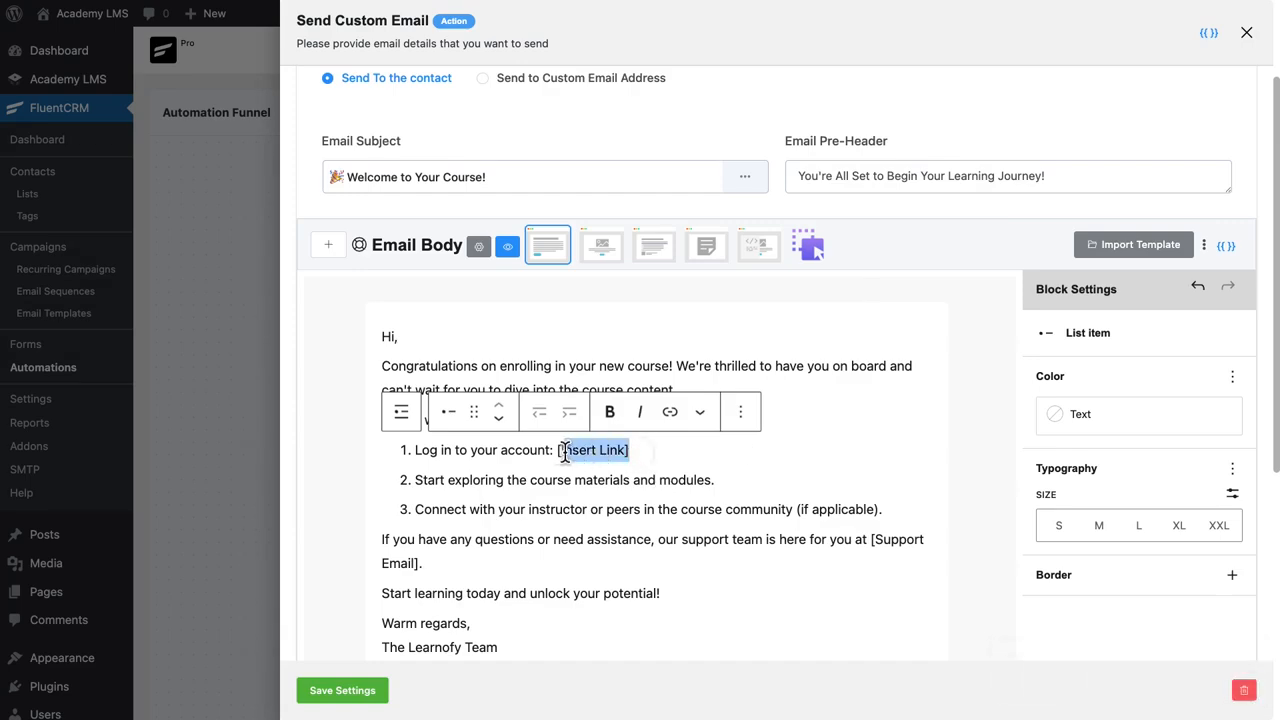
type("{{al.course_name_linked}}")
scroll(554, 500, "down", 5)
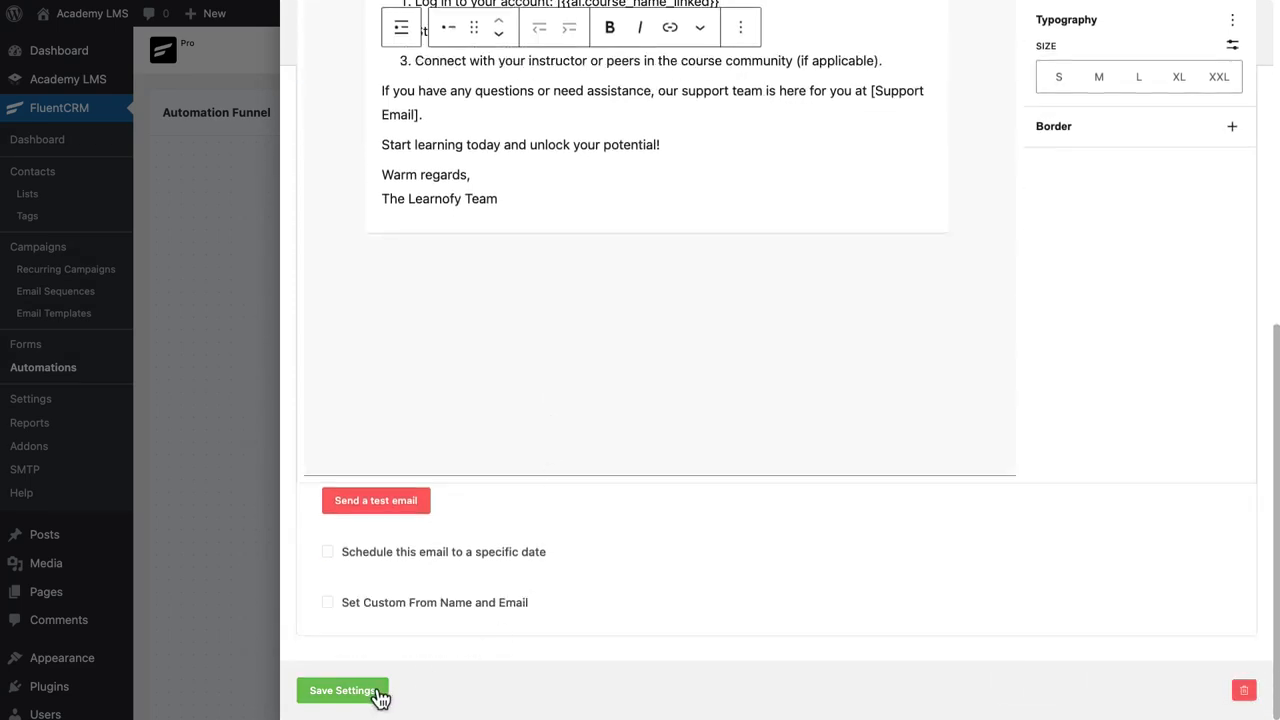
left_click(381, 692)
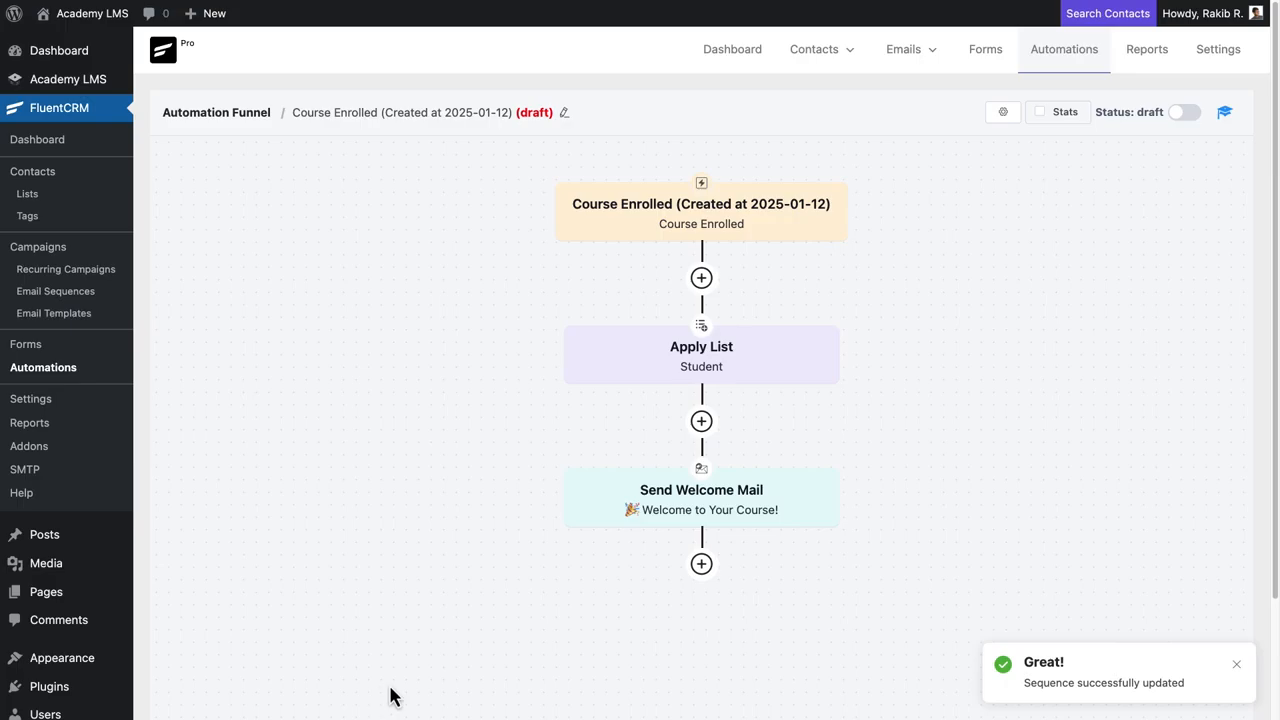
Add a Wait X Days/Hours action below the welcome mail, try the other waiting types and keep Wait by period.
left_click(701, 564)
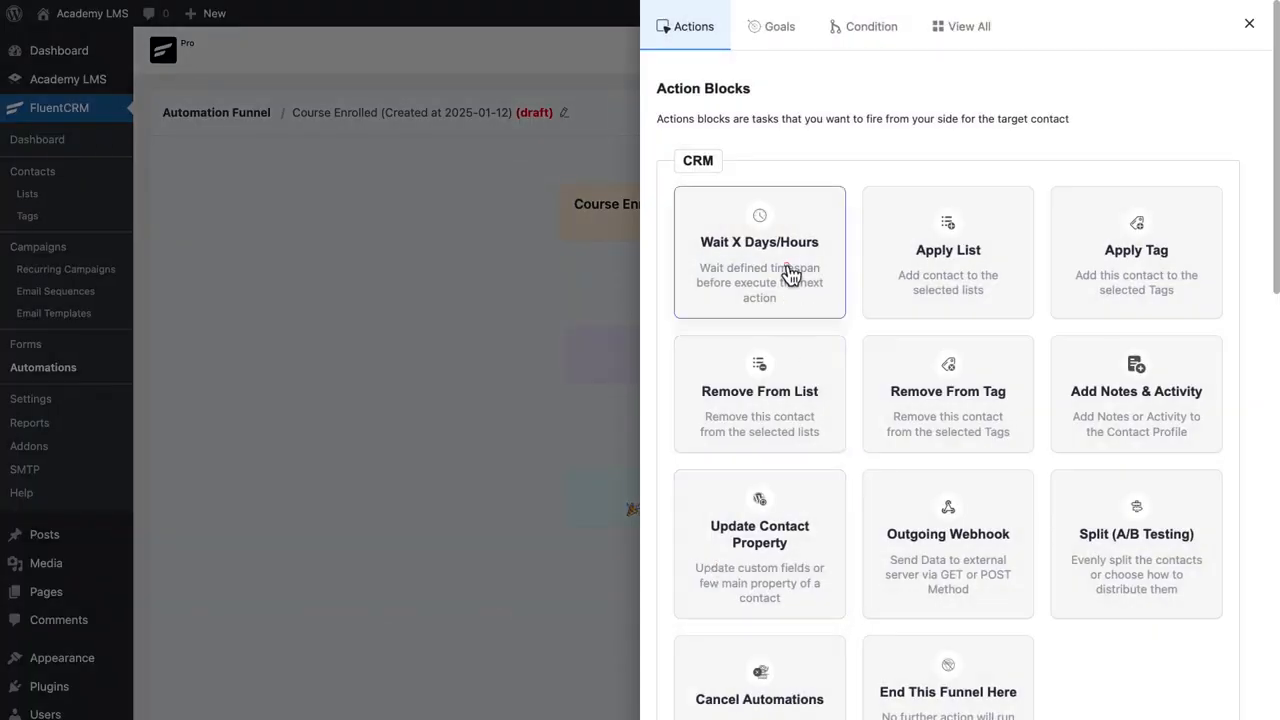
left_click(790, 275)
left_click_drag(788, 133, 650, 130)
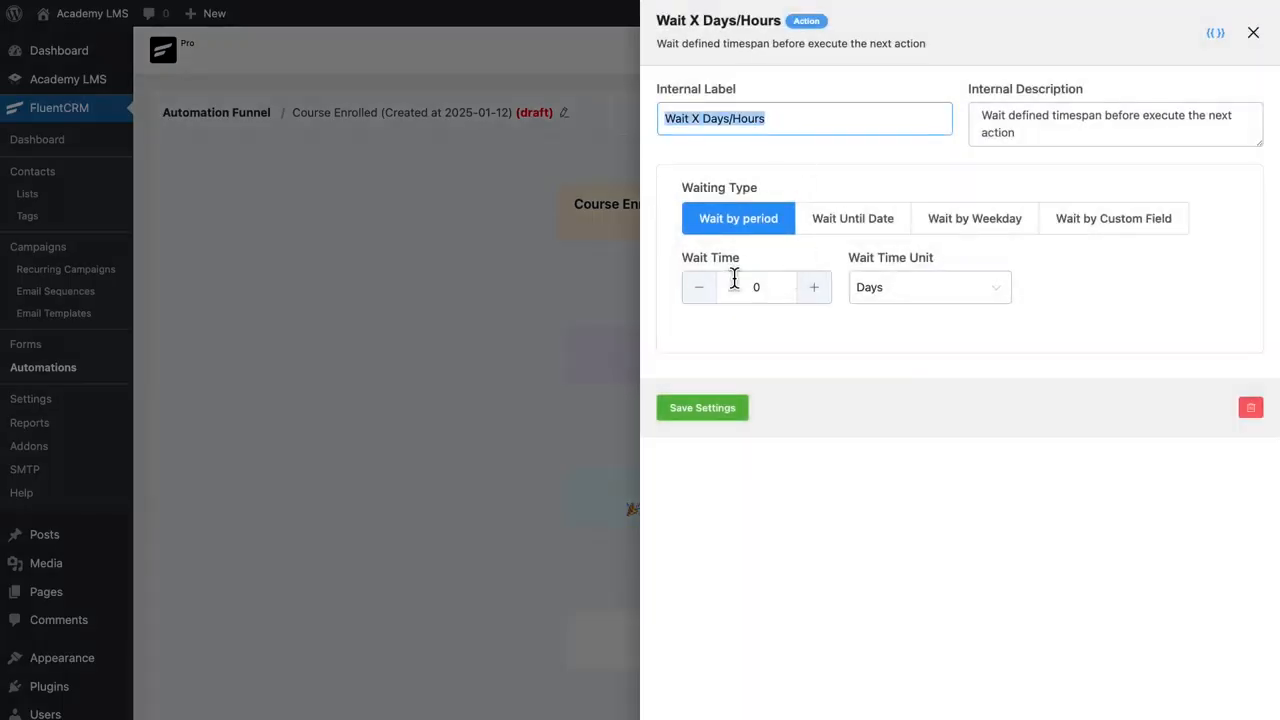
left_click(872, 230)
left_click(978, 222)
left_click(758, 230)
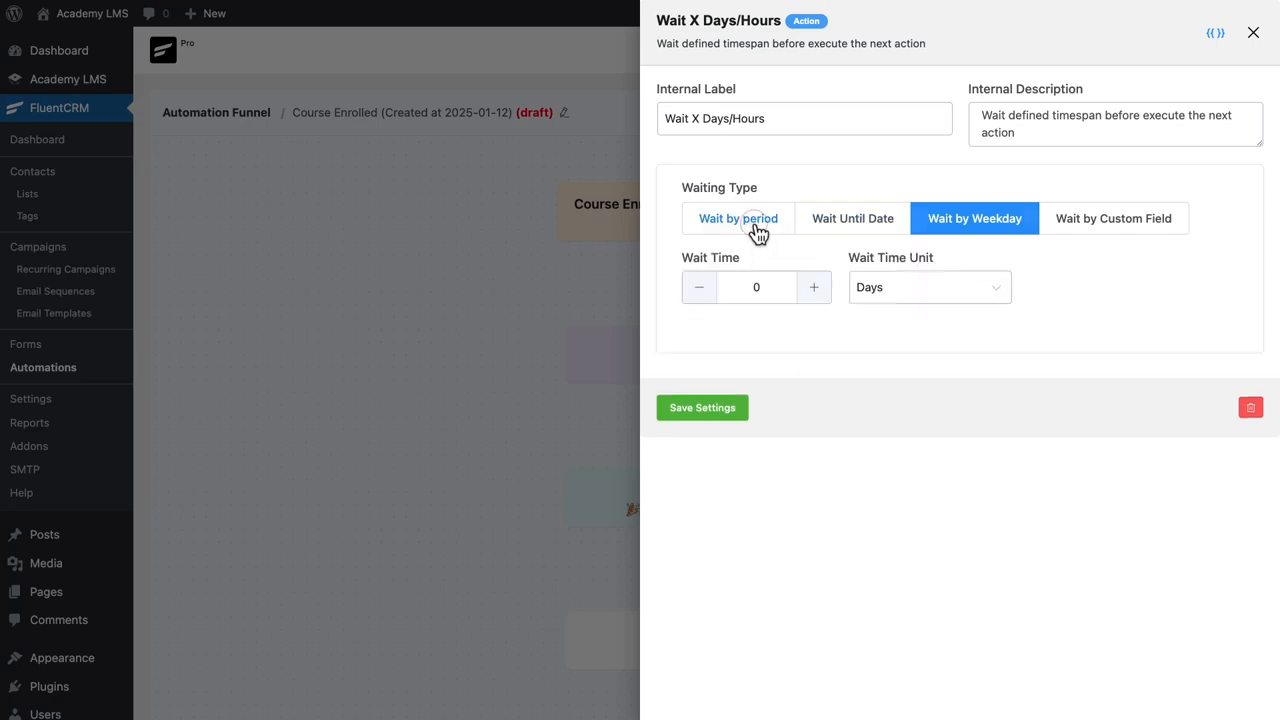
Set the wait time to 30 with Days as the unit and save the wait action.
left_click(760, 287)
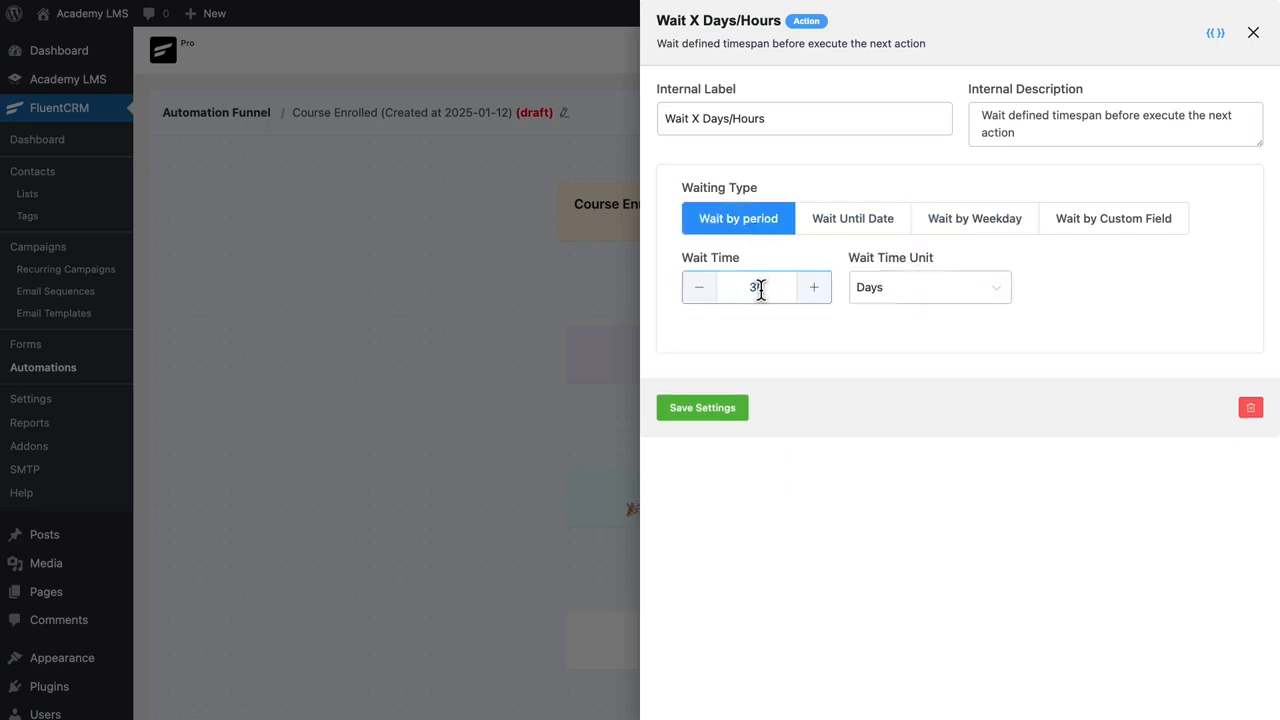
left_click(976, 289)
left_click(920, 338)
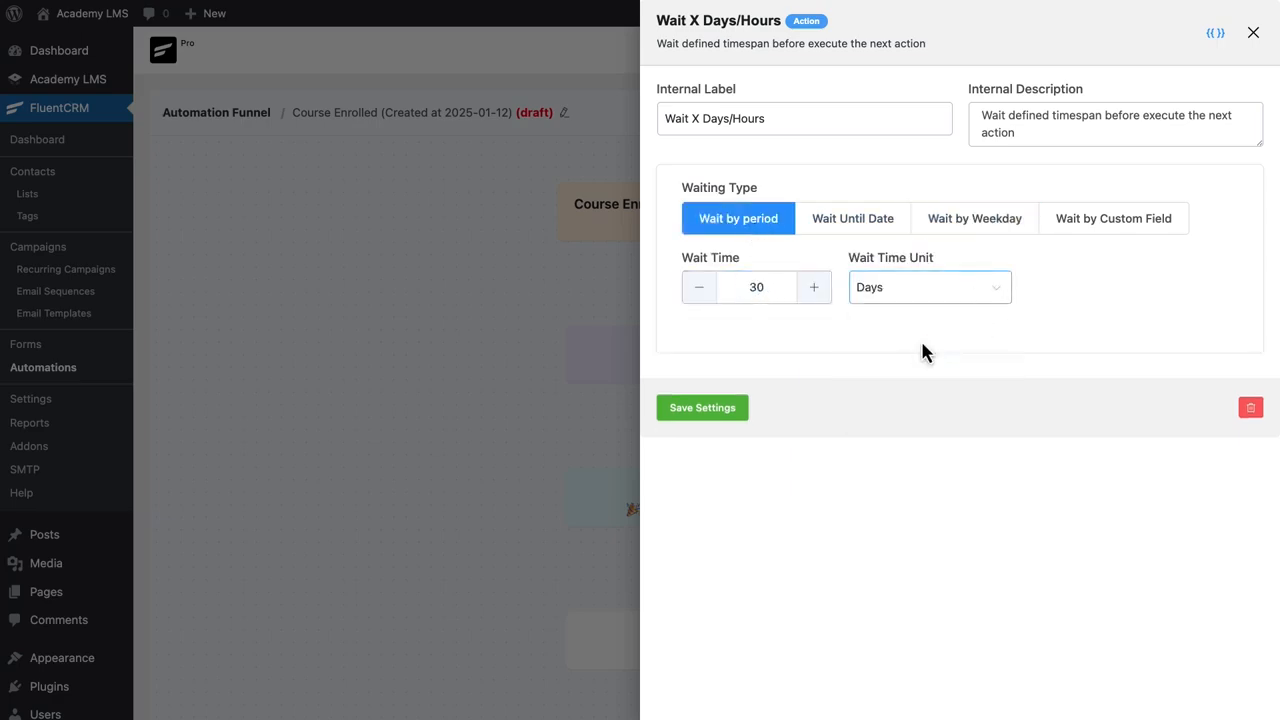
left_click(705, 410)
Add a Check Condition block below the wait step with the Academy LMS Course Completed property as its matching condition.
scroll(706, 420, "down", 2)
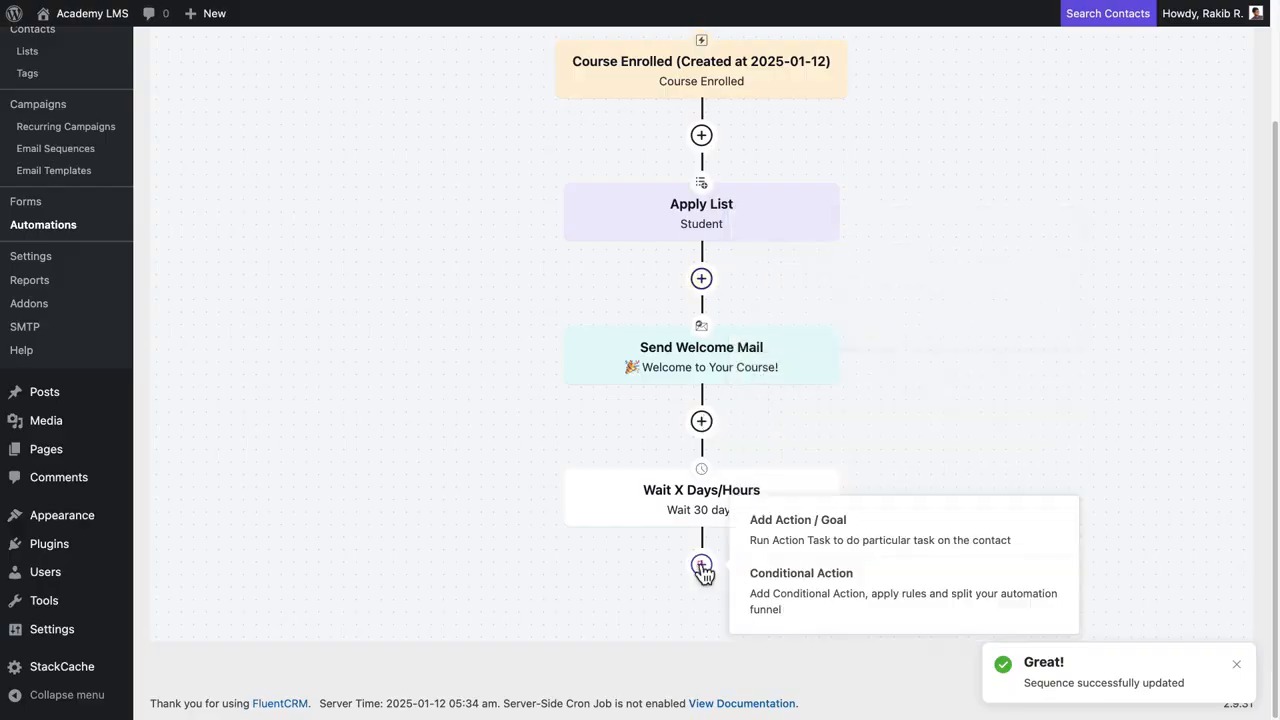
left_click(704, 571)
left_click(866, 30)
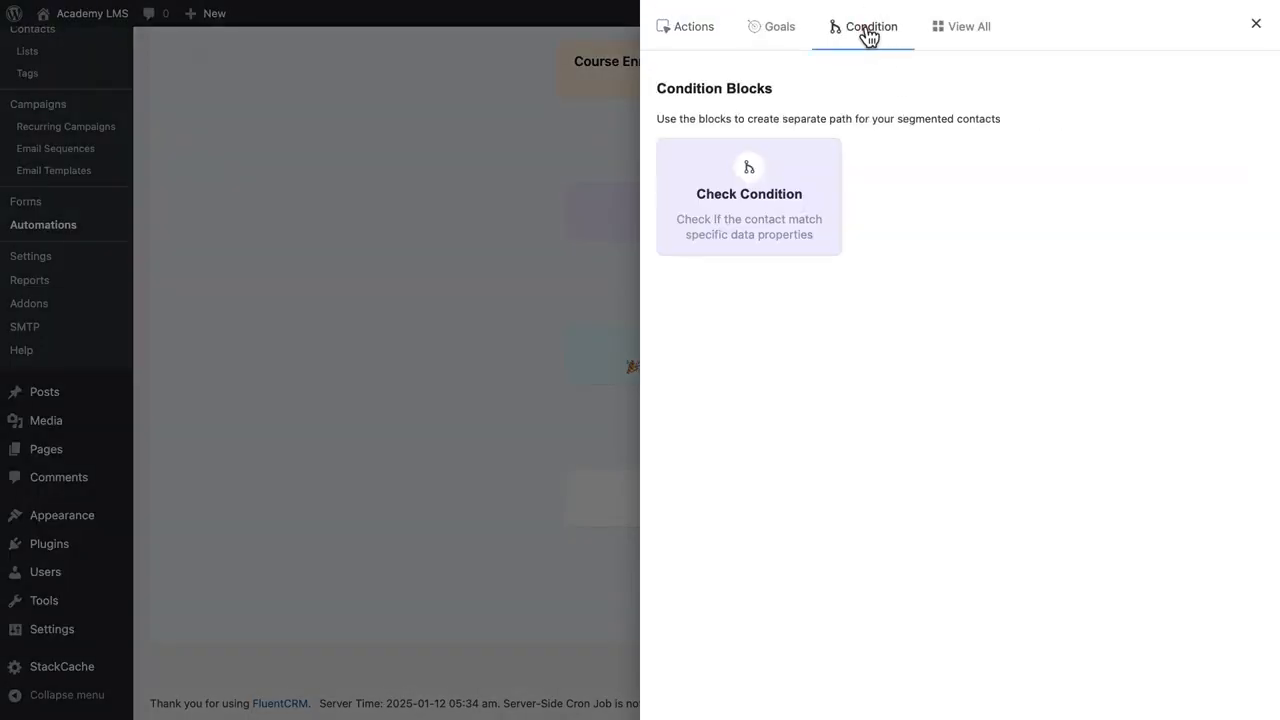
left_click(757, 160)
left_click(390, 241)
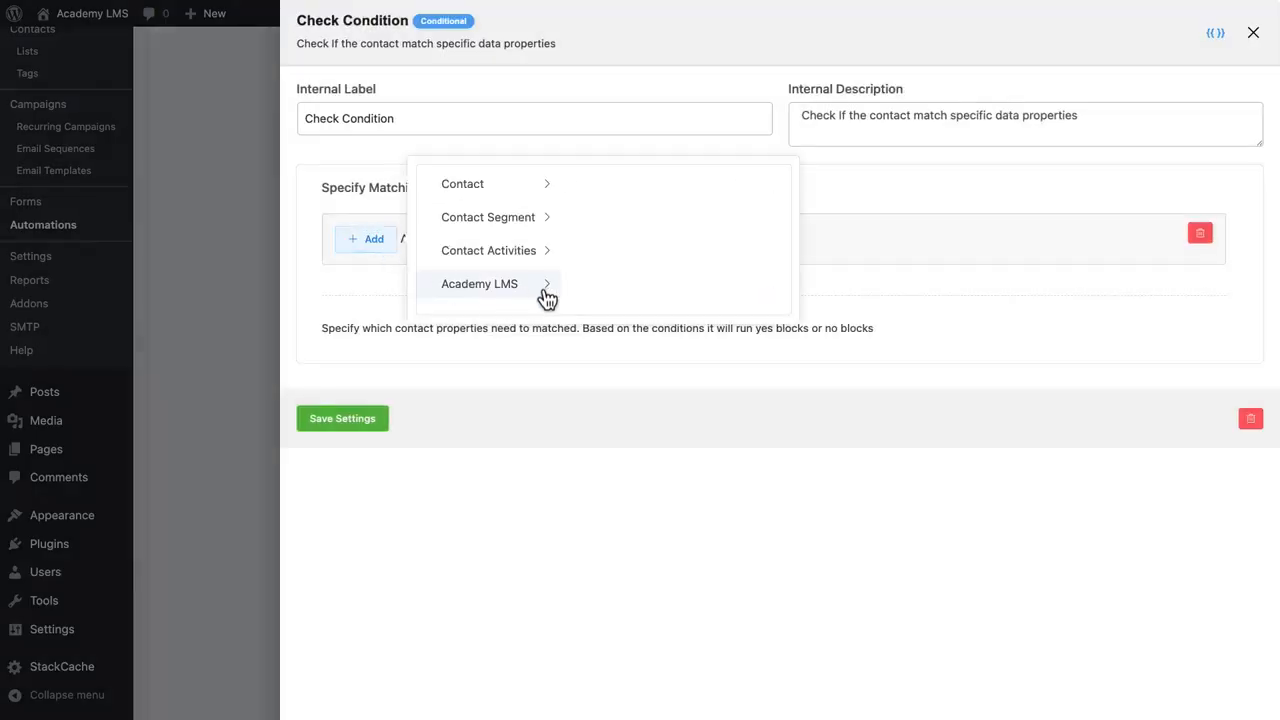
mouse_move(547, 290)
left_click(712, 224)
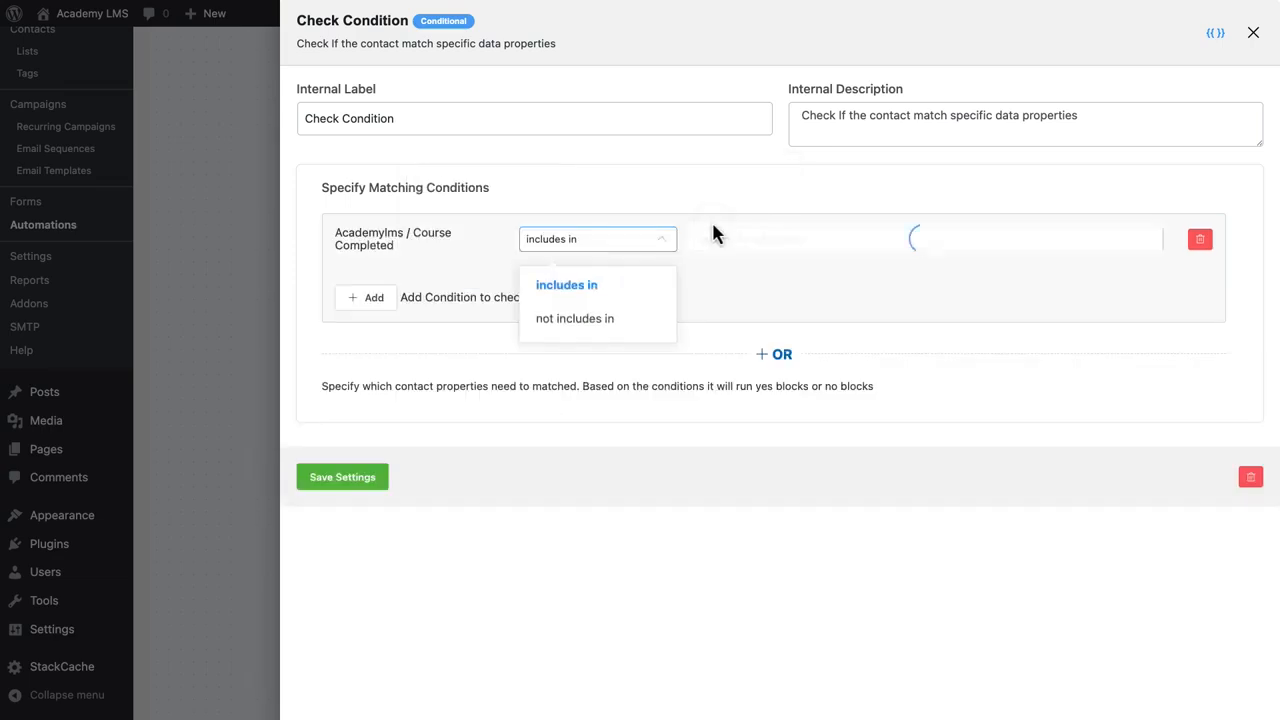
Set the condition to "not includes in" for Google Ads Mastery: A Complete PPC Guide and save the block.
left_click(574, 287)
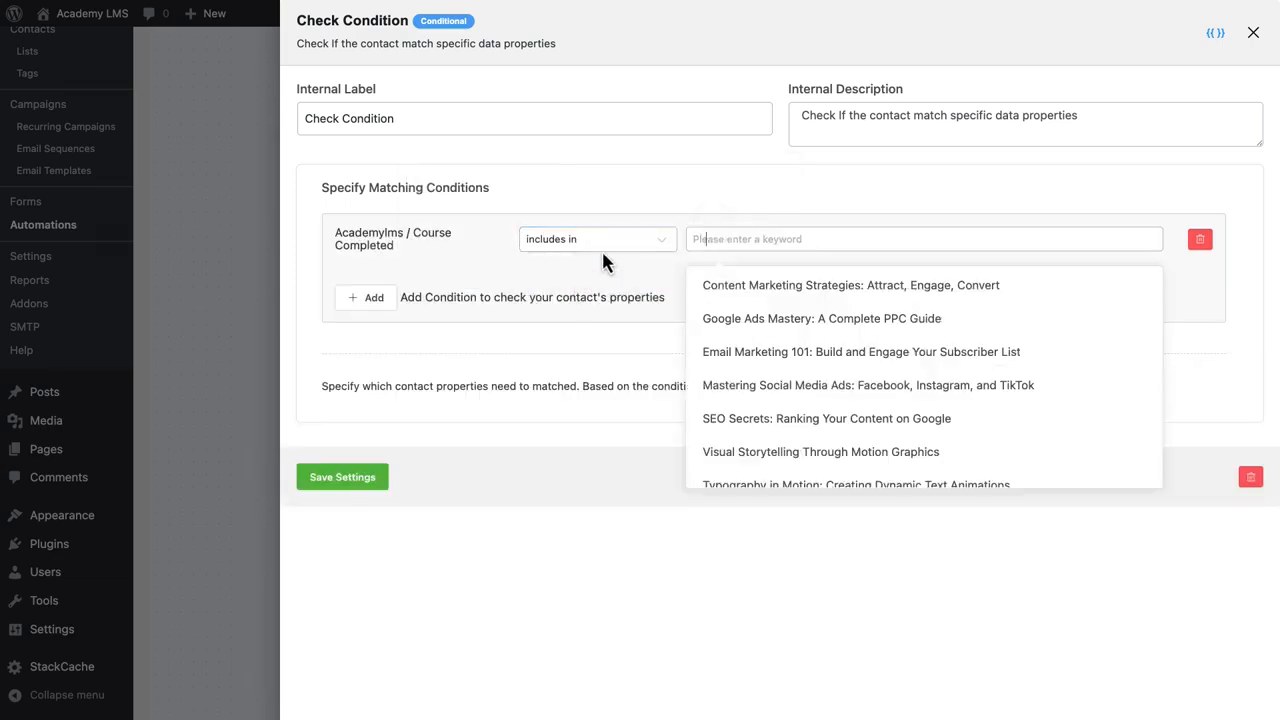
left_click(600, 243)
left_click(597, 317)
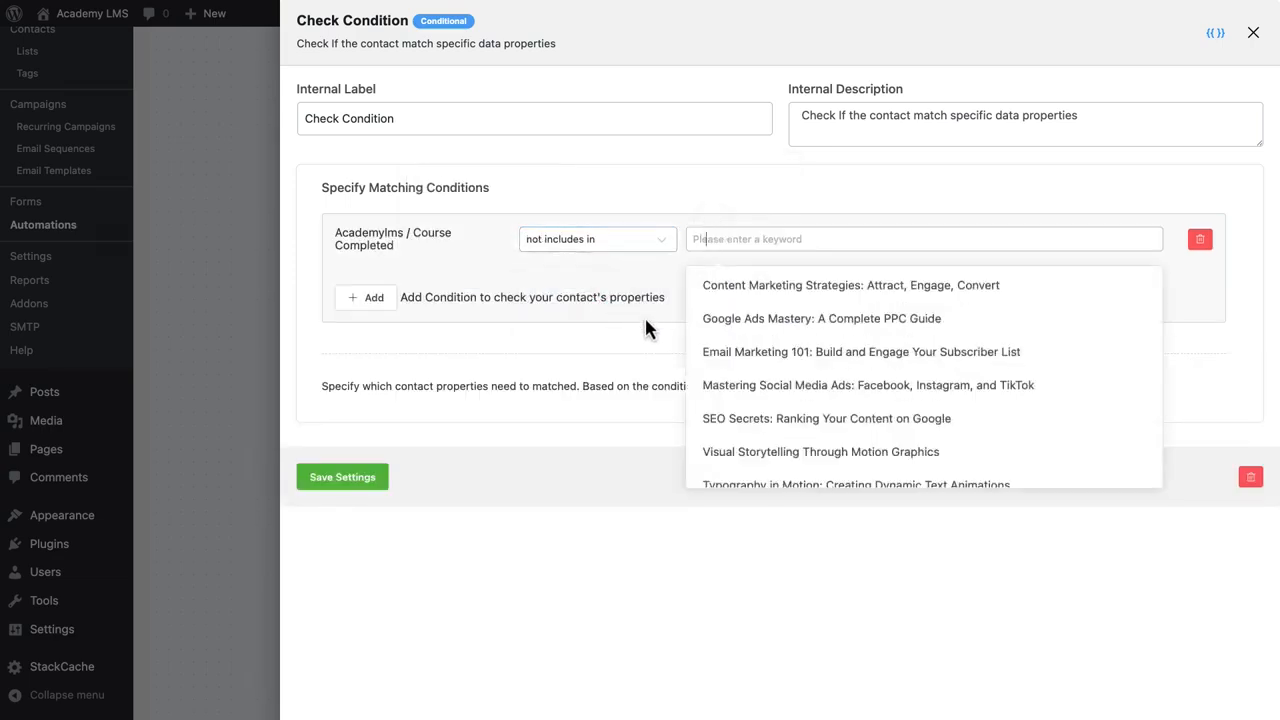
left_click(928, 320)
left_click(1174, 276)
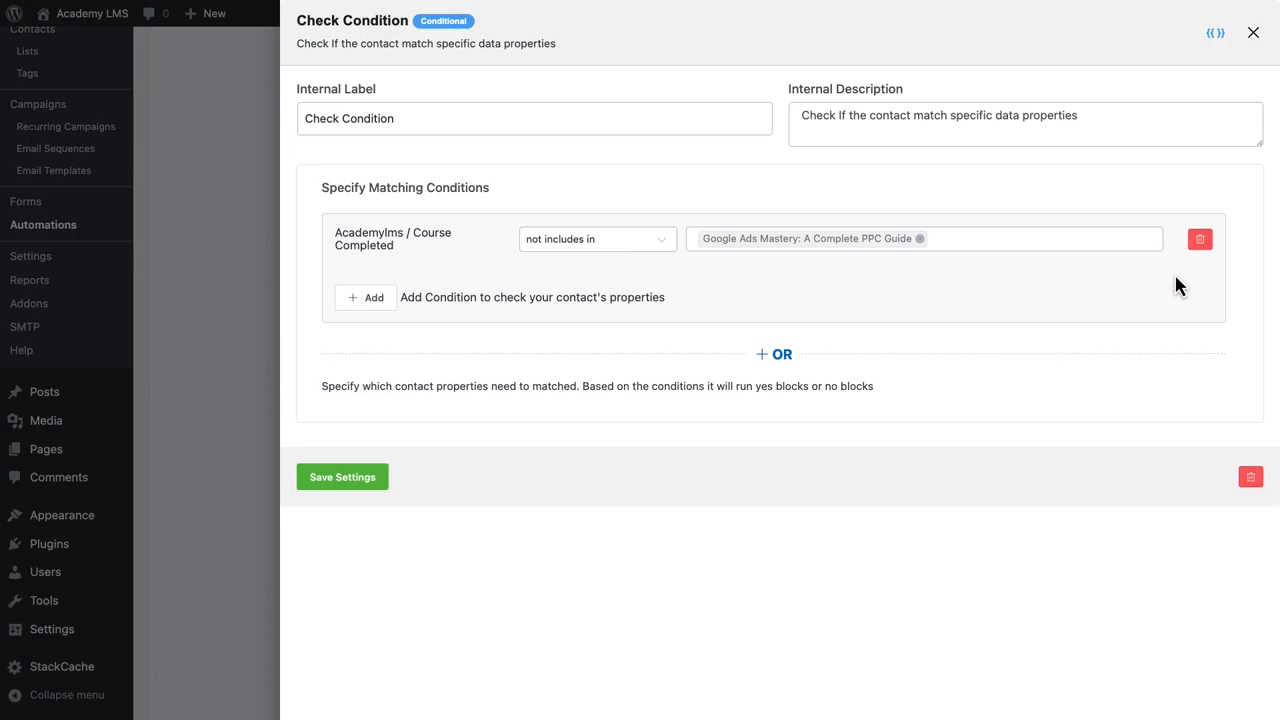
left_click(364, 481)
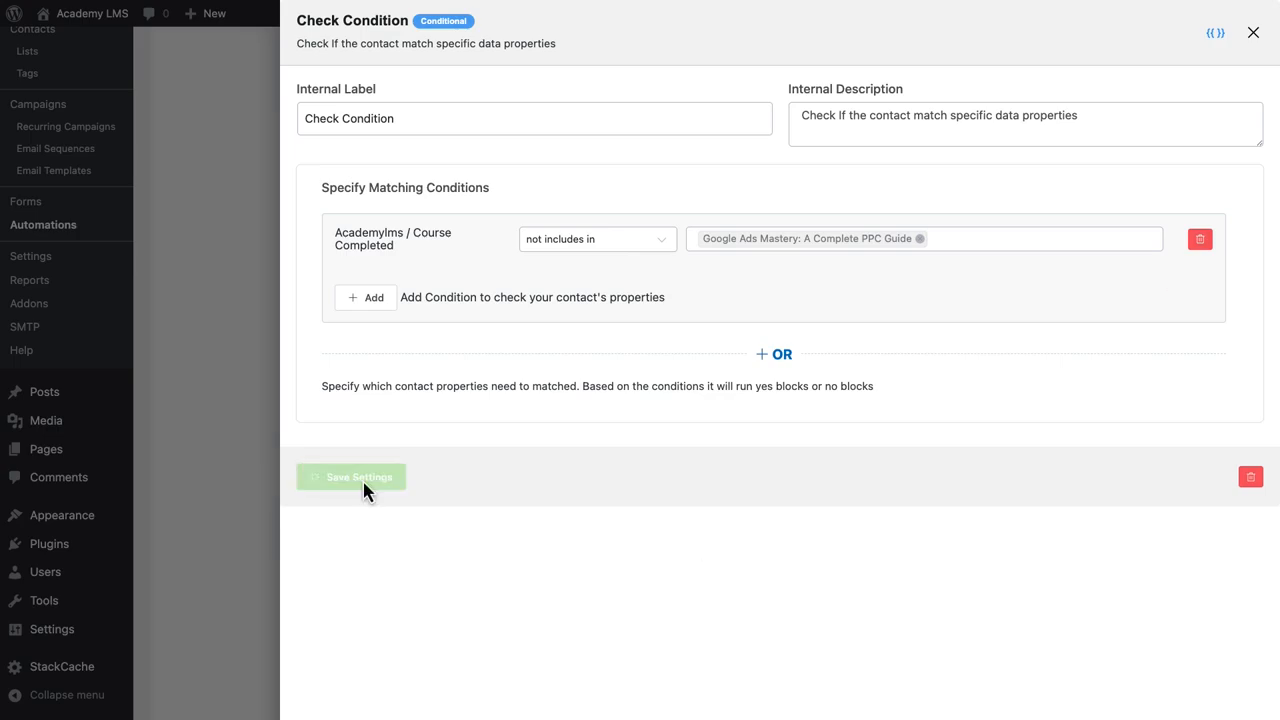
Add a Send Custom Email action to the Yes branch and label it Send Course Completion Congratulations.
scroll(375, 475, "down", 3)
left_click(920, 551)
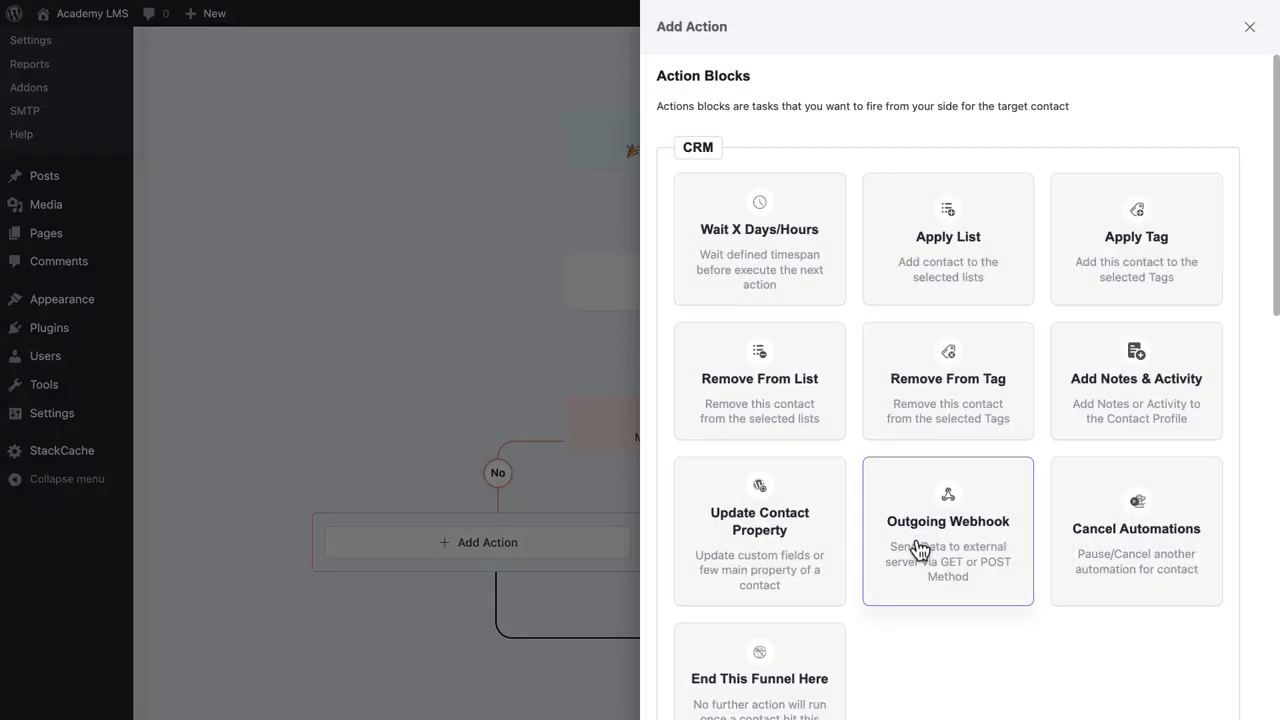
scroll(914, 537, "down", 5)
left_click(760, 485)
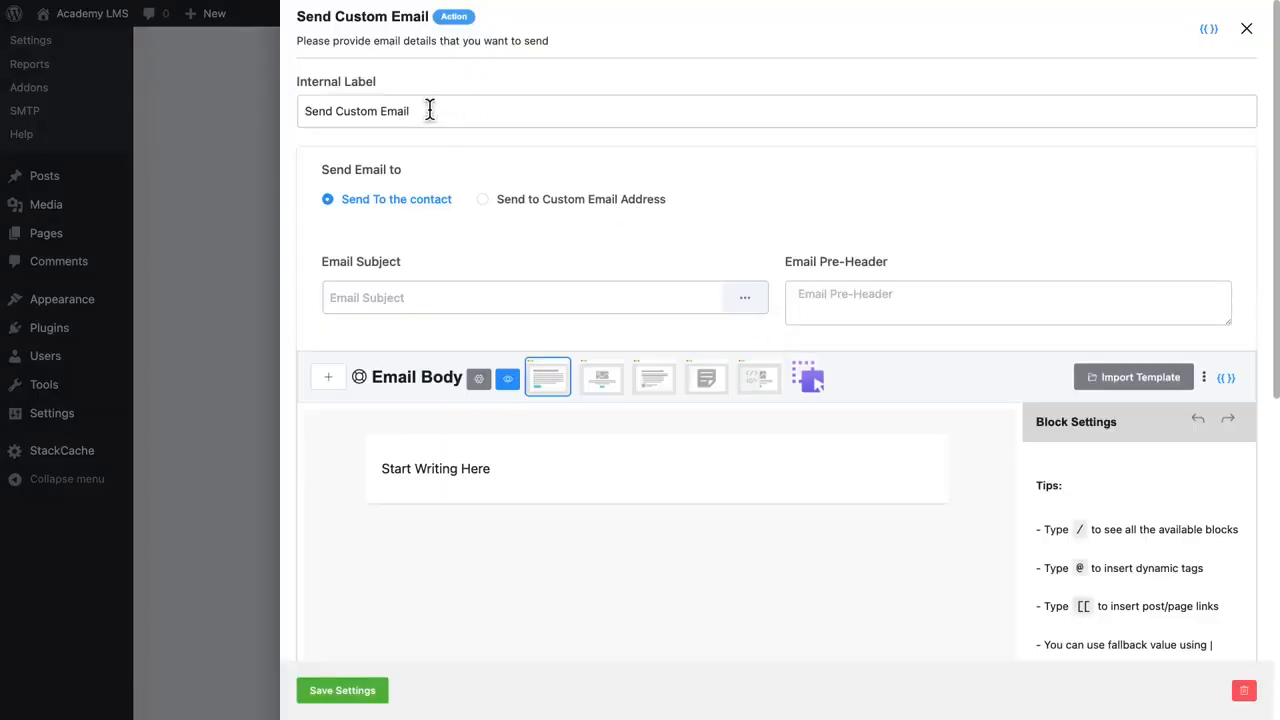
left_click_drag(429, 110, 334, 110)
type("Course Completion Congratulations")
Set the email subject to "🏆 You Did It! Course Completed" and pre-header to "Celebrate Your Achievement!", paste the copied congratulations text as body, and save.
left_click(330, 298)
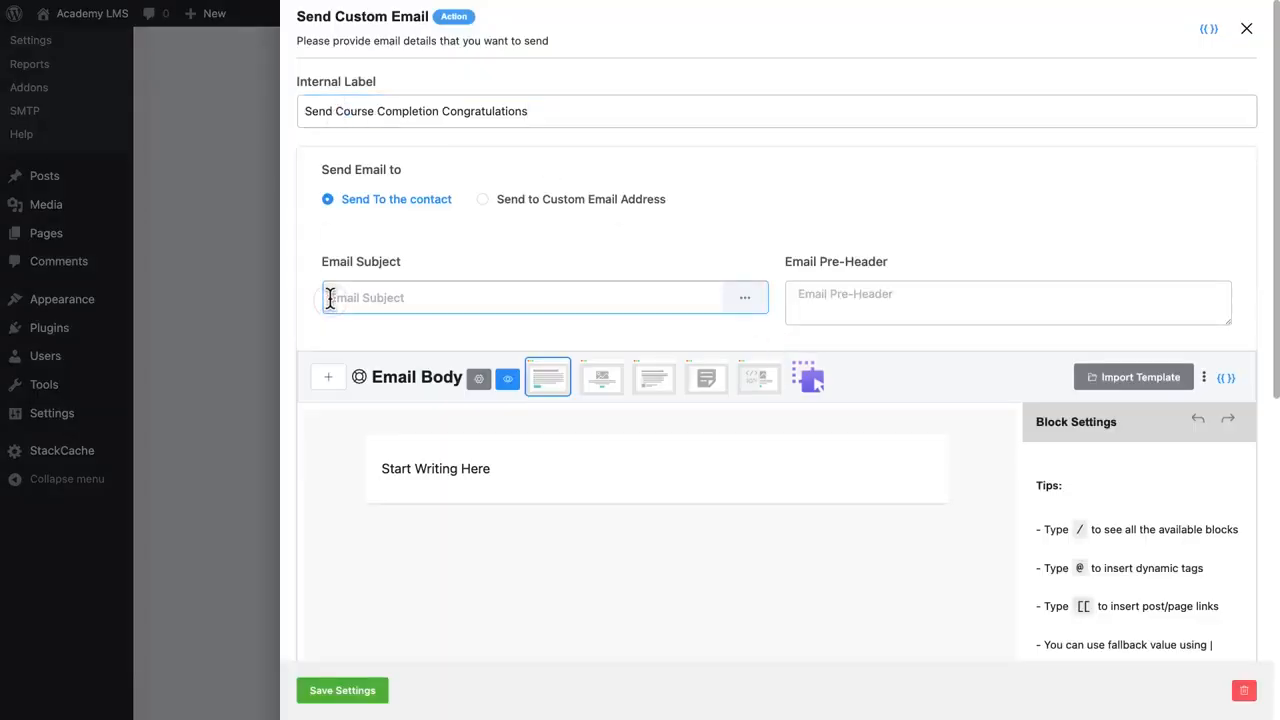
type("🏆 You Did It! Course Completed")
left_click(797, 298)
type("Celebrate Your Achievement!")
left_click(383, 469)
key("super+v")
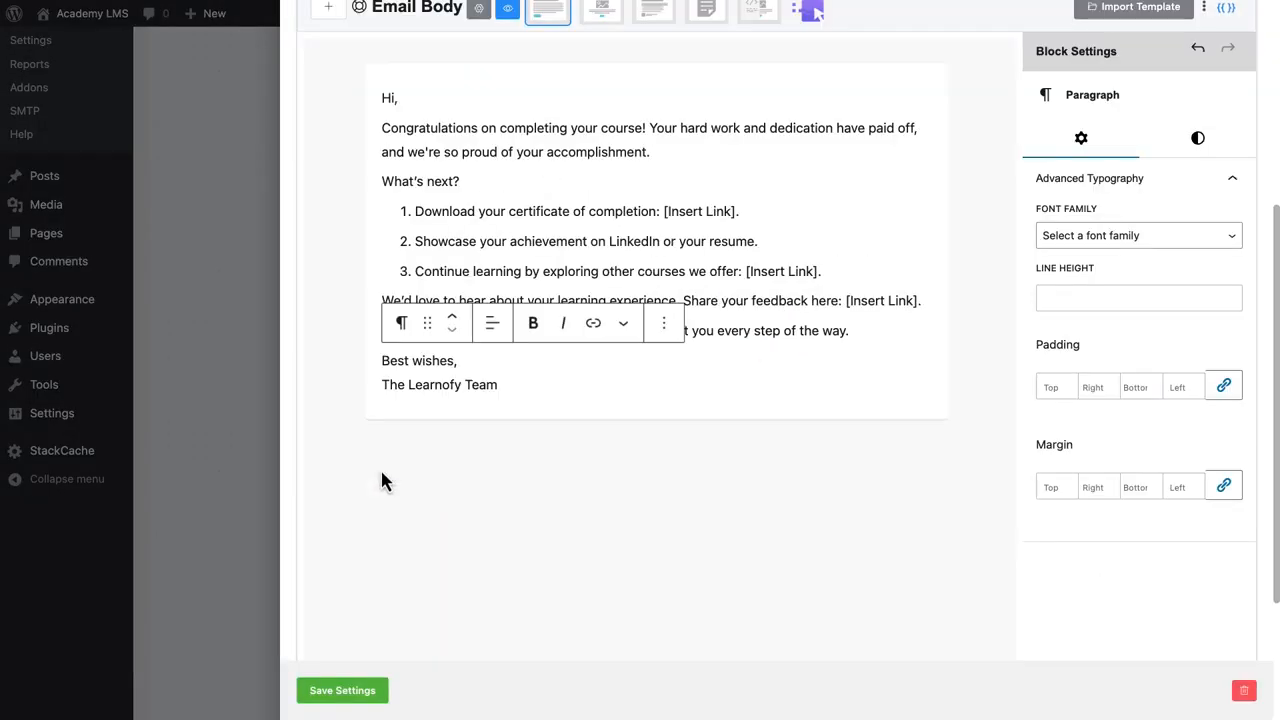
scroll(383, 475, "up", 4)
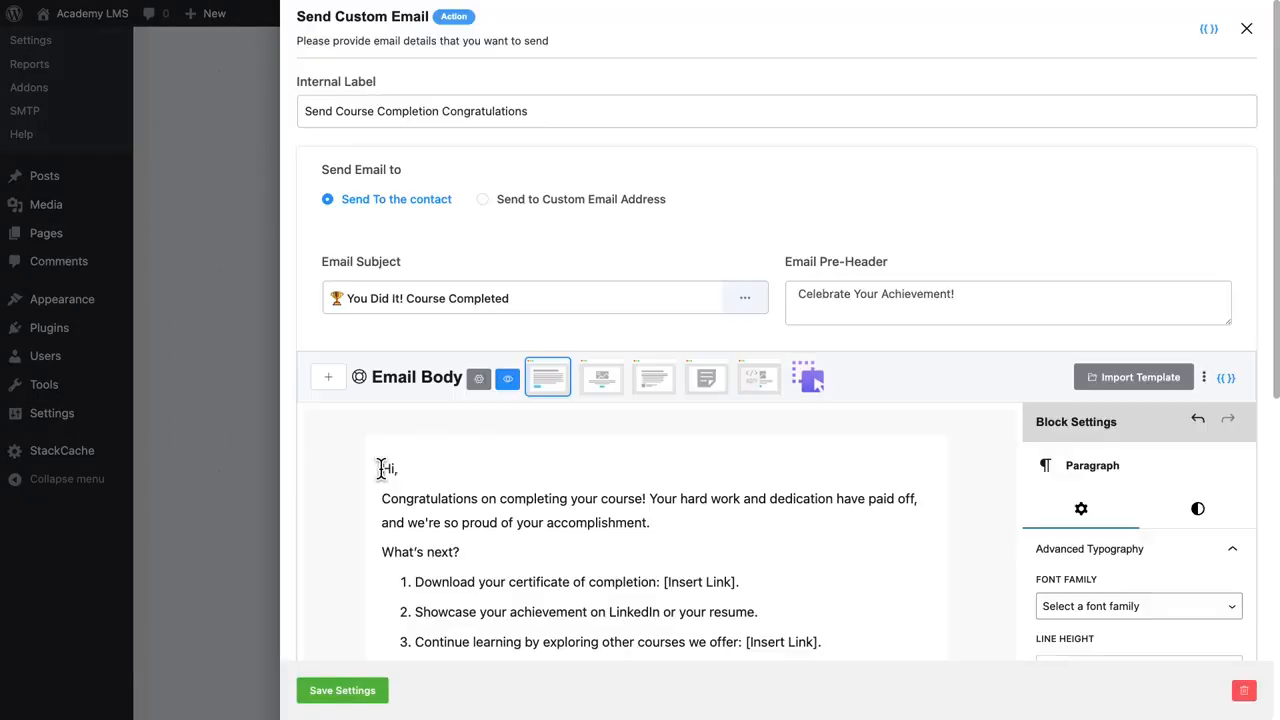
scroll(395, 560, "down", 6)
left_click(350, 697)
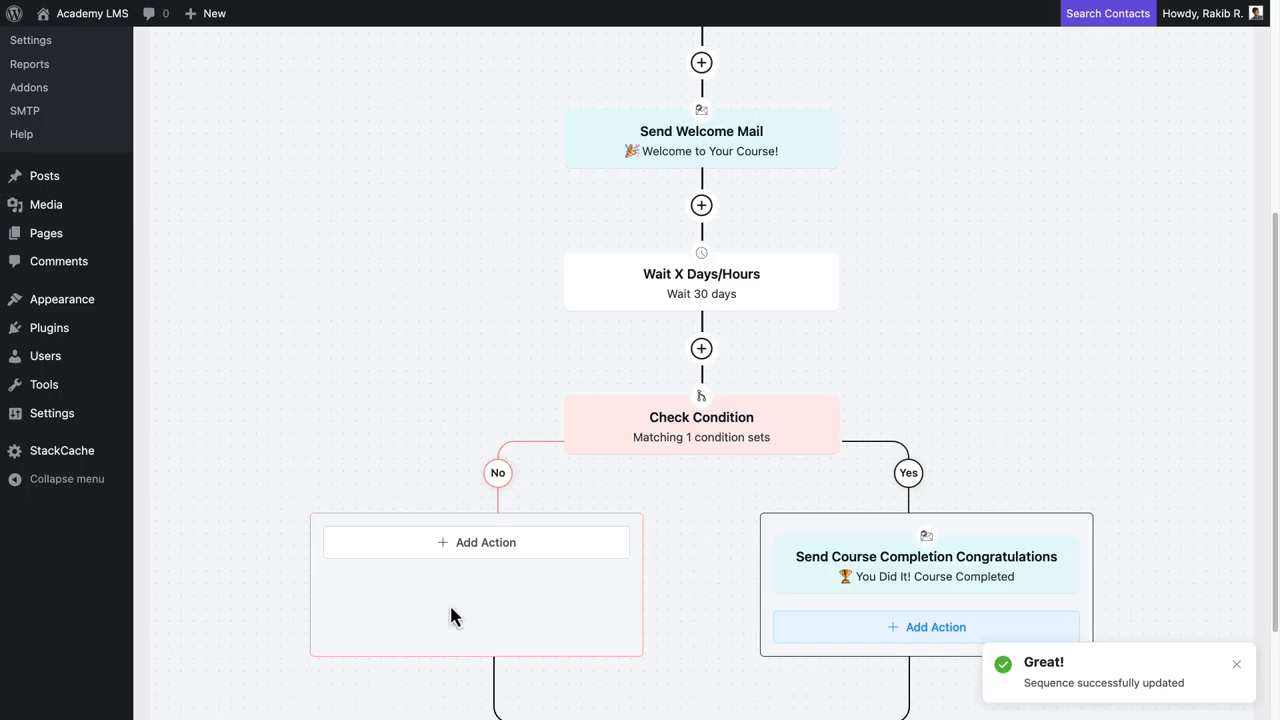
Add a Wait X Days/Hours action of 15 days to the No branch and save it.
left_click(480, 548)
left_click(789, 246)
double_click(735, 269)
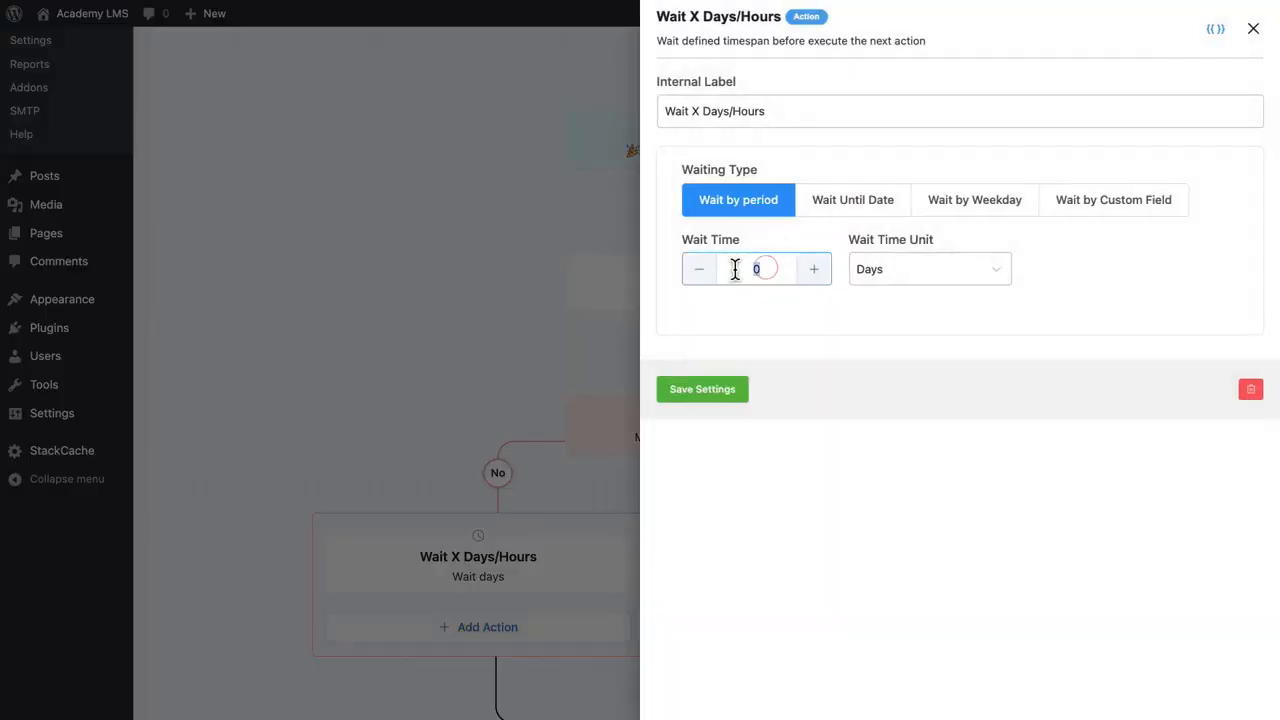
left_click(729, 391)
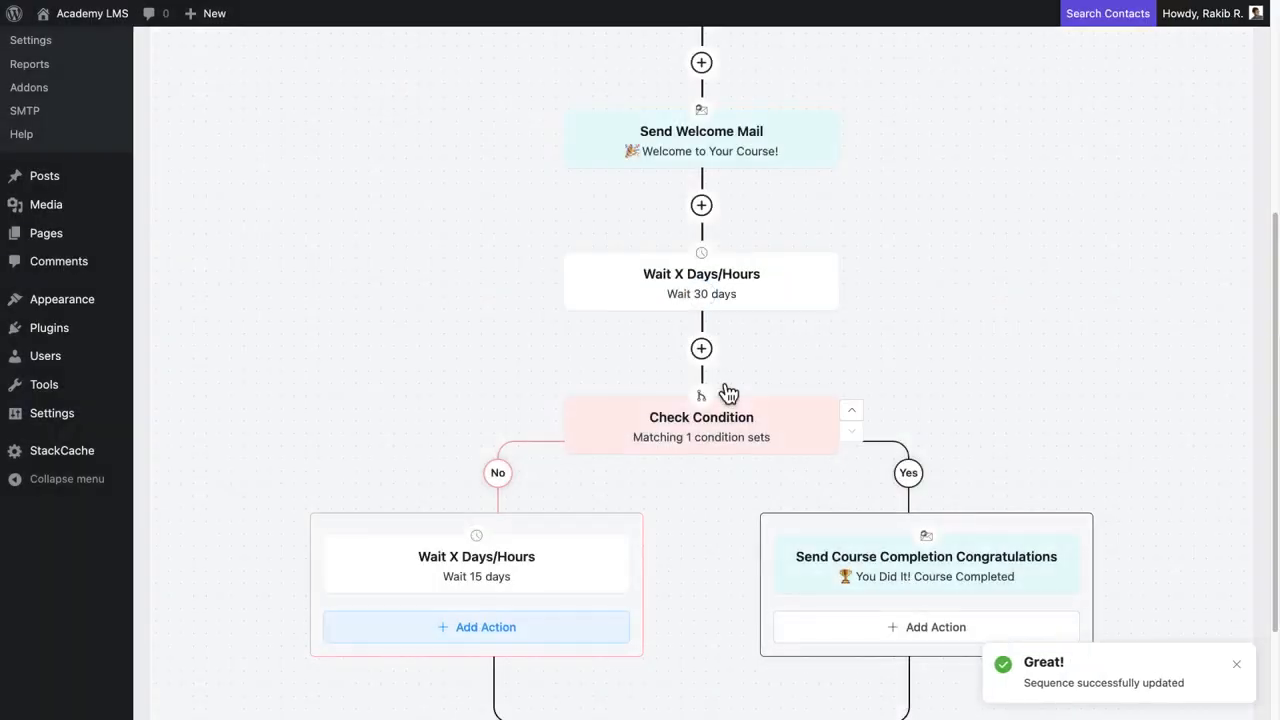
Add an Apply Tag action with the Alumni tag below the point where both branches rejoin, and save it.
scroll(729, 392, "down", 2)
left_click(701, 615)
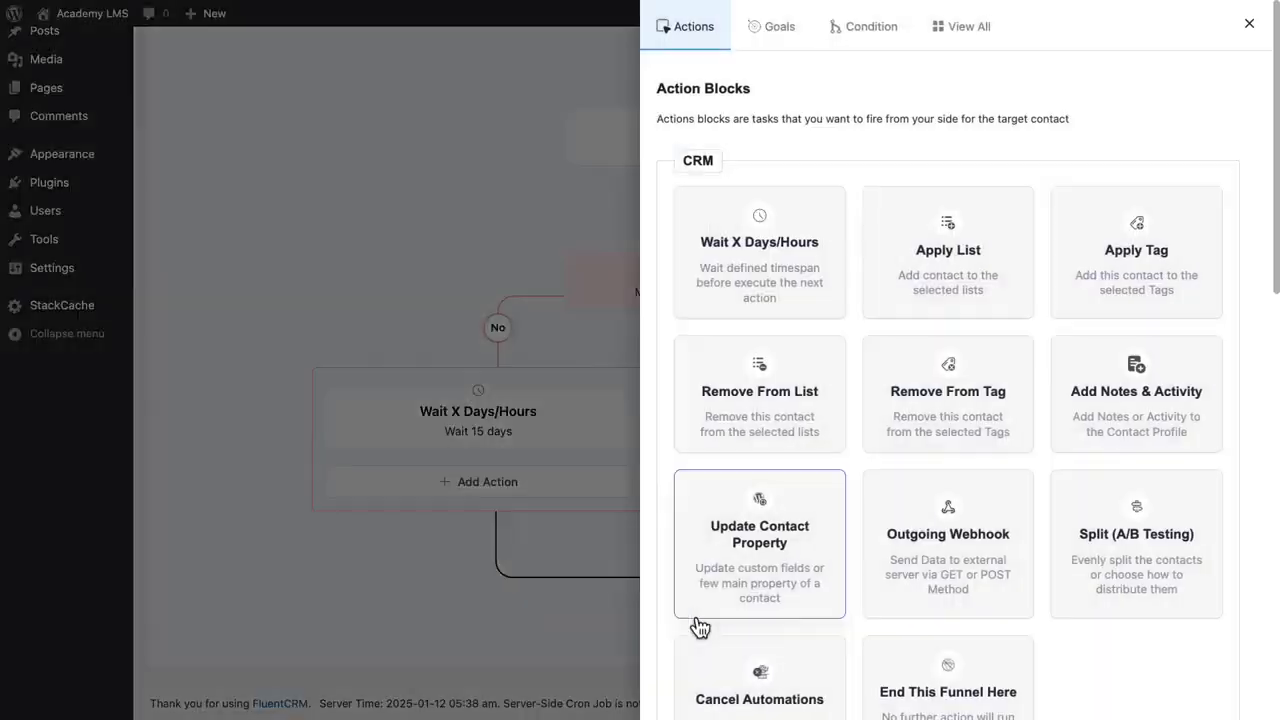
left_click(1137, 280)
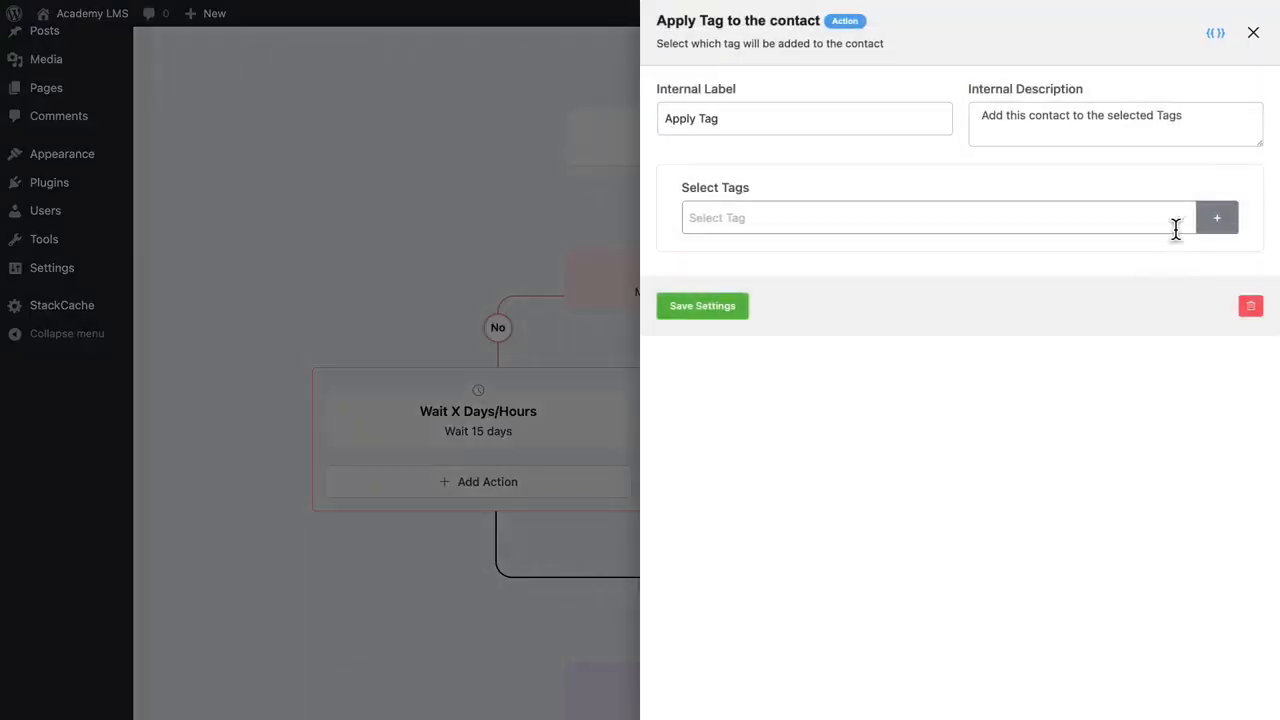
left_click(1175, 218)
left_click(752, 268)
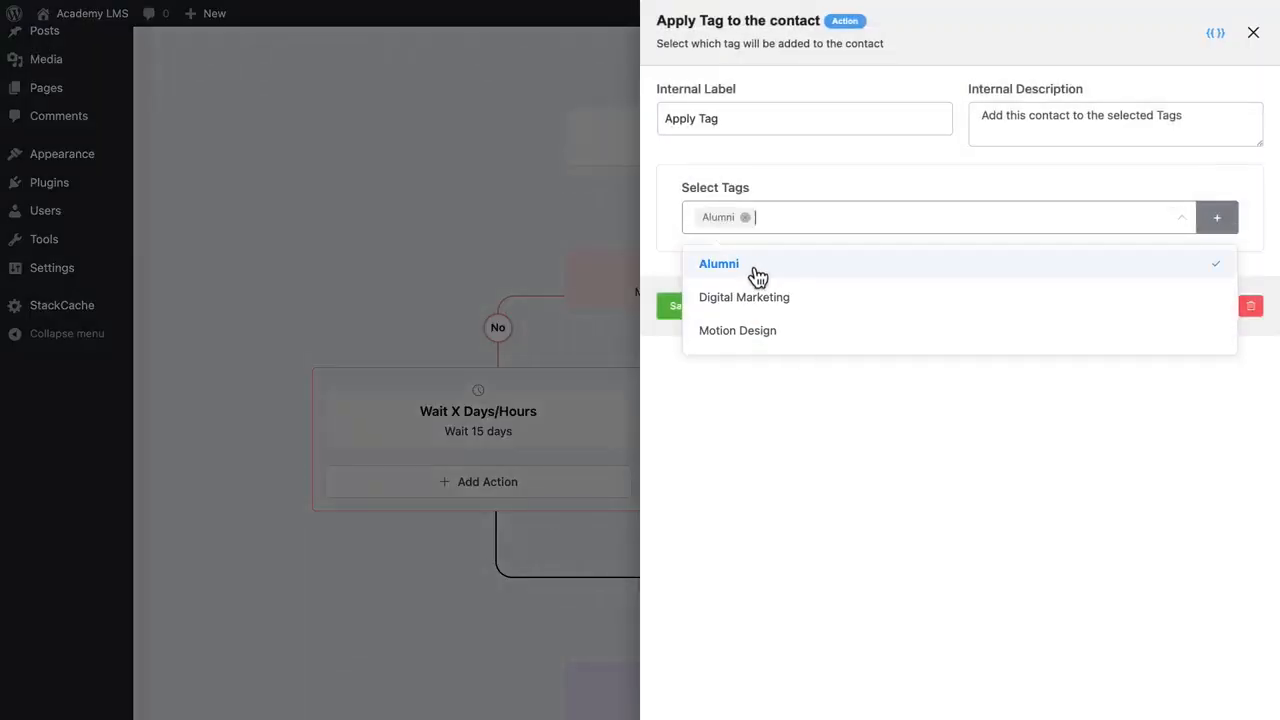
left_click(813, 220)
left_click(730, 303)
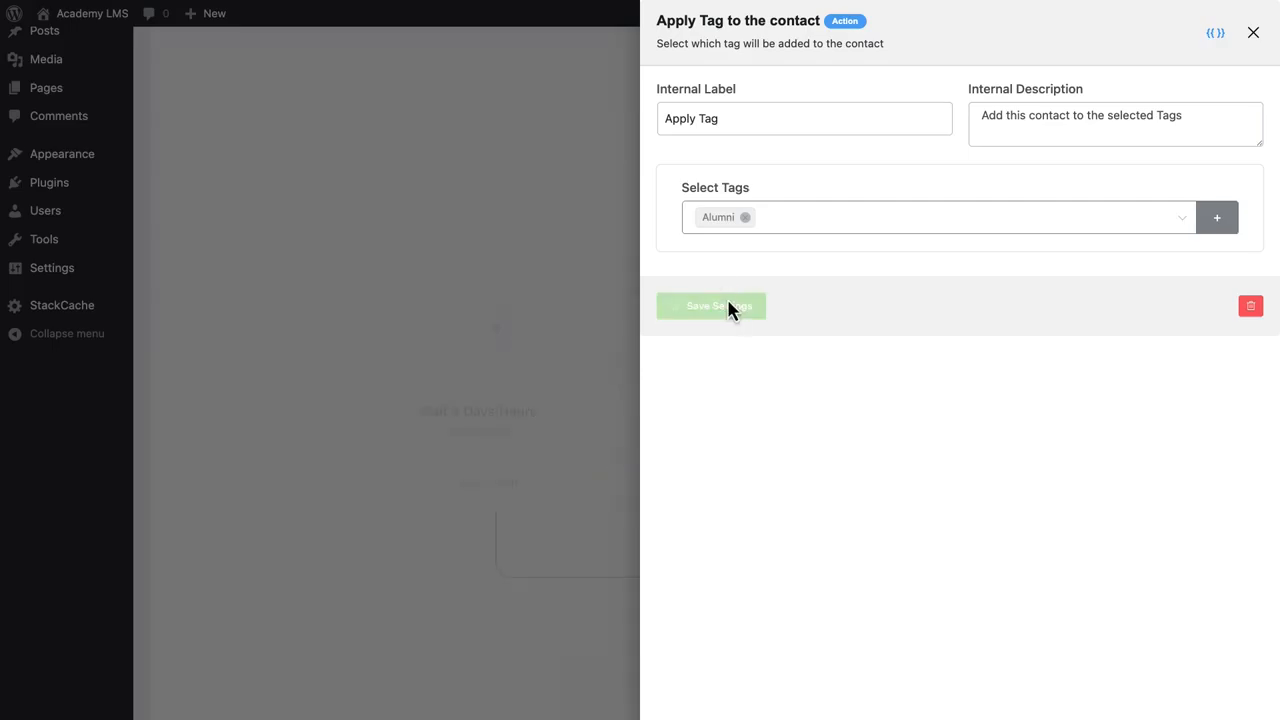
Review the complete Course Enrolled funnel from trigger to Apply Tag and publish the automation.
scroll(732, 309, "up", 5)
scroll(732, 309, "down", 5)
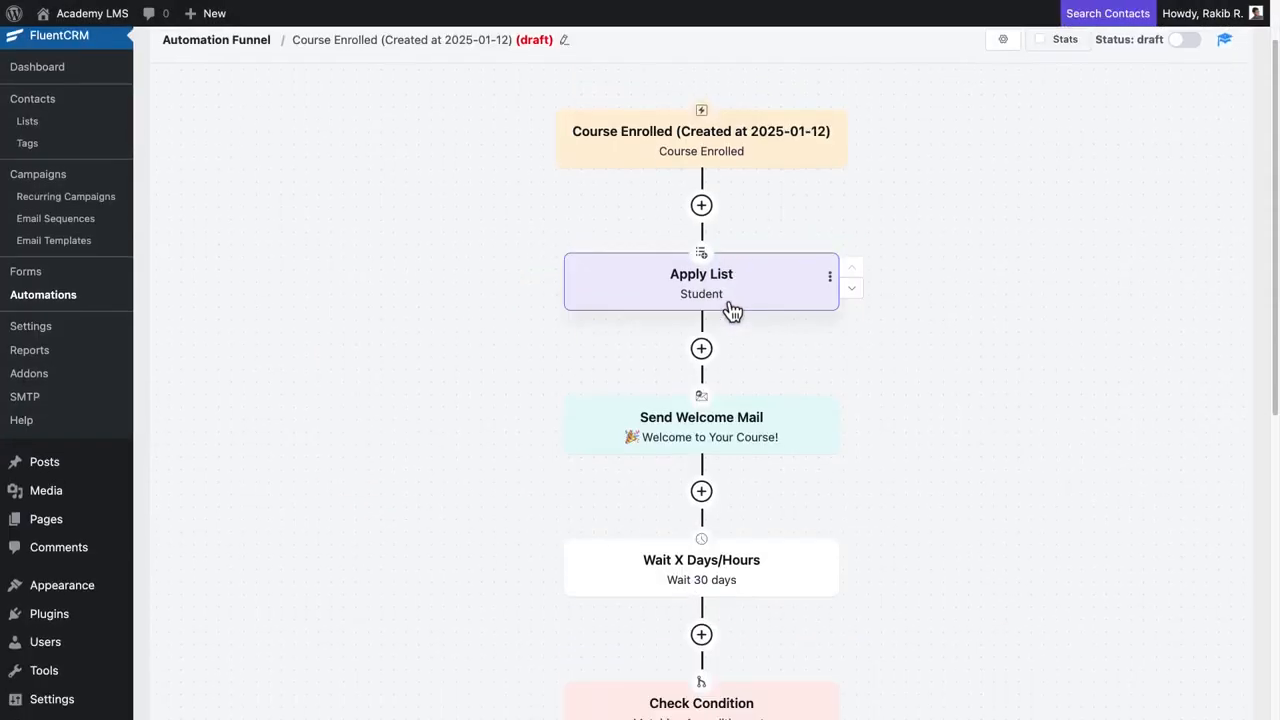
scroll(729, 314, "down", 2)
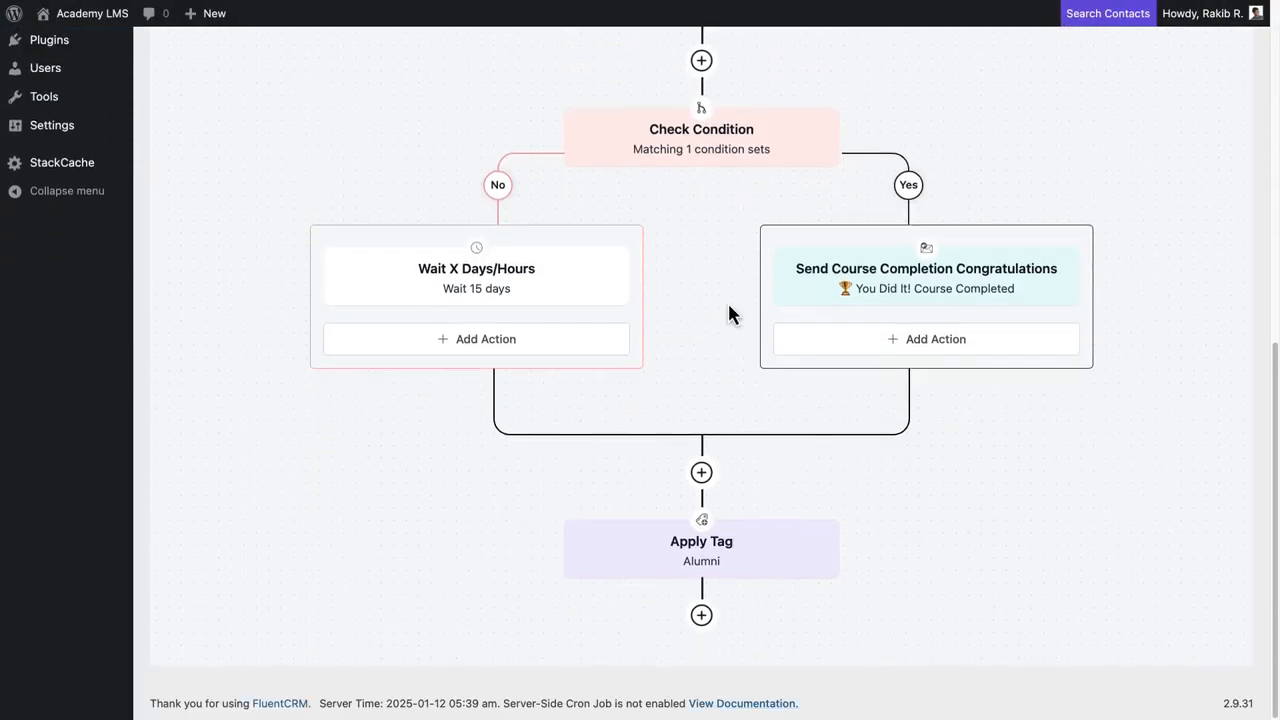
scroll(729, 314, "up", 7)
left_click(1178, 114)
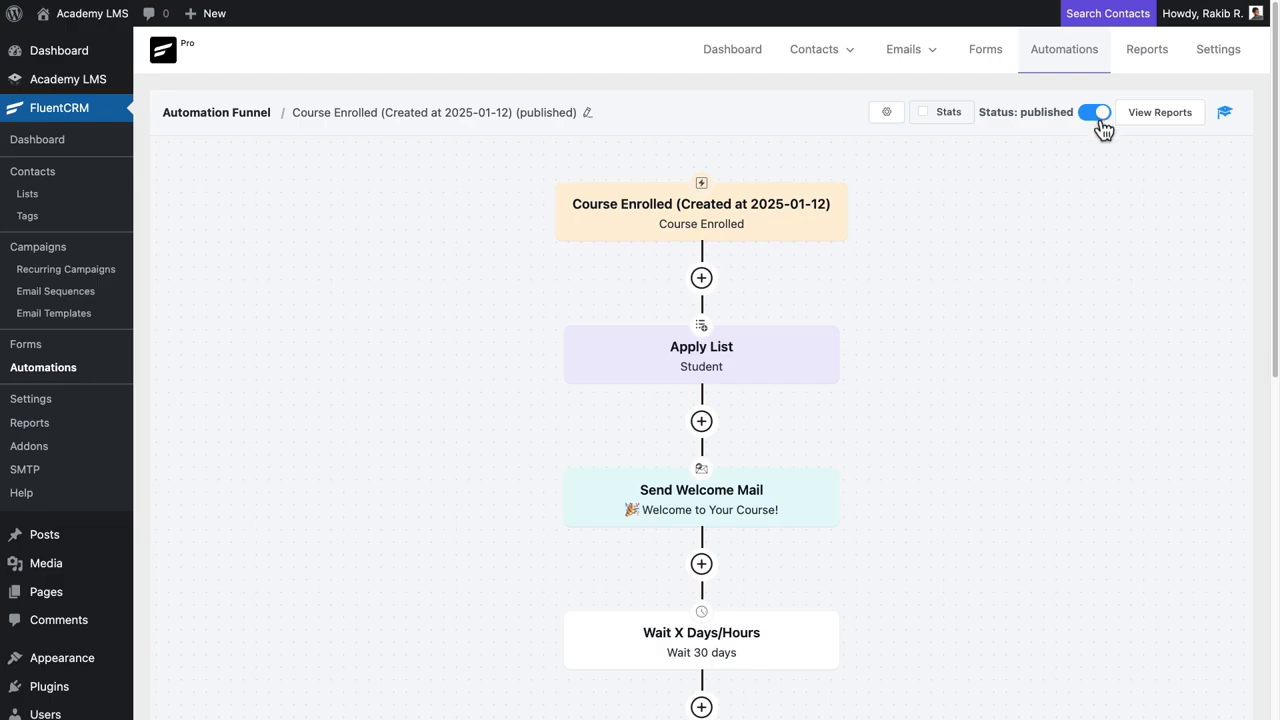
Go to the contacts and start a subscriber import with Academy LMS as the source.
left_click(70, 177)
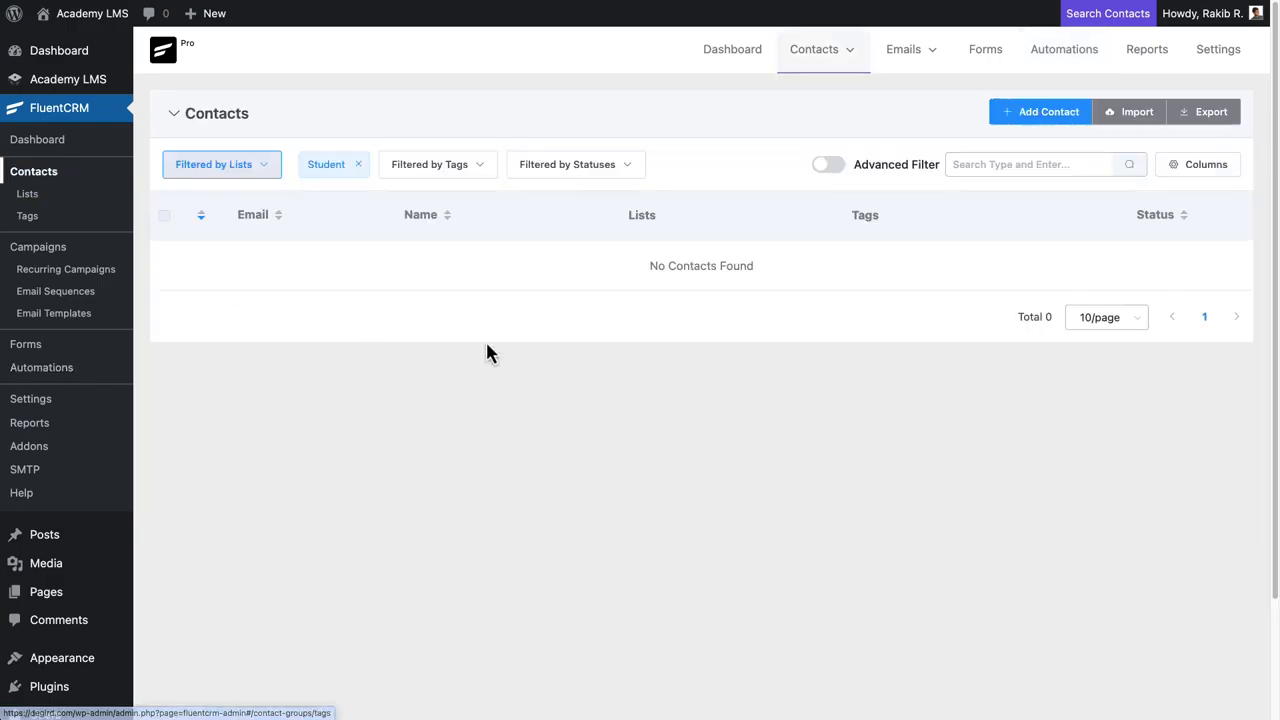
left_click(1050, 114)
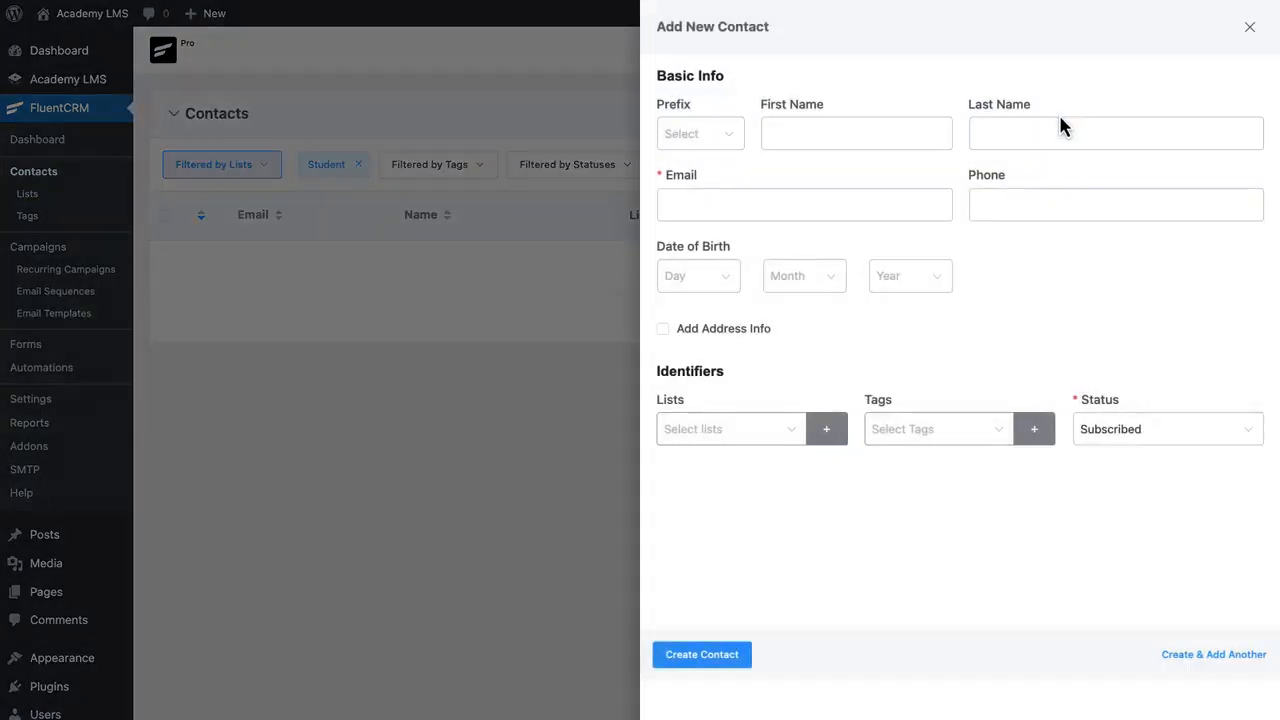
key("Escape")
left_click(1137, 115)
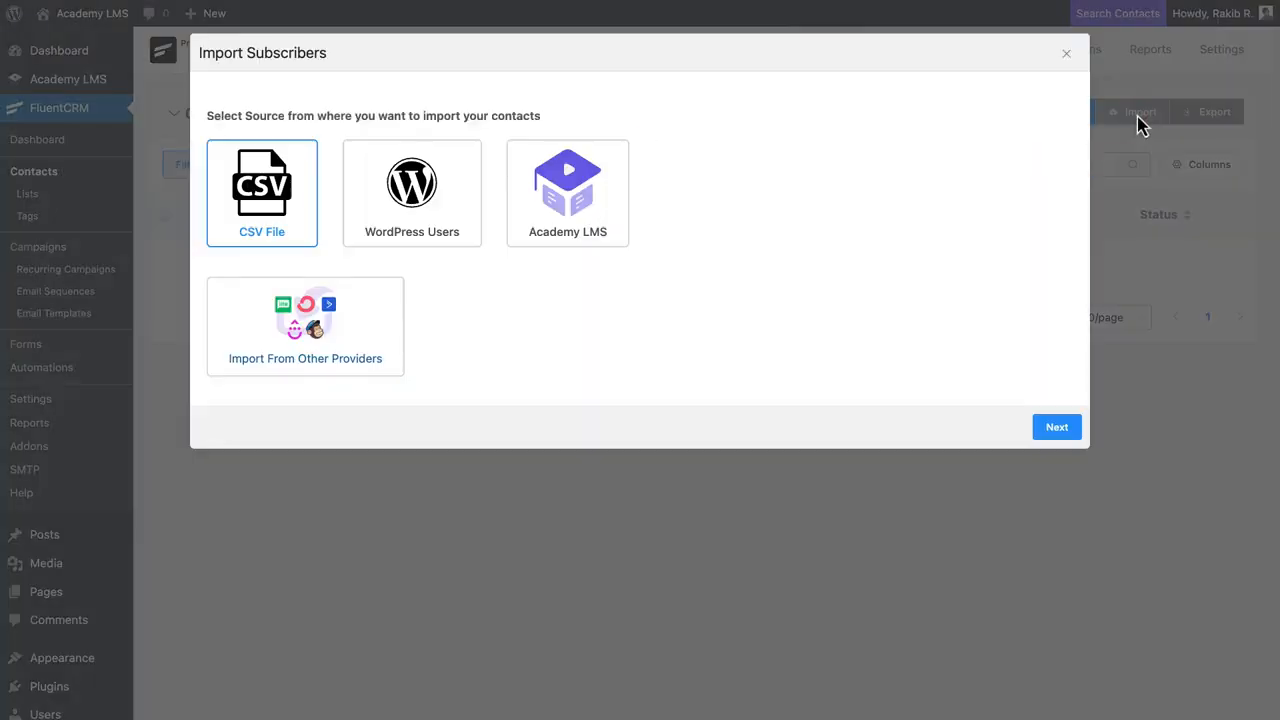
left_click(405, 203)
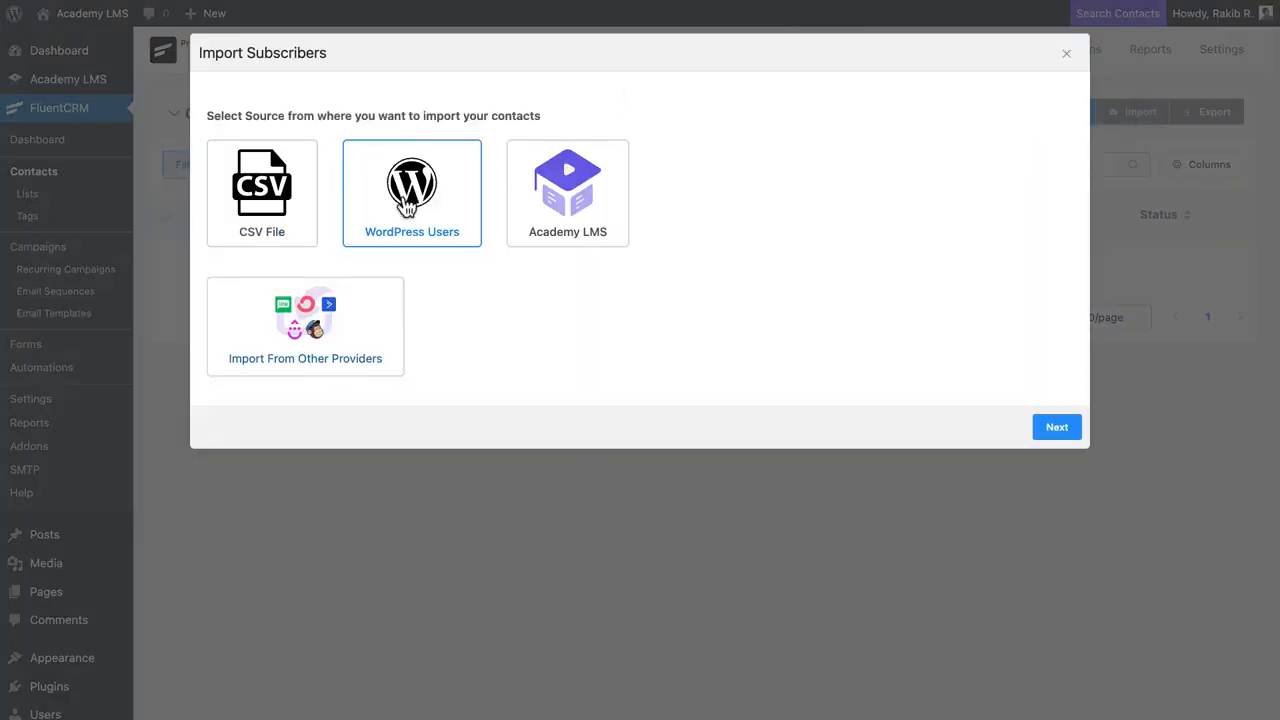
left_click(609, 194)
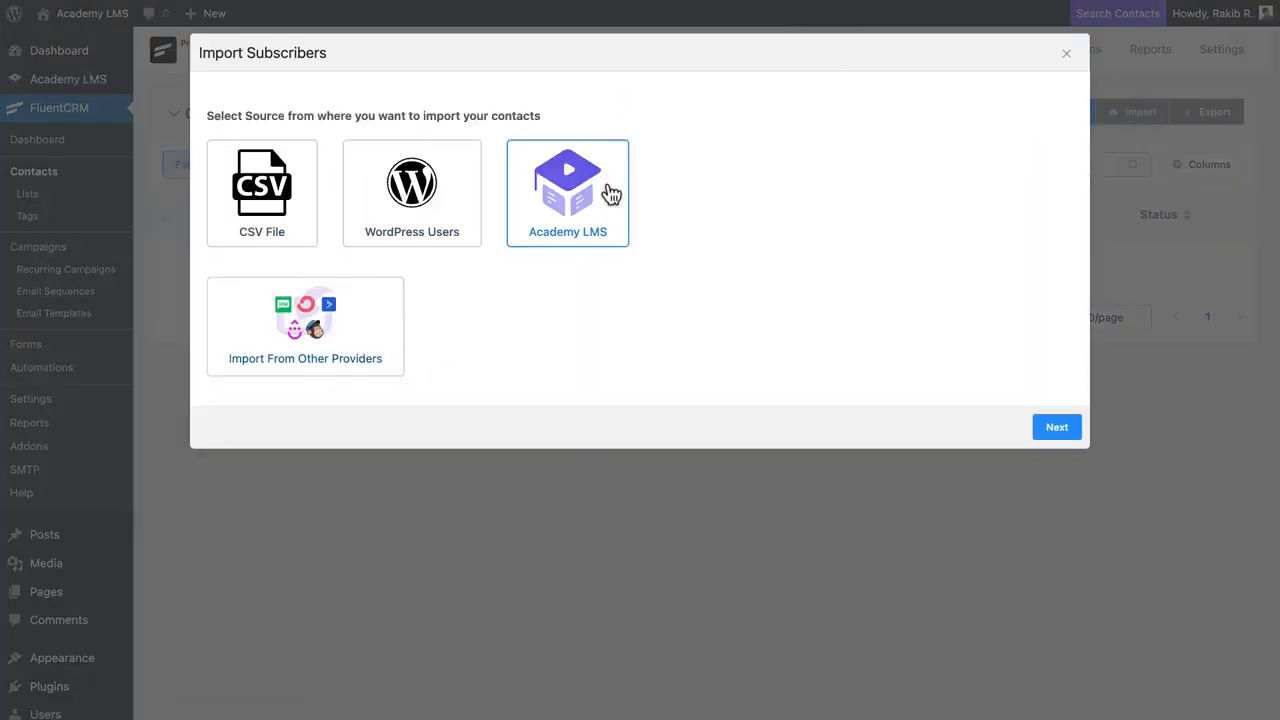
left_click(1056, 426)
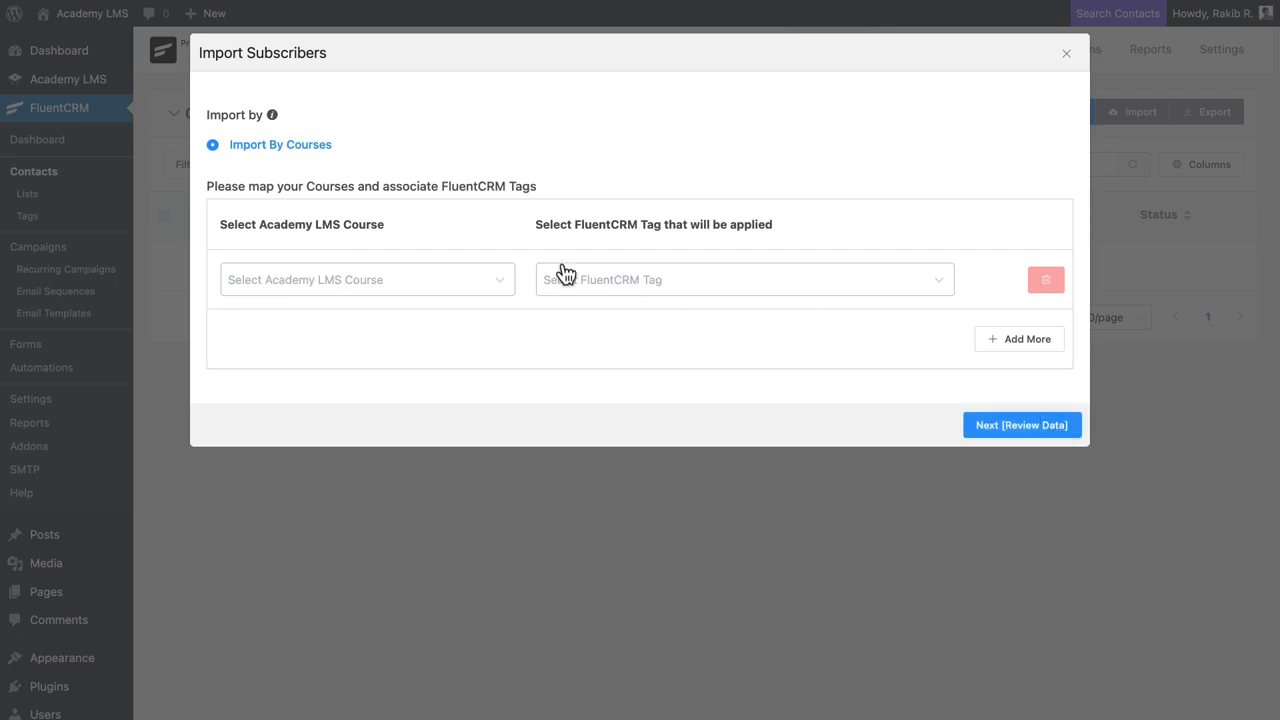
Map the course Mastering Motion Design: From Basics to Brilliance to the Alumni tag and continue to the data review.
left_click_drag(386, 226, 218, 242)
left_click(494, 282)
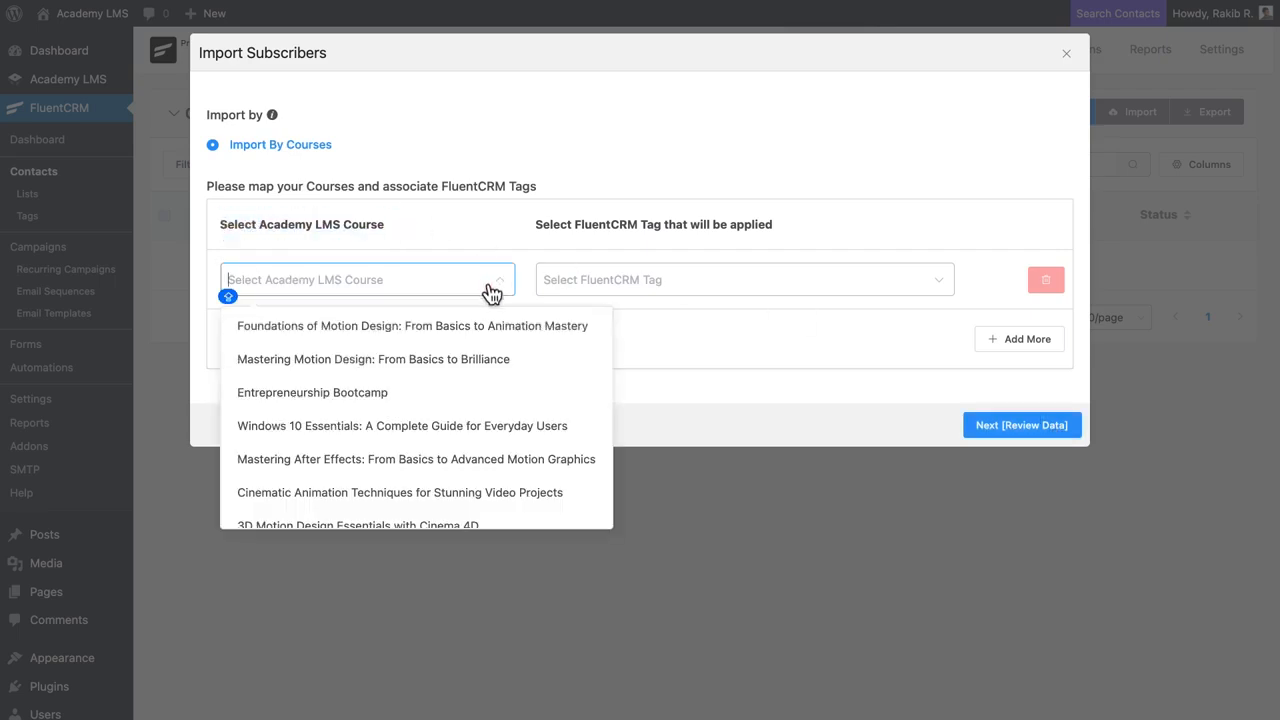
left_click(553, 362)
left_click(878, 300)
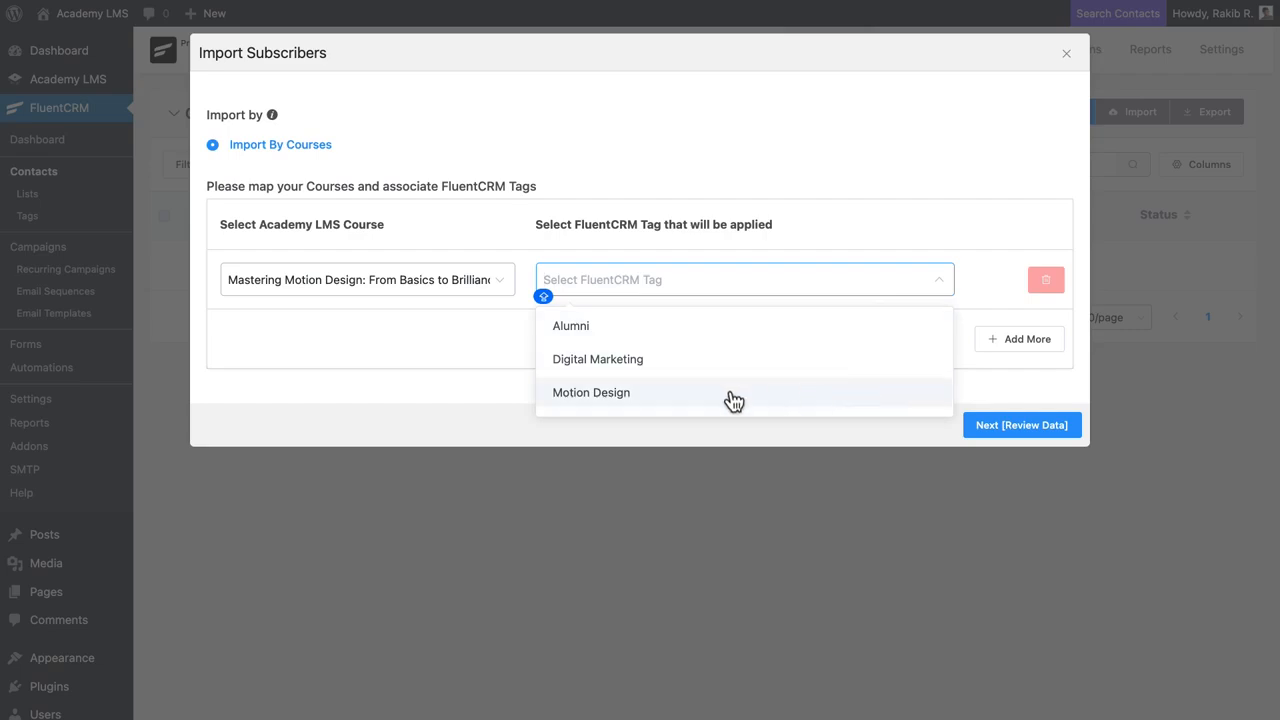
left_click(608, 330)
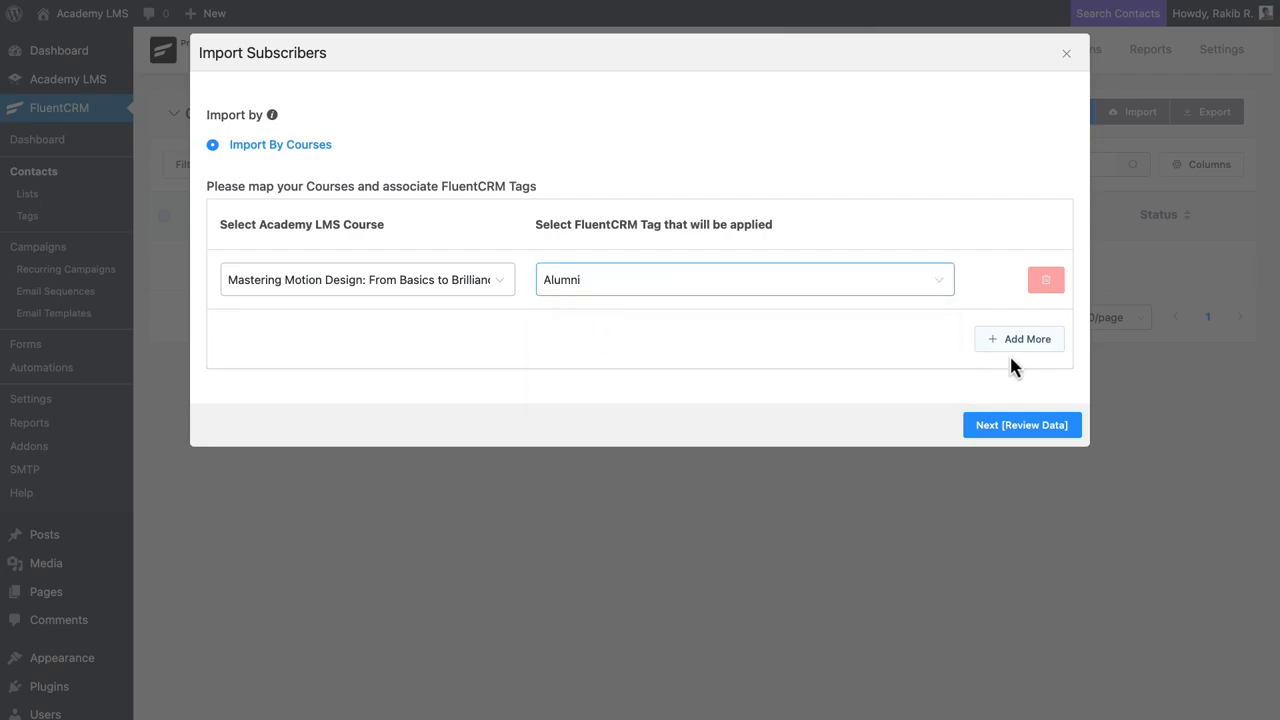
left_click(1036, 430)
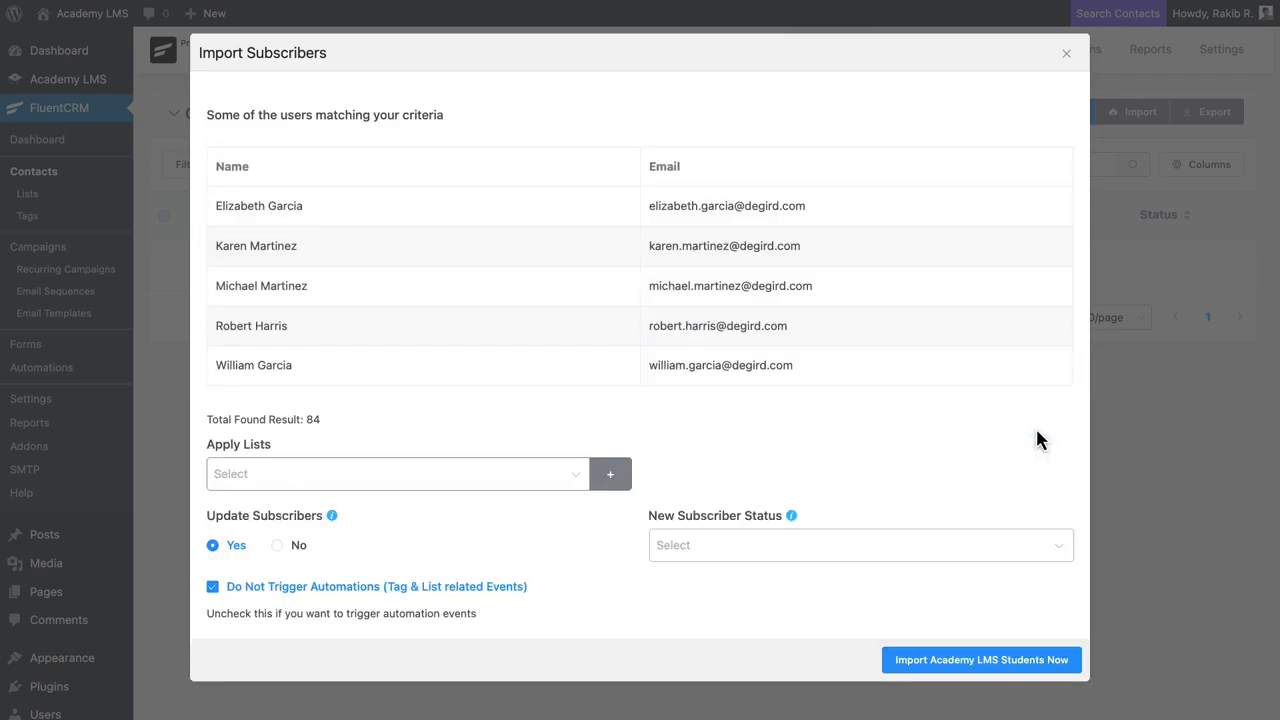
Apply the Student list with new subscriber status Subscribed, import the Academy LMS students and close the import dialog.
left_click_drag(391, 417, 193, 420)
left_click(193, 420)
left_click(577, 475)
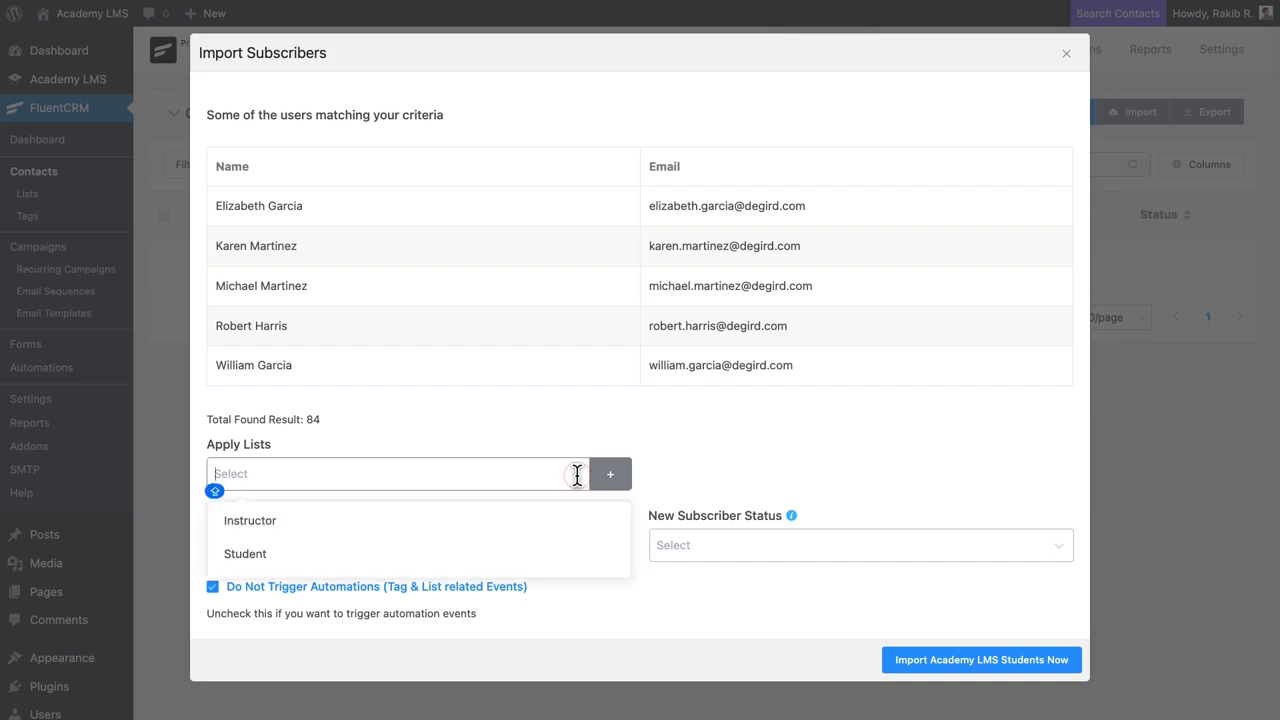
left_click(288, 558)
left_click(337, 447)
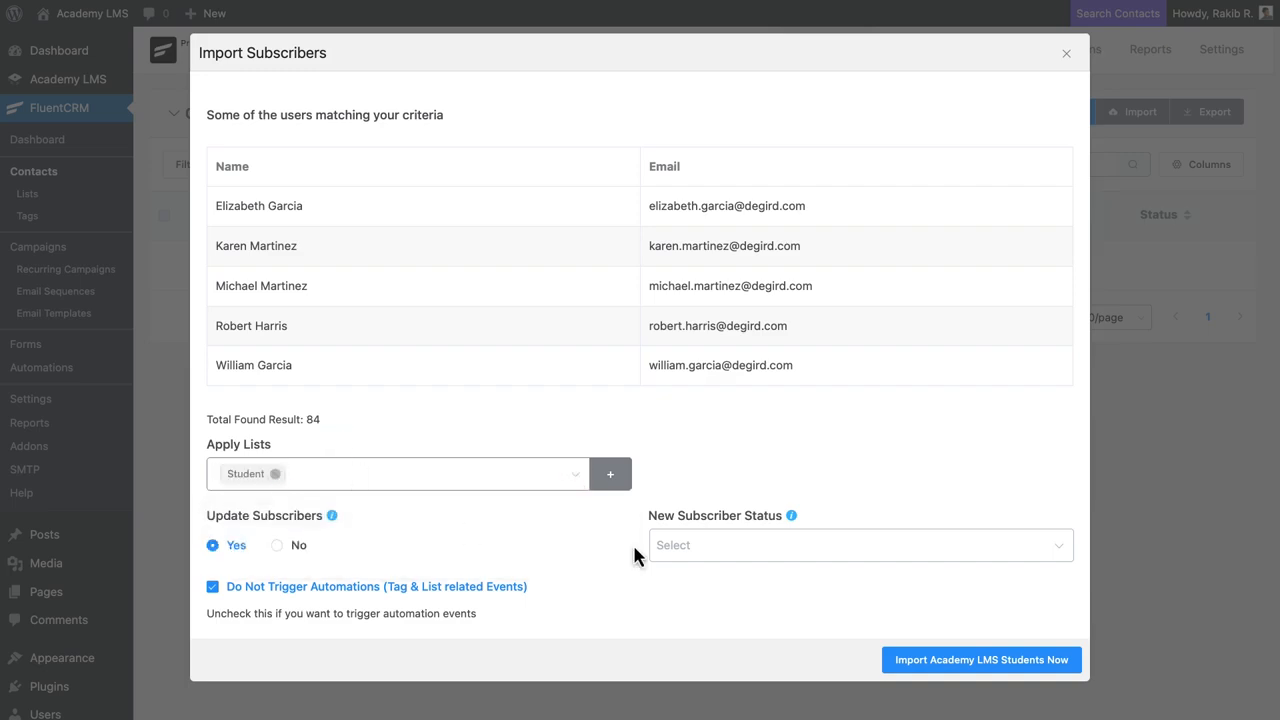
left_click(690, 545)
left_click(750, 391)
left_click(963, 662)
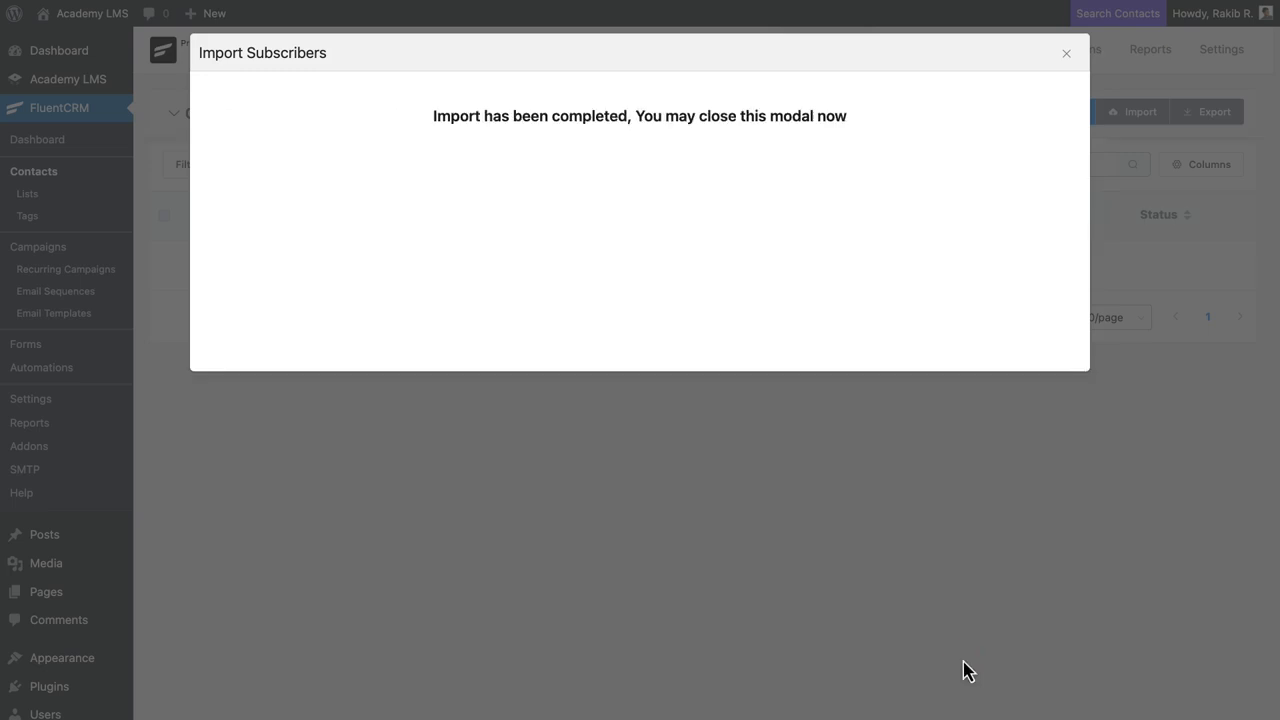
left_click(1066, 53)
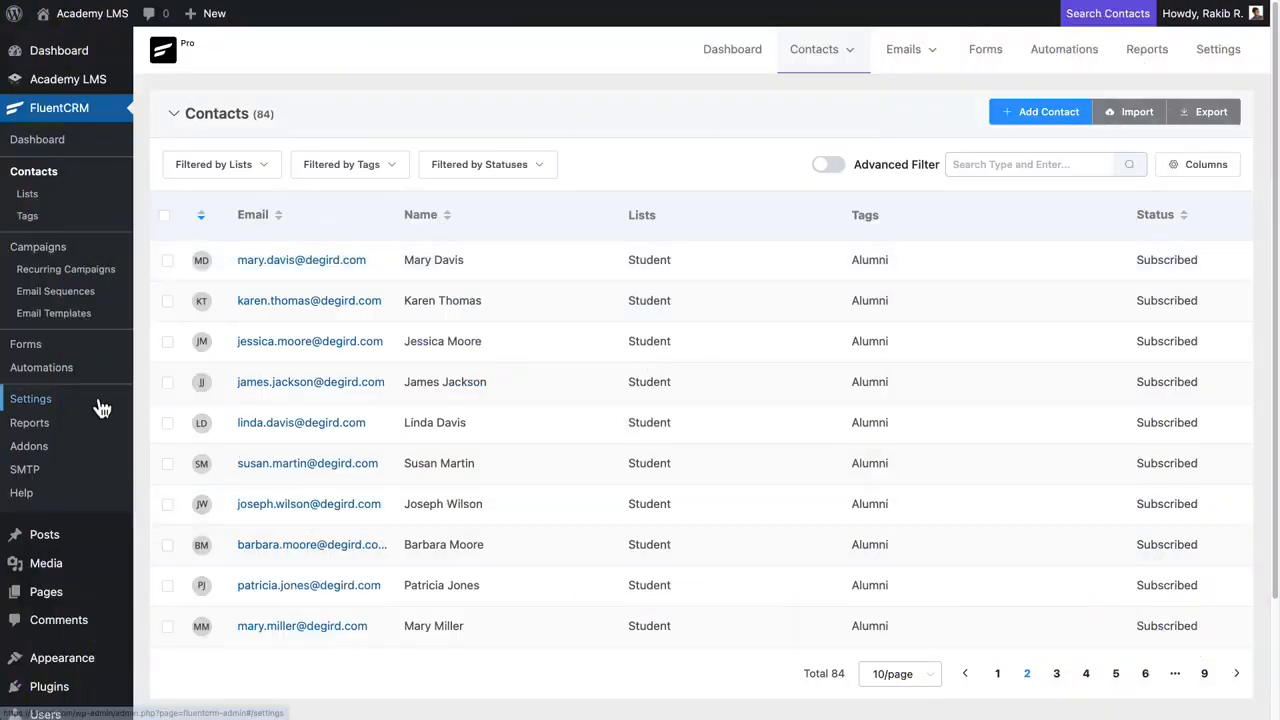
Open the AcademyLMS integration settings and read the student sync status.
left_click(24, 402)
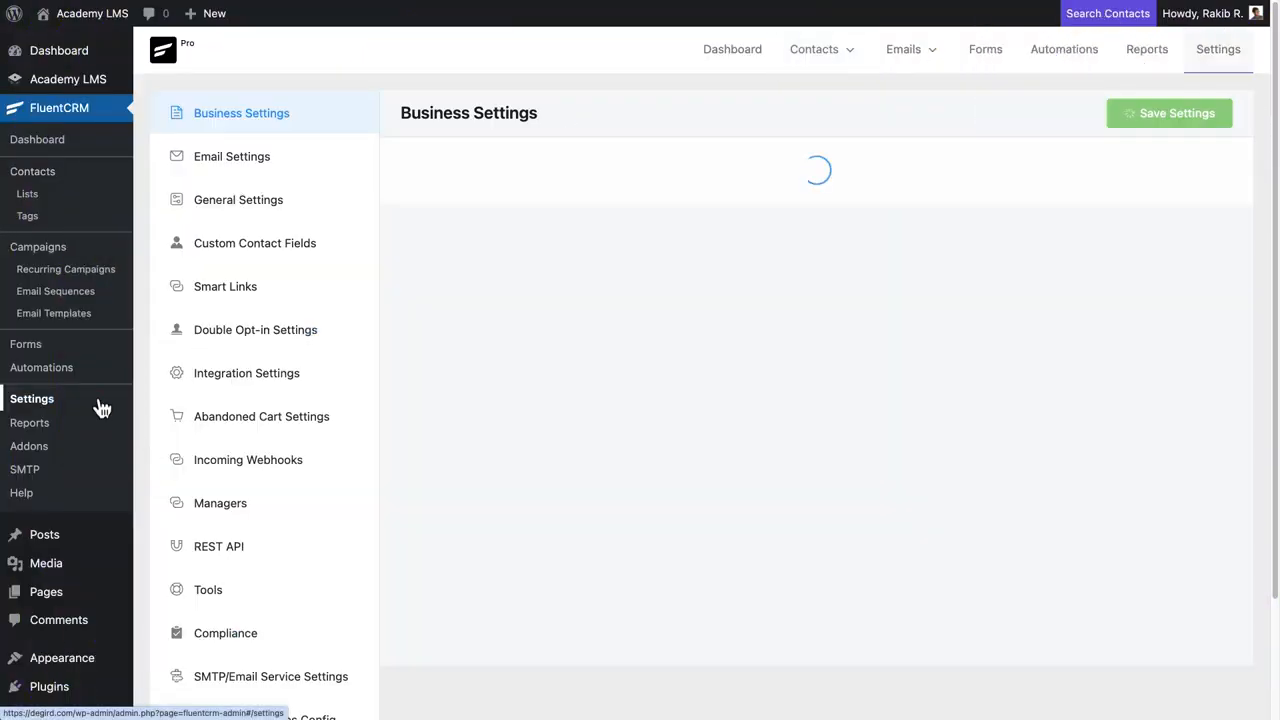
left_click(326, 385)
left_click_drag(391, 113, 474, 116)
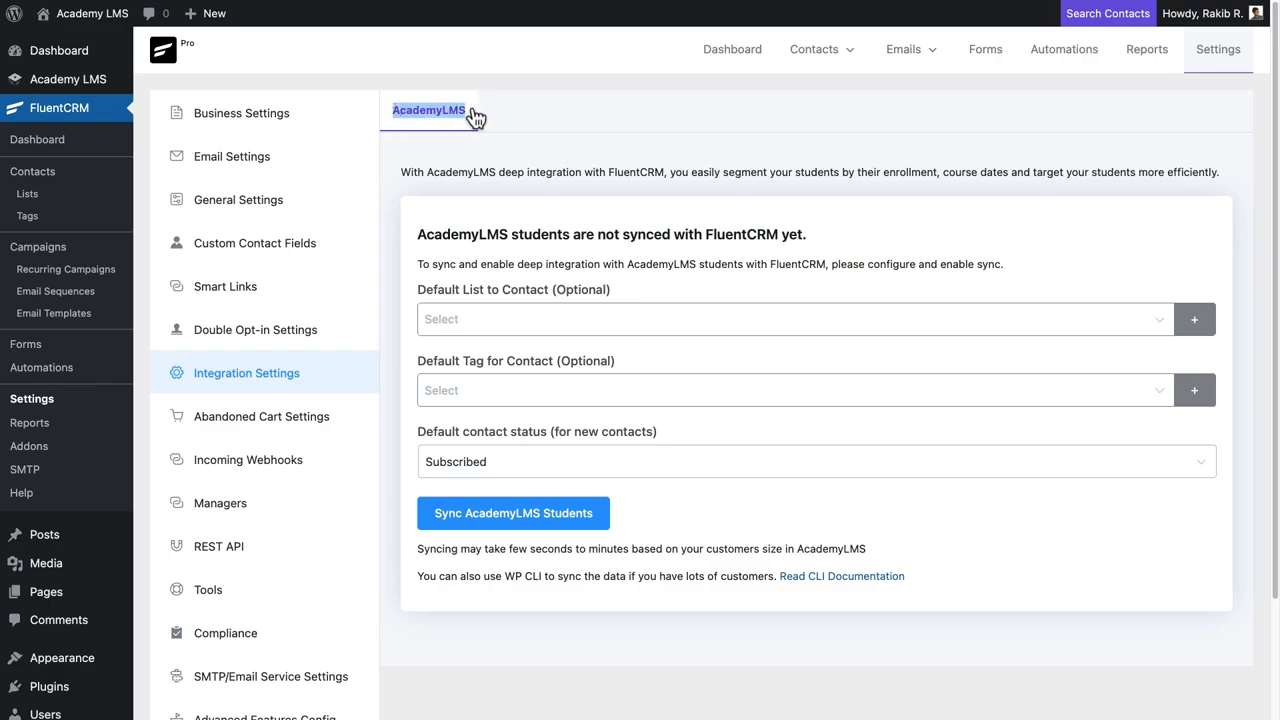
left_click(474, 117)
left_click_drag(410, 237, 813, 228)
left_click(813, 228)
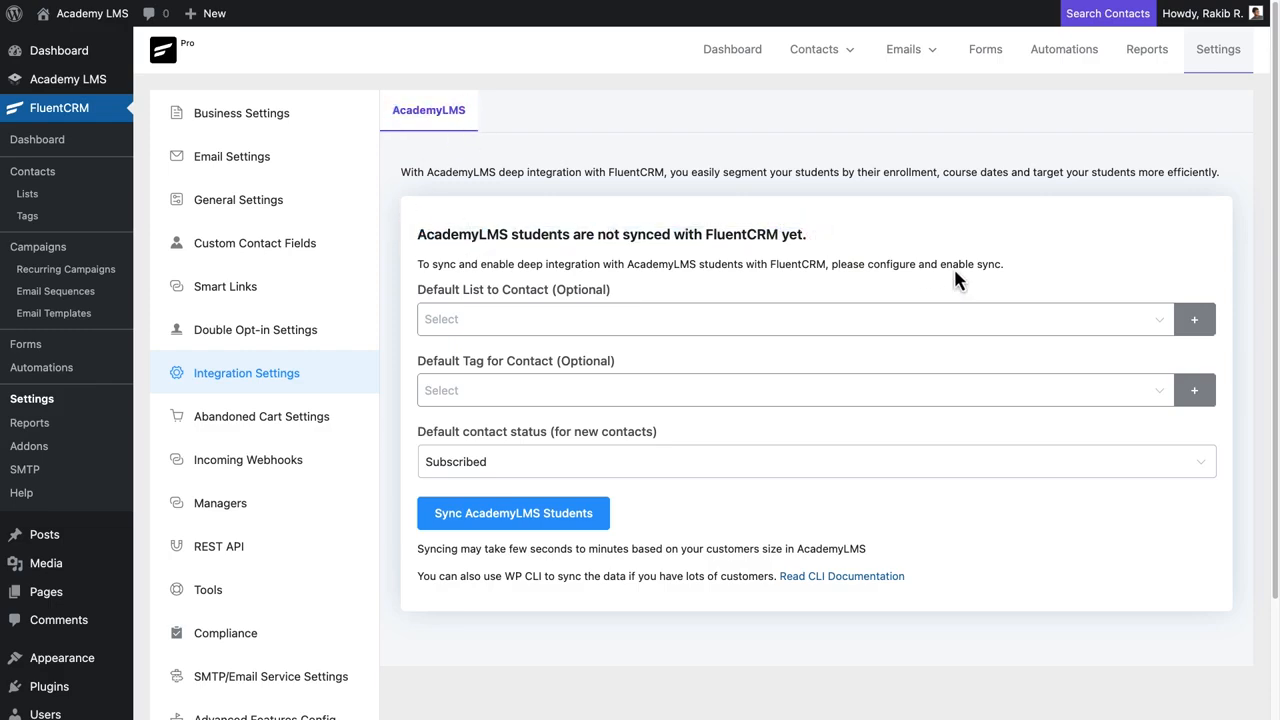
Set the integration's default contact list to Student, leave the default tag empty and sync the AcademyLMS students.
left_click(1160, 321)
left_click(405, 385)
left_click(1148, 390)
left_click(1148, 390)
left_click(593, 518)
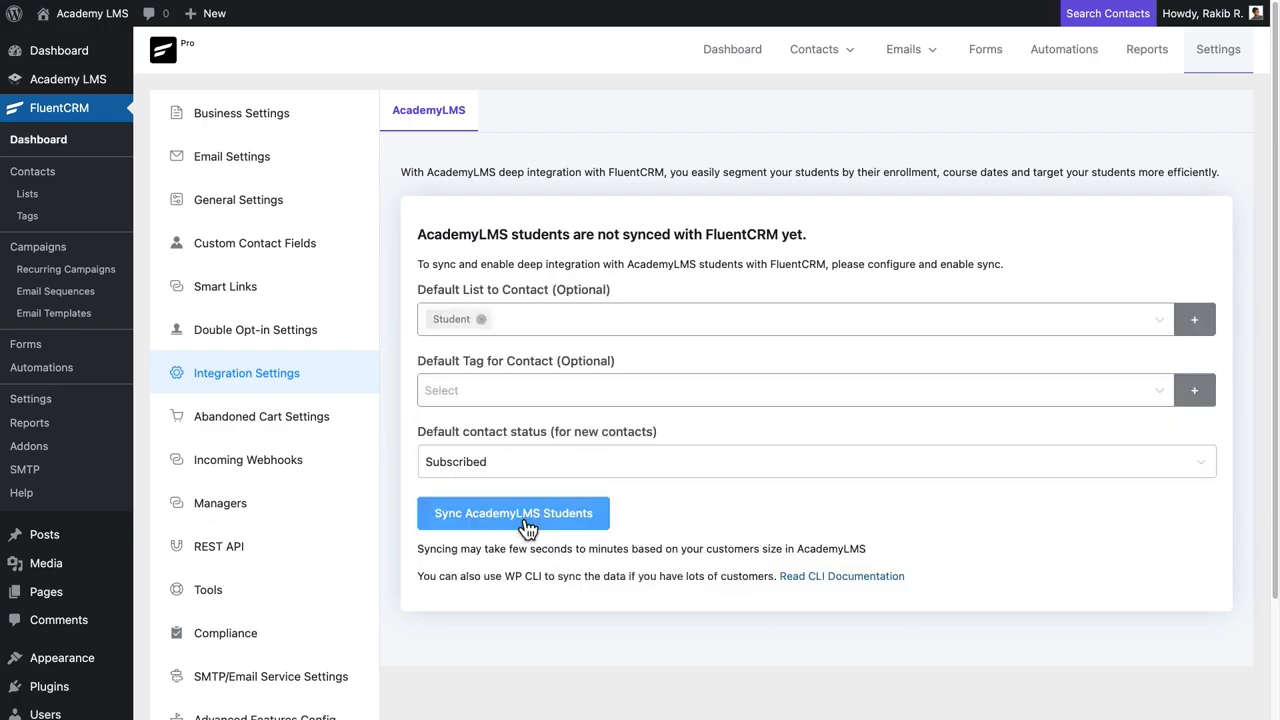
View the AcademyLMS section of the advanced reports.
left_click(1150, 73)
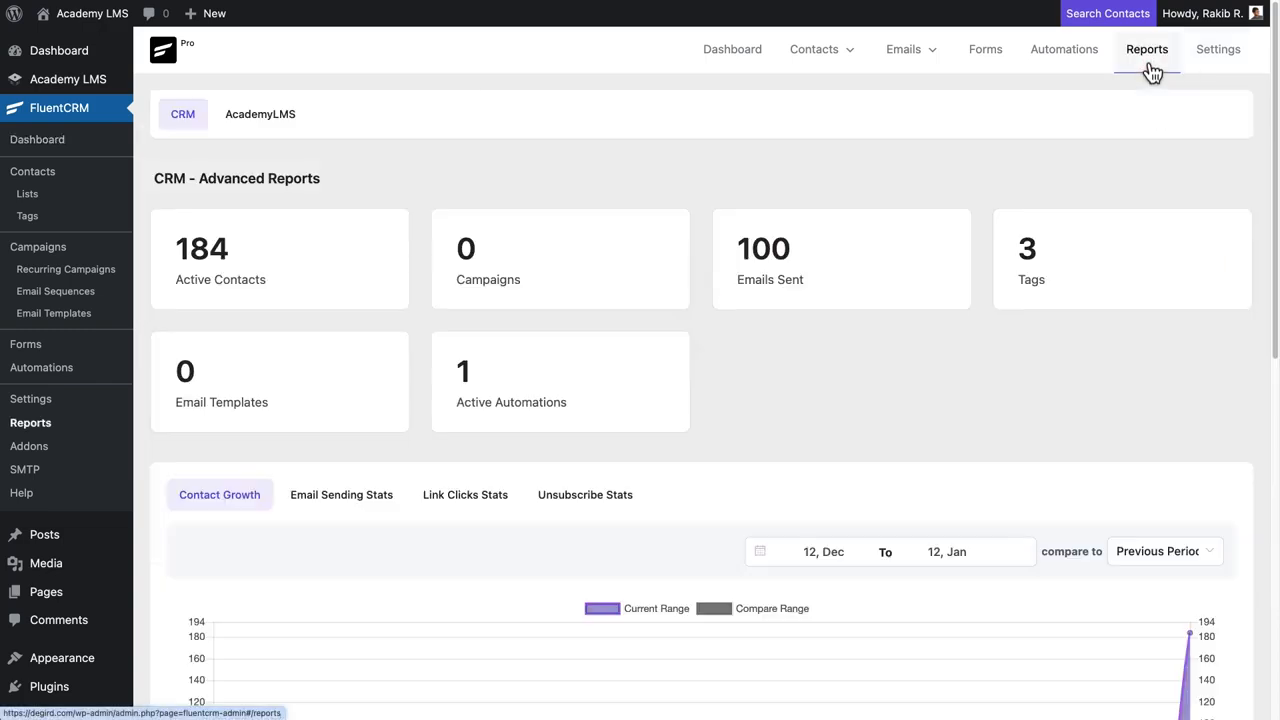
left_click(297, 125)
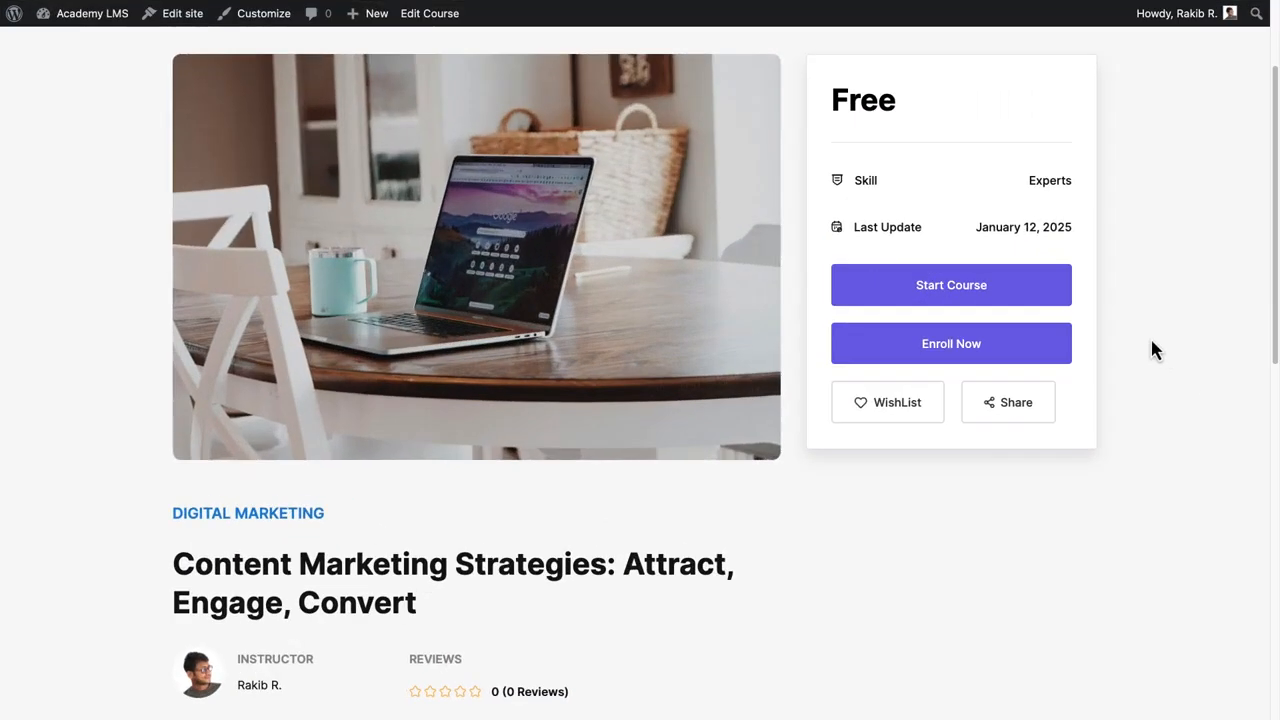
Enroll in the free course Content Marketing Strategies: Attract, Engage, Convert from its course page.
left_click(994, 348)
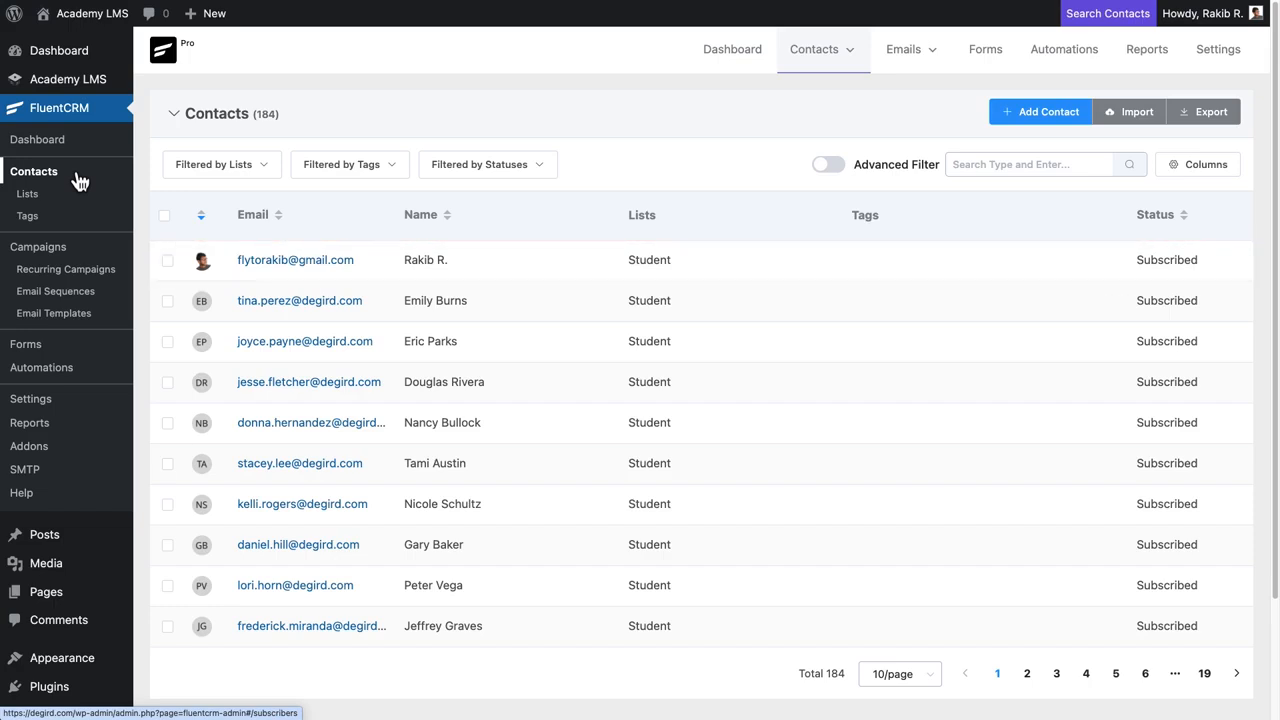
Open the Course Enrolled automation's reports and examine its chart report, step report and emails analytics.
left_click(87, 371)
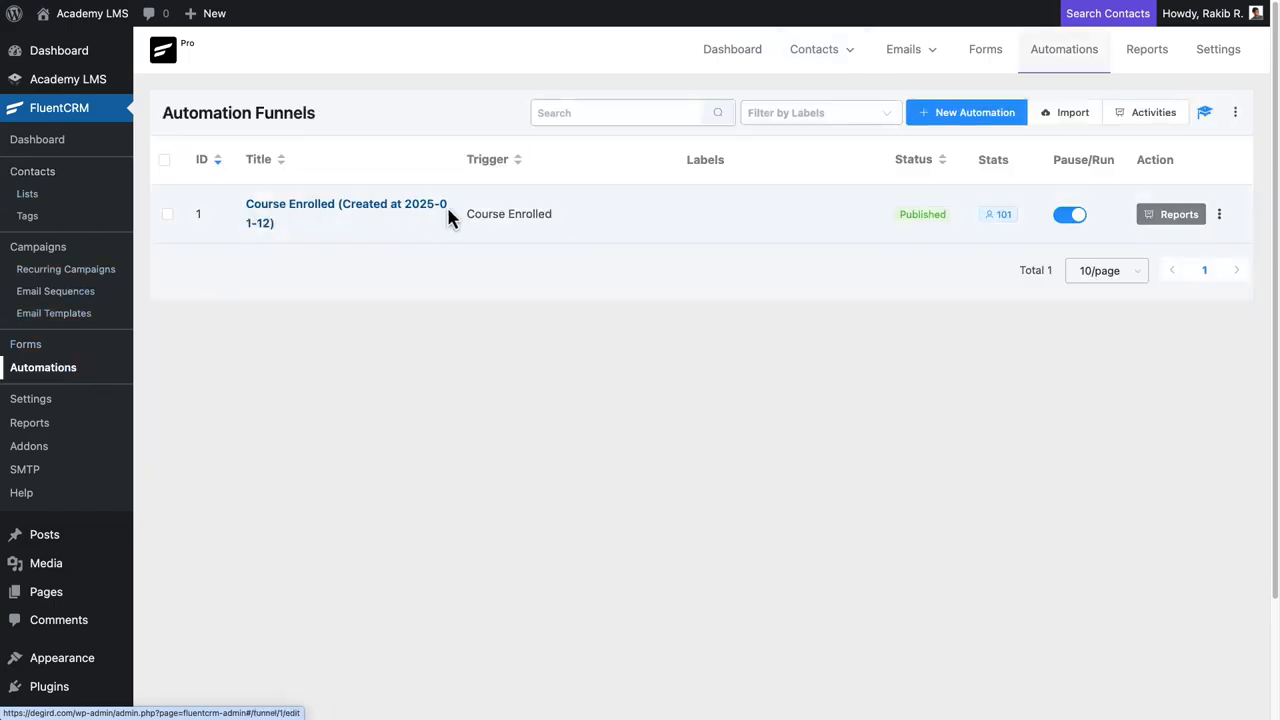
left_click(1190, 220)
scroll(1192, 228, "down", 1)
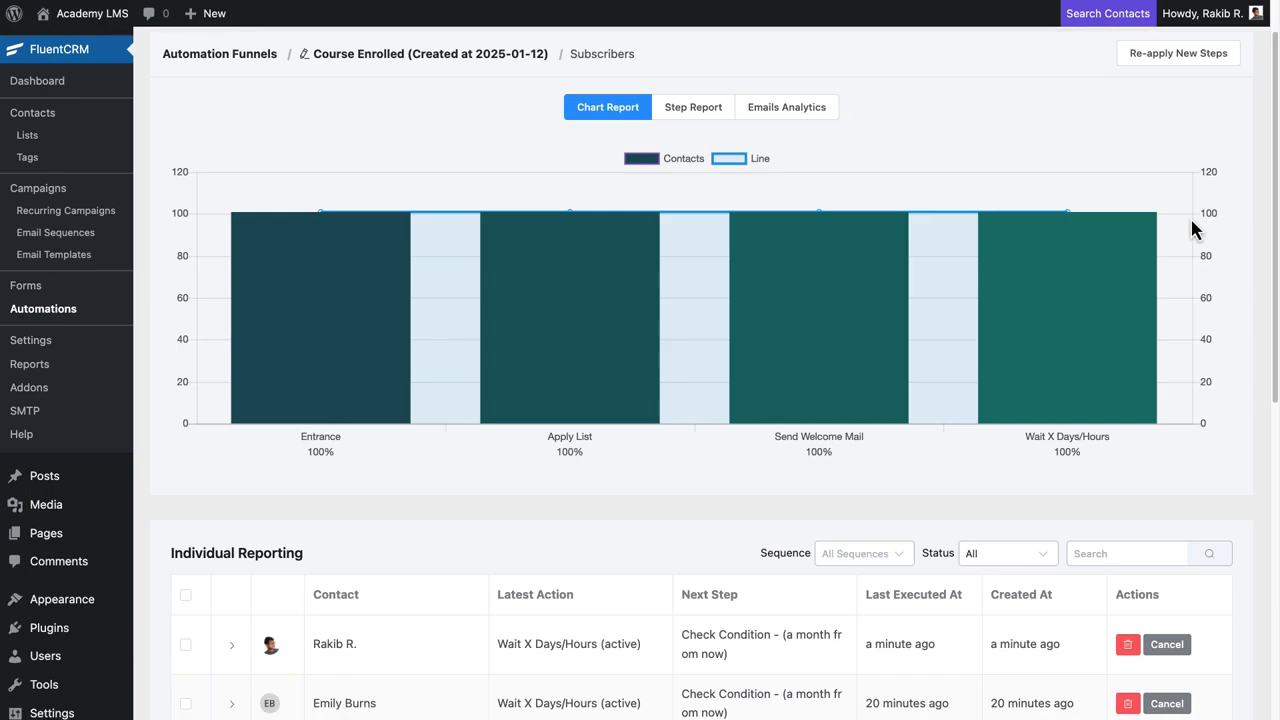
scroll(1194, 229, "up", 1)
left_click(694, 166)
left_click(805, 166)
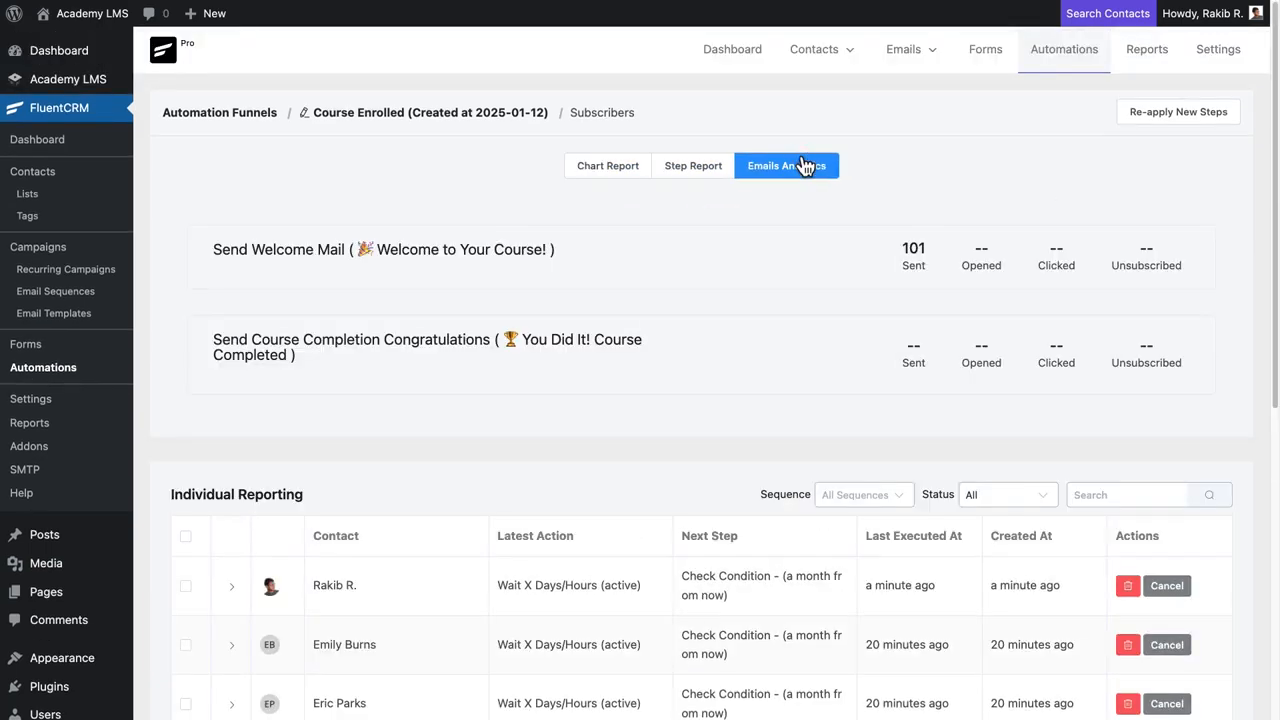
left_click(625, 169)
mouse_move(1273, 128)
left_mouse_down()
mouse_move(1271, 434)
mouse_move(1270, 126)
left_mouse_up()
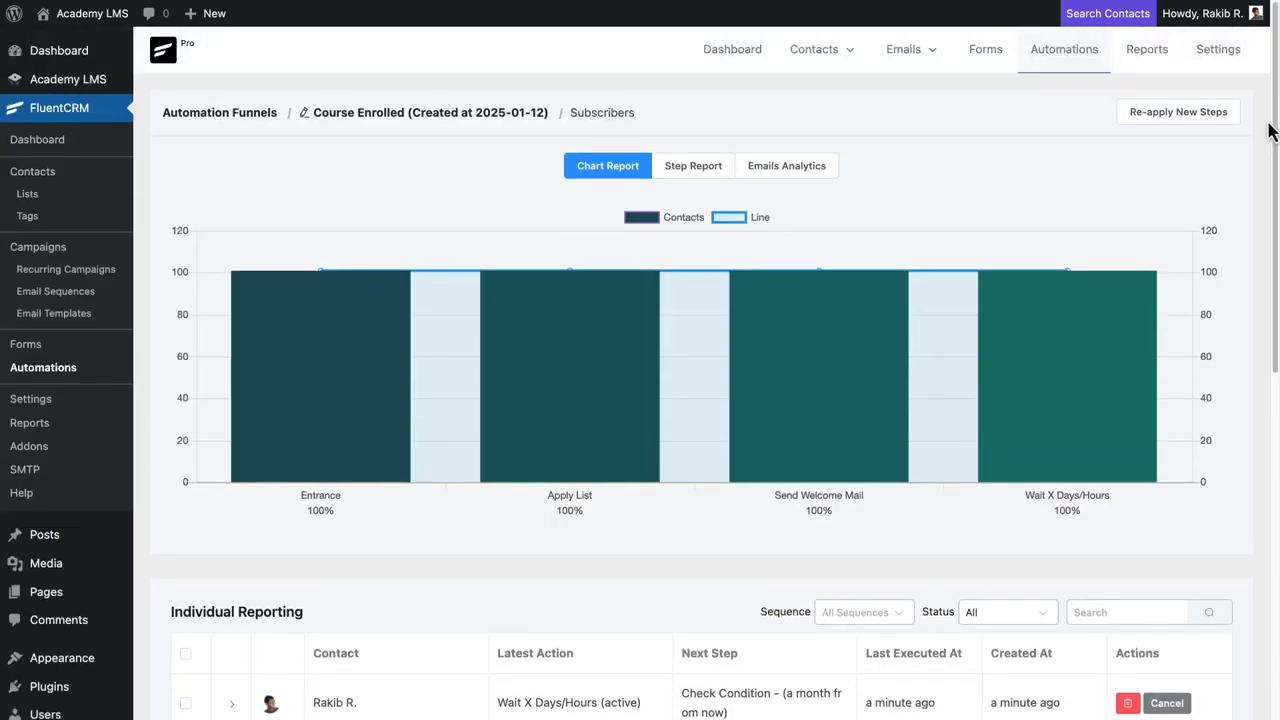